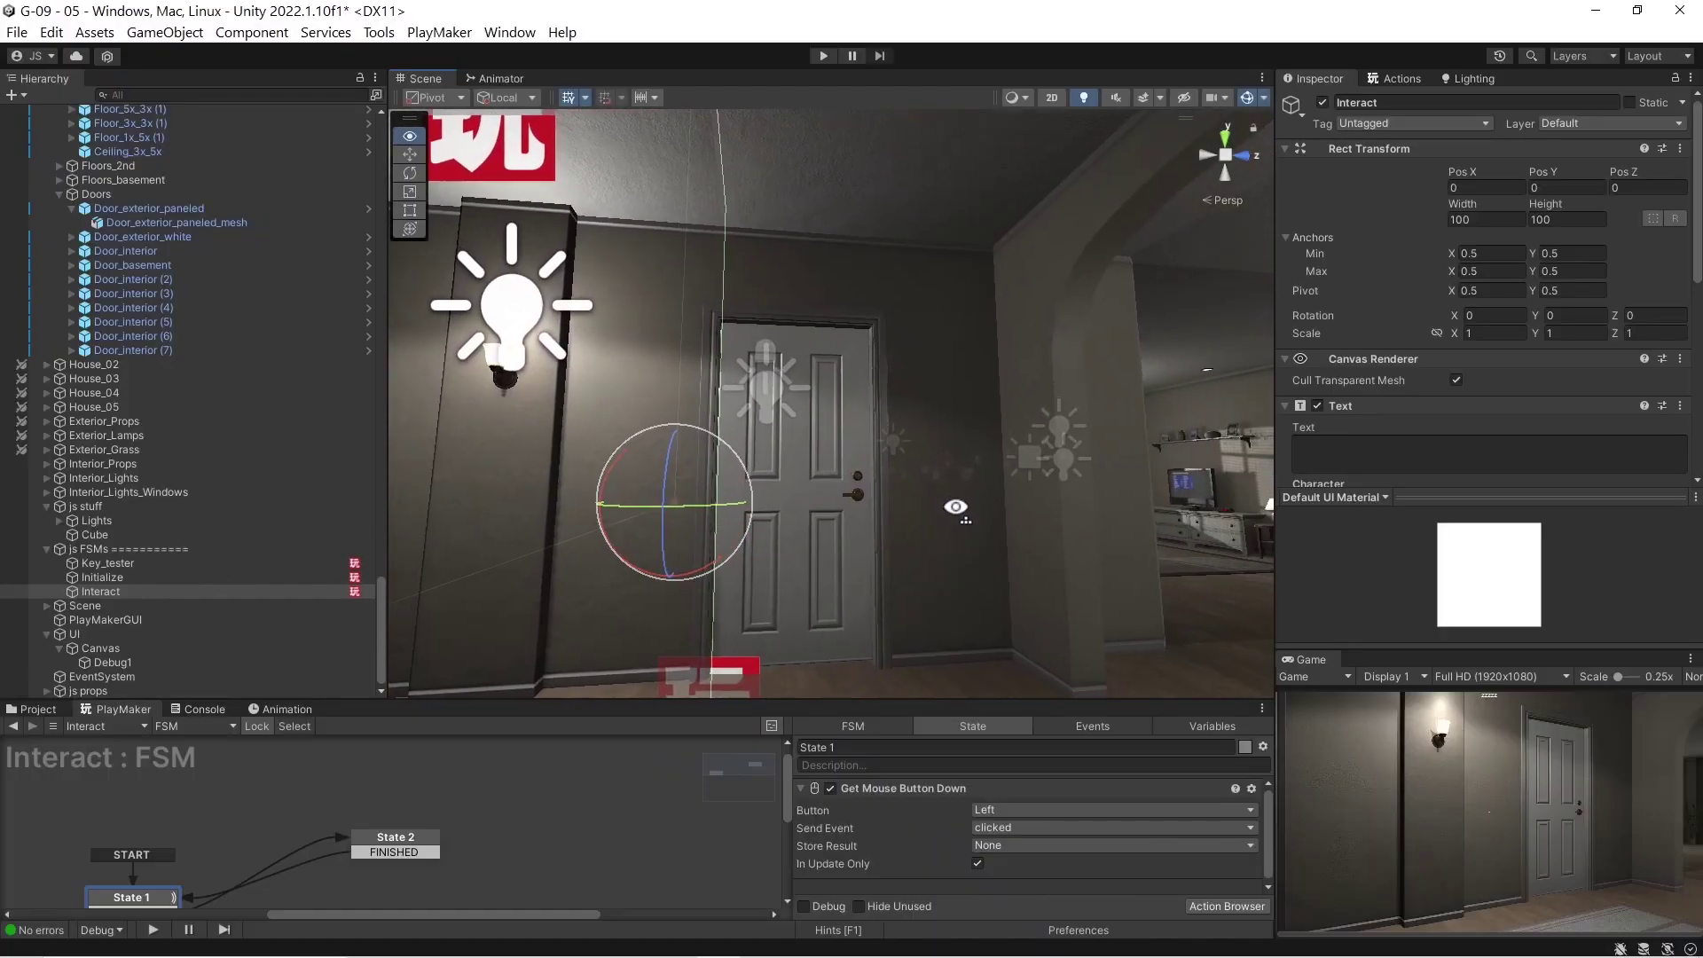
Step: Collapse House_01 in the scene hierarchy and select the FirstPersonController object
right_drag(955, 507, 711, 562)
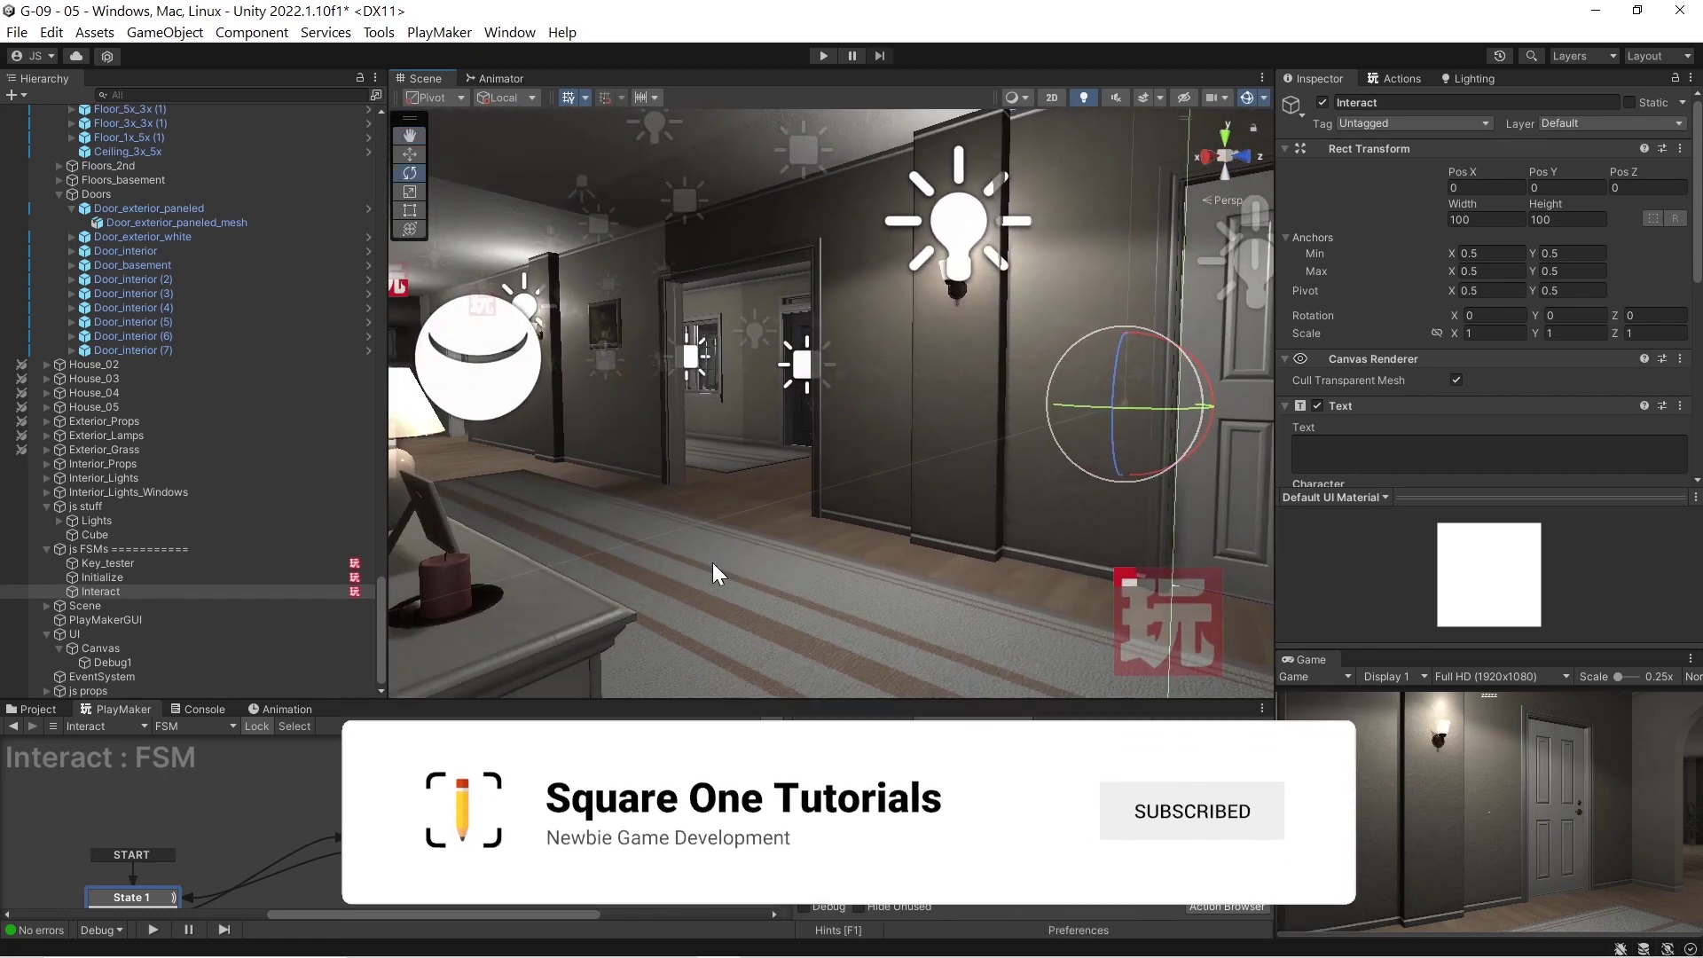
right_drag(841, 438, 949, 387)
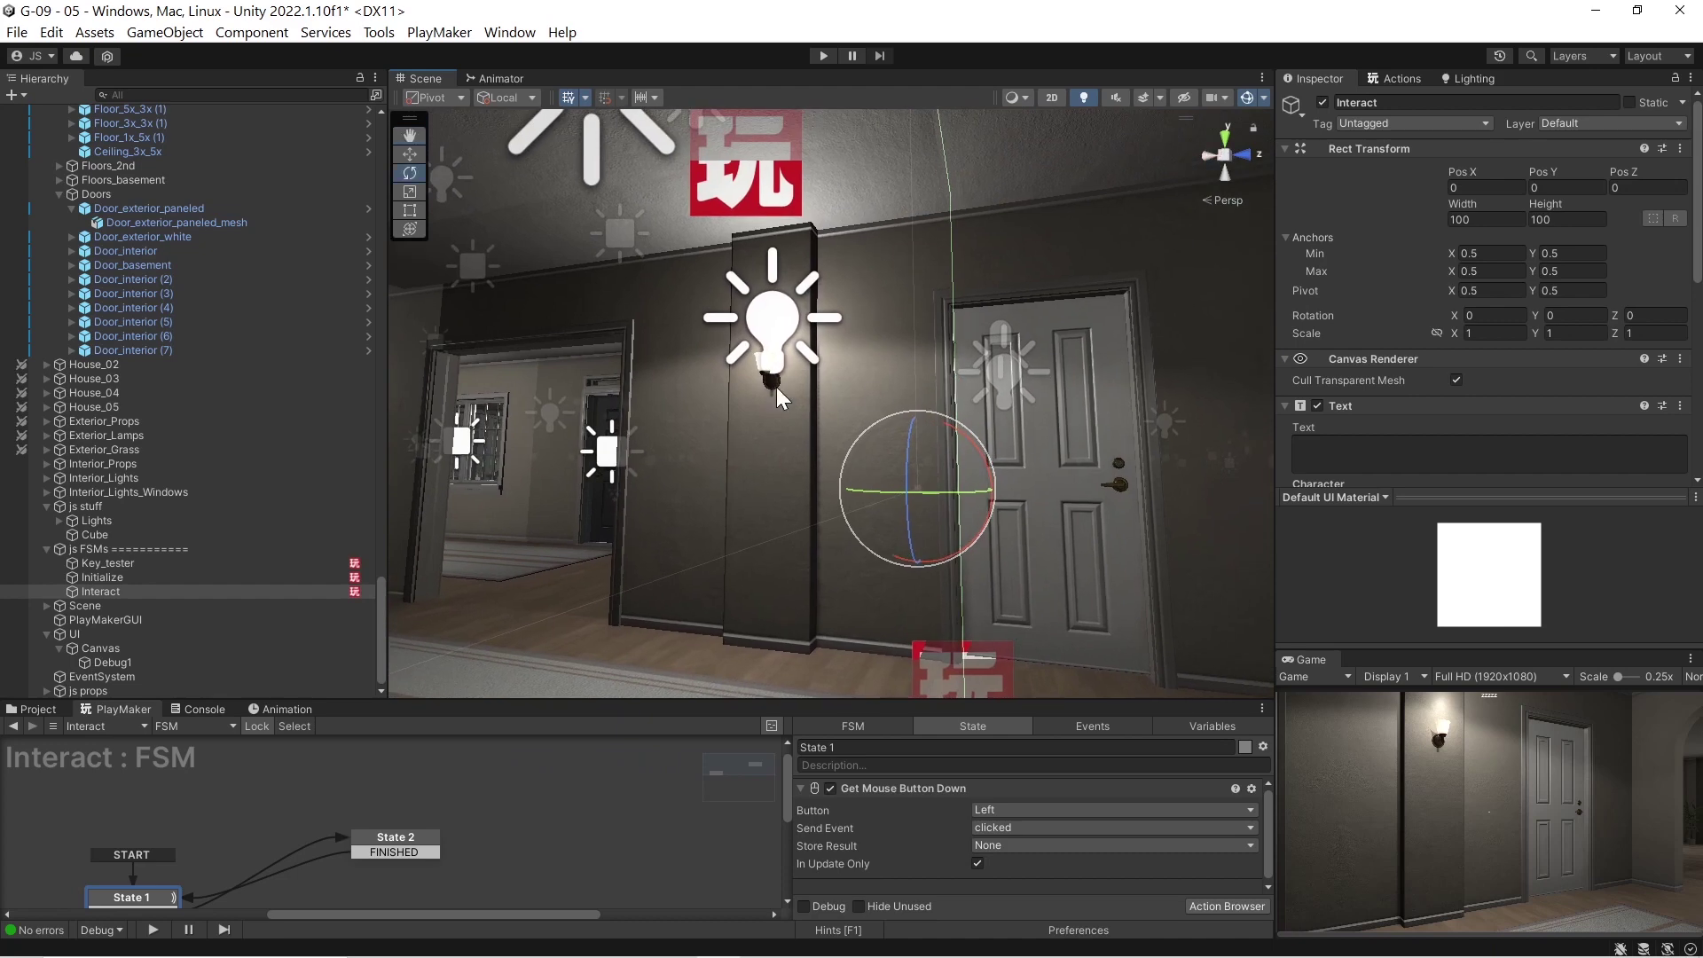
drag(379, 616, 380, 70)
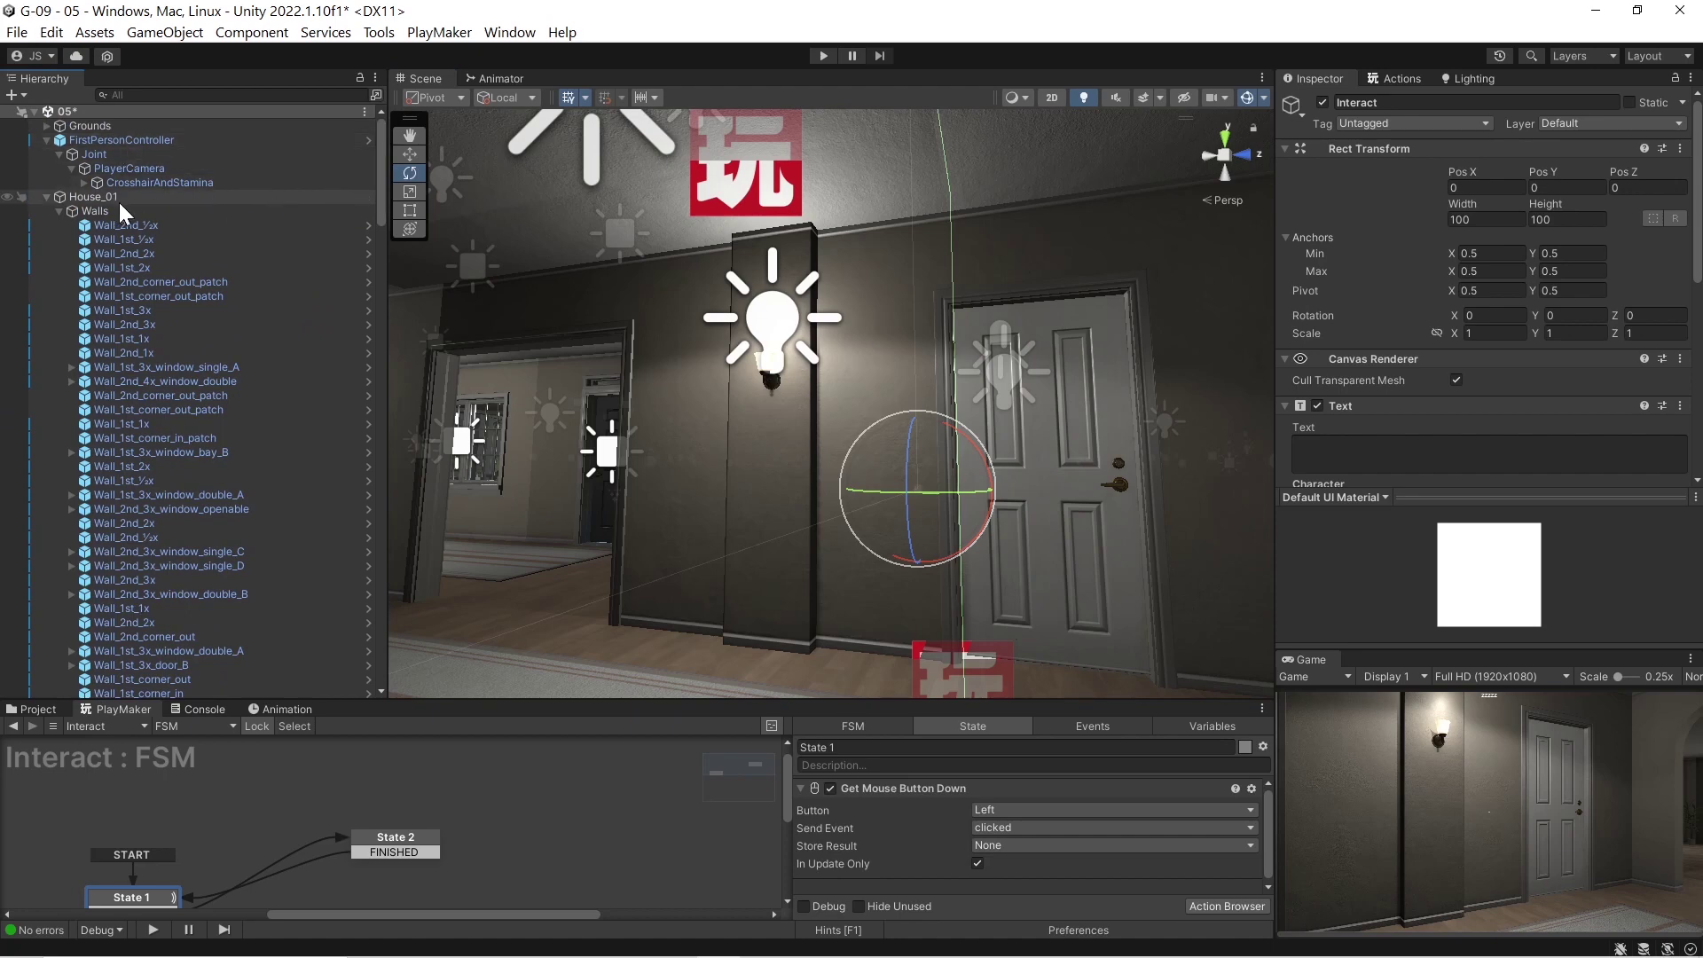
click(42, 194)
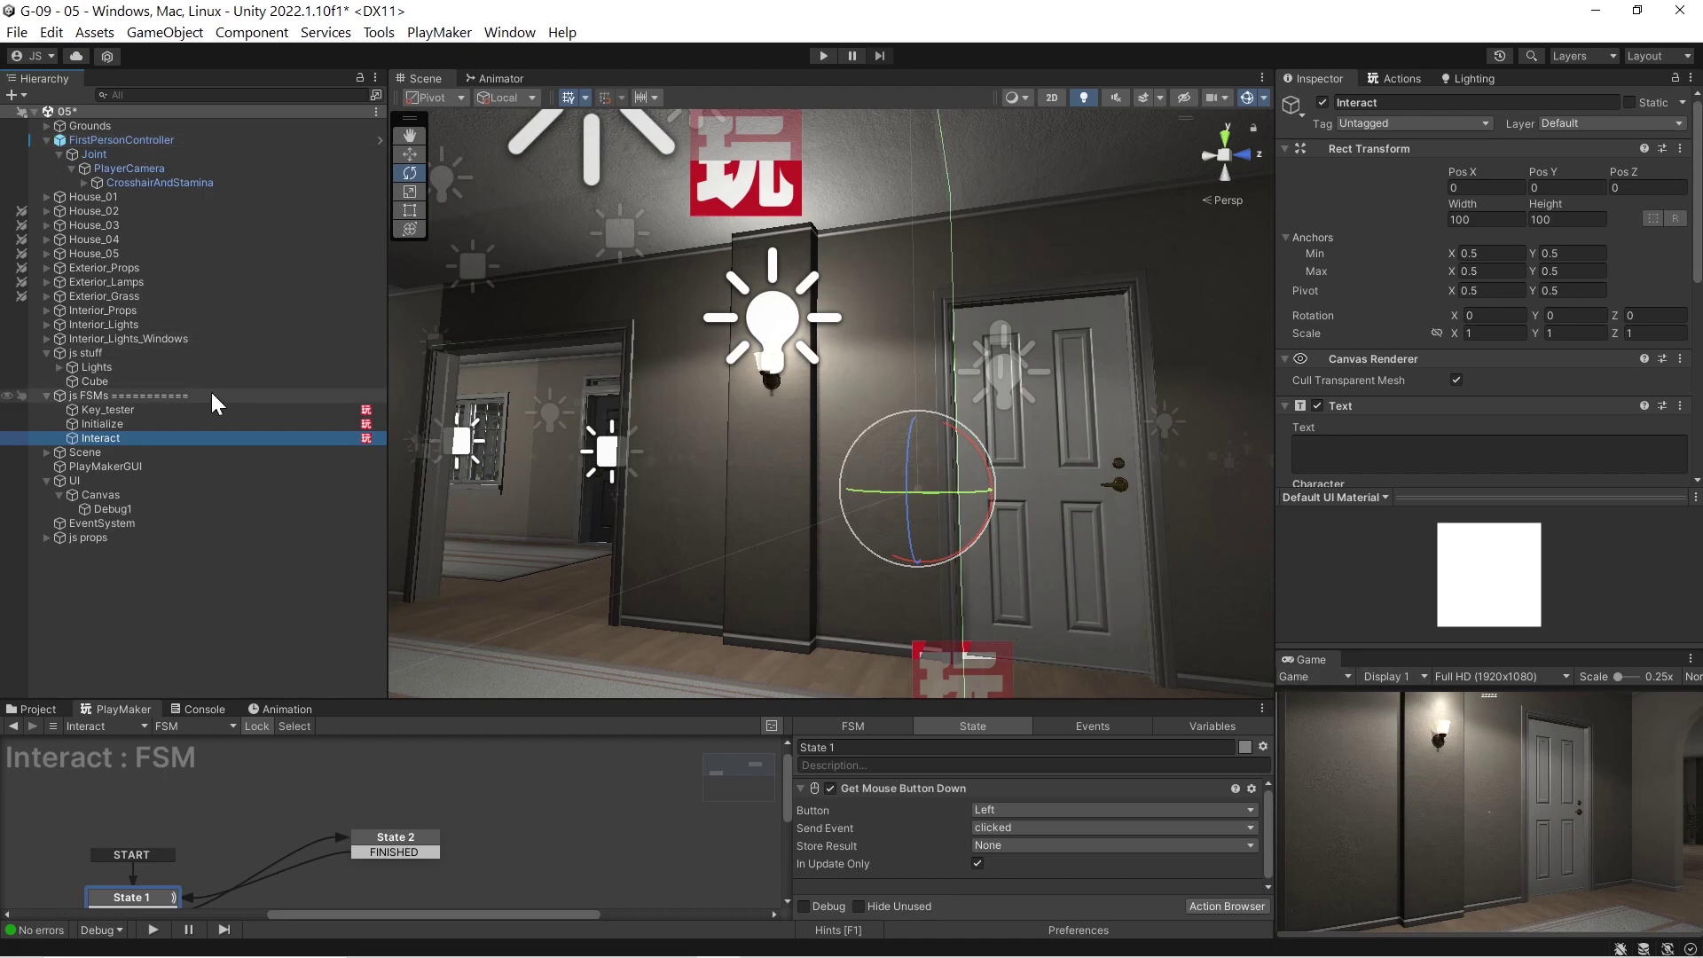
click(104, 137)
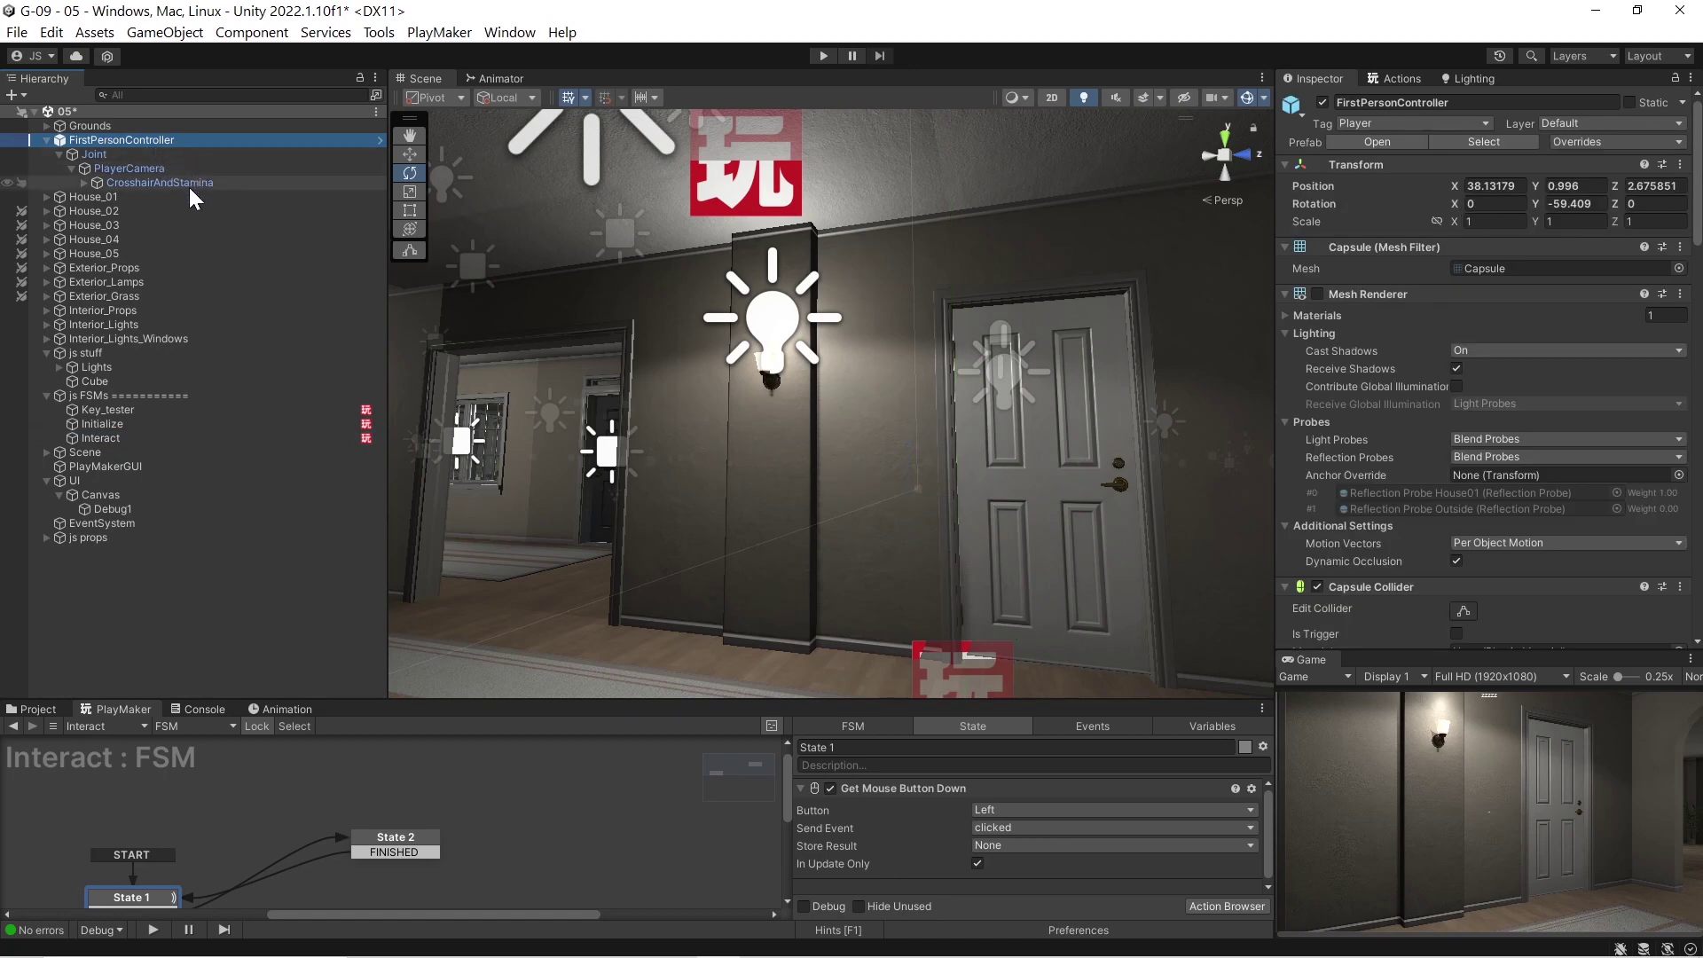
Step: Switch to the browser and preview the Modular First Person Controller asset in the Unity Asset Store results, closing the preview when finished
key(alt+Tab)
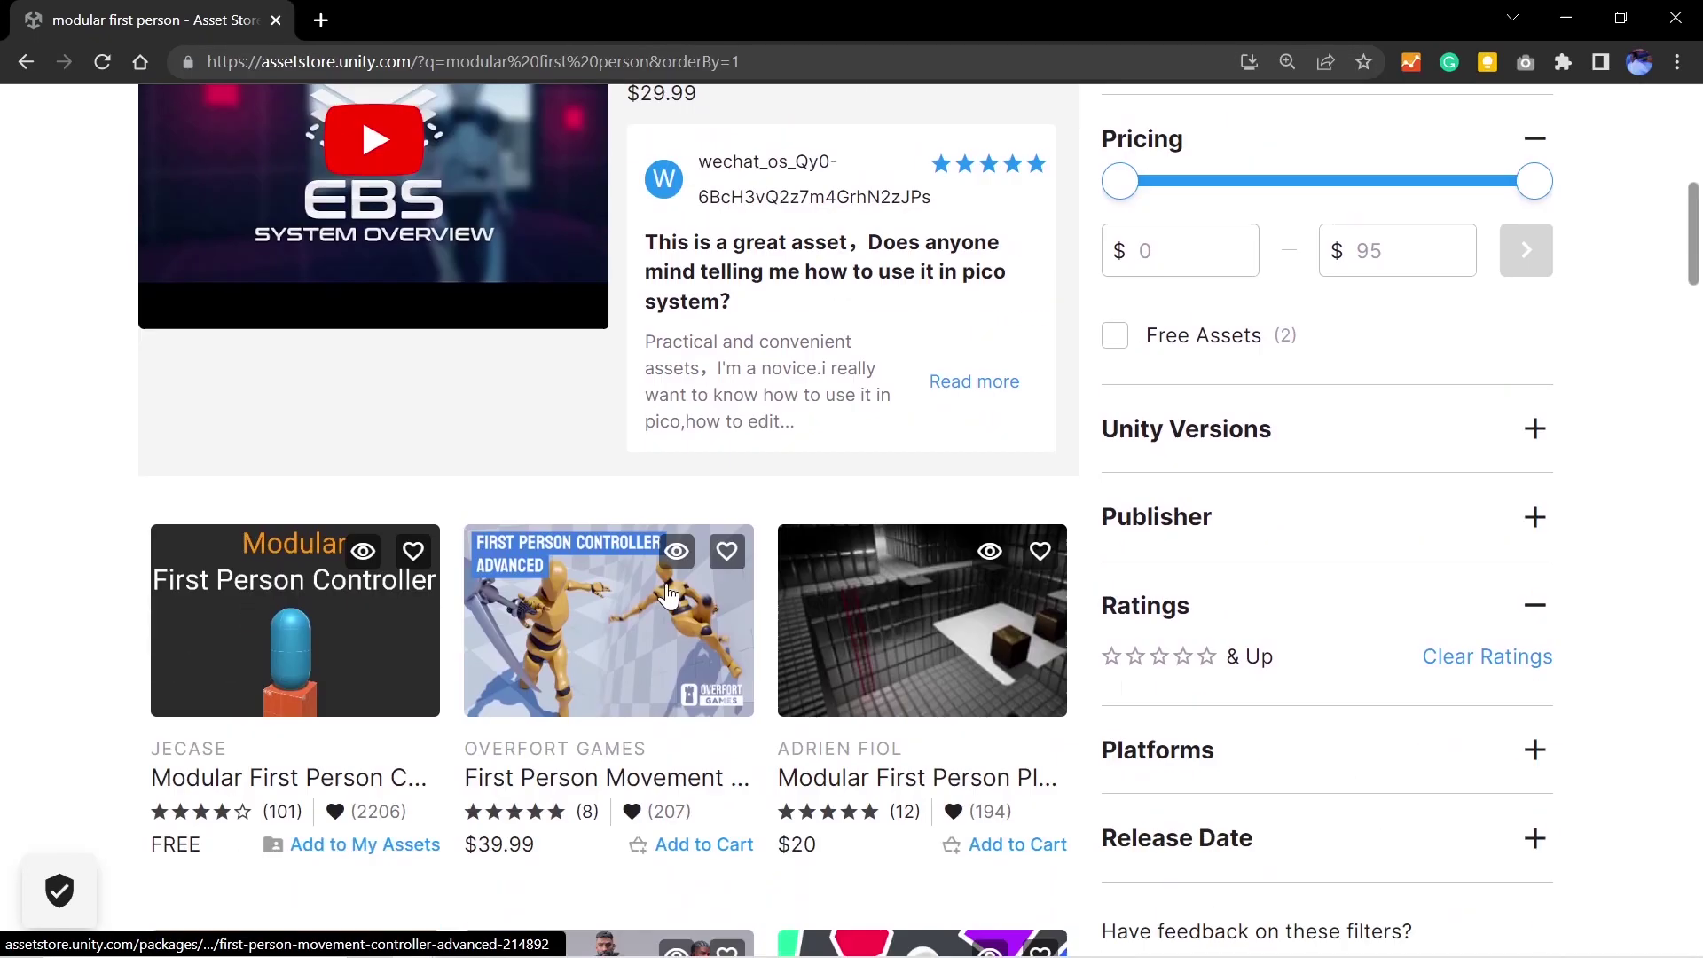
scroll(661, 590, down, 5)
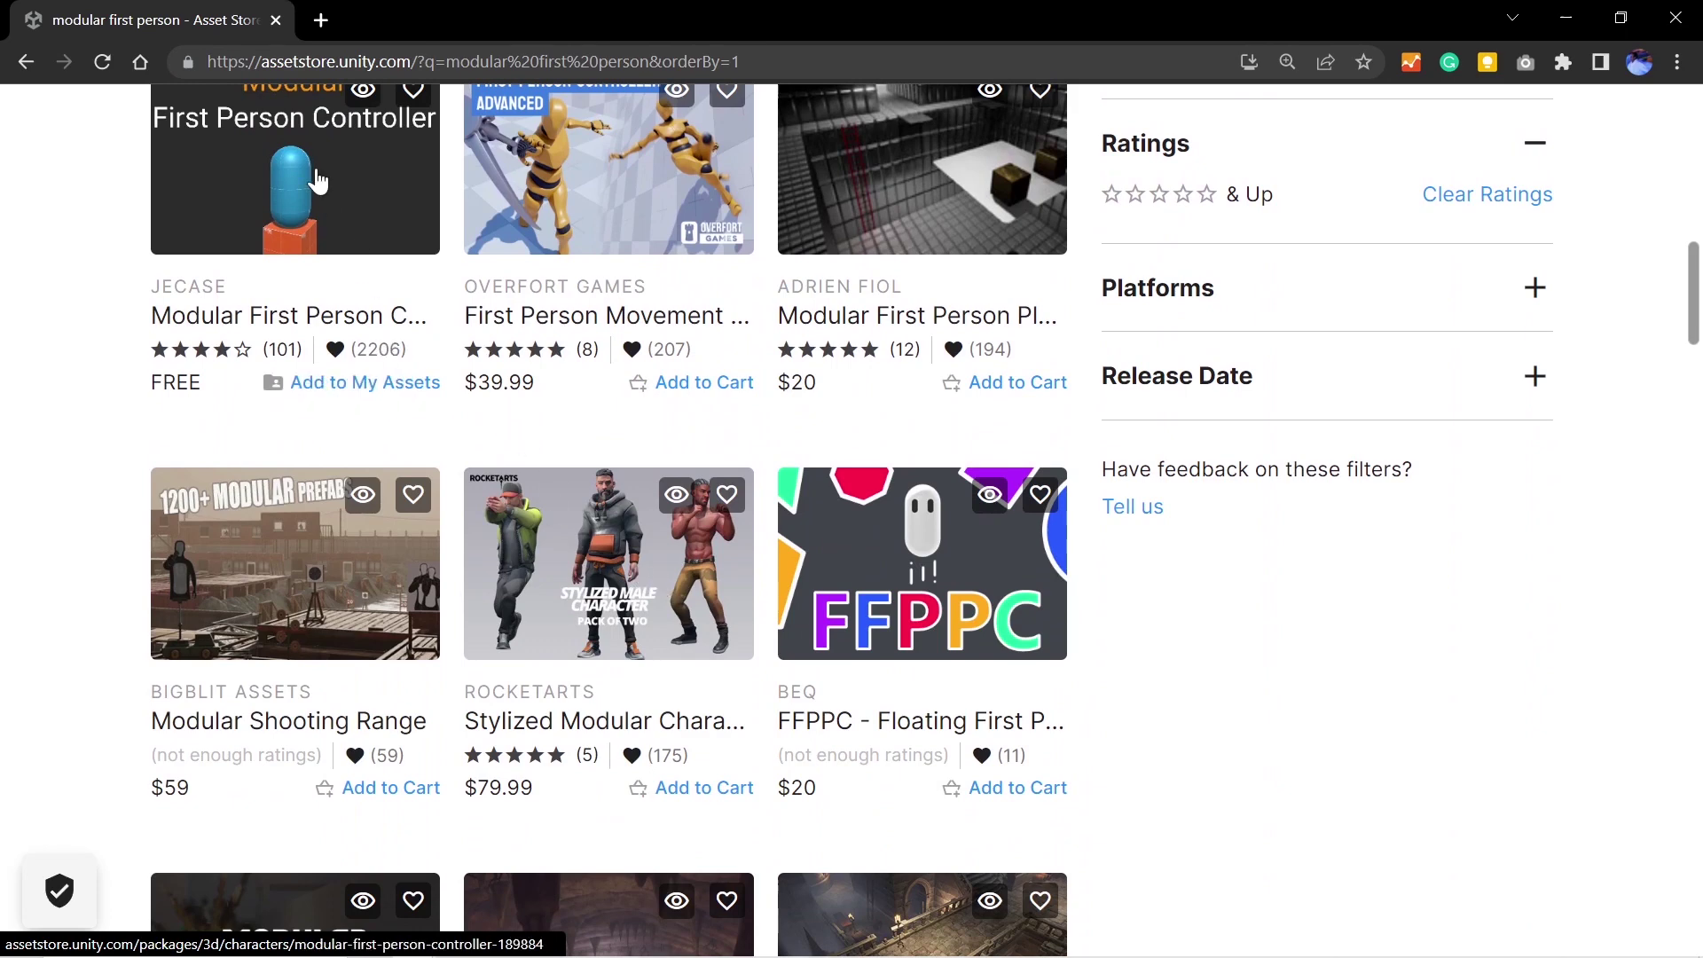
scroll(328, 339, up, 1)
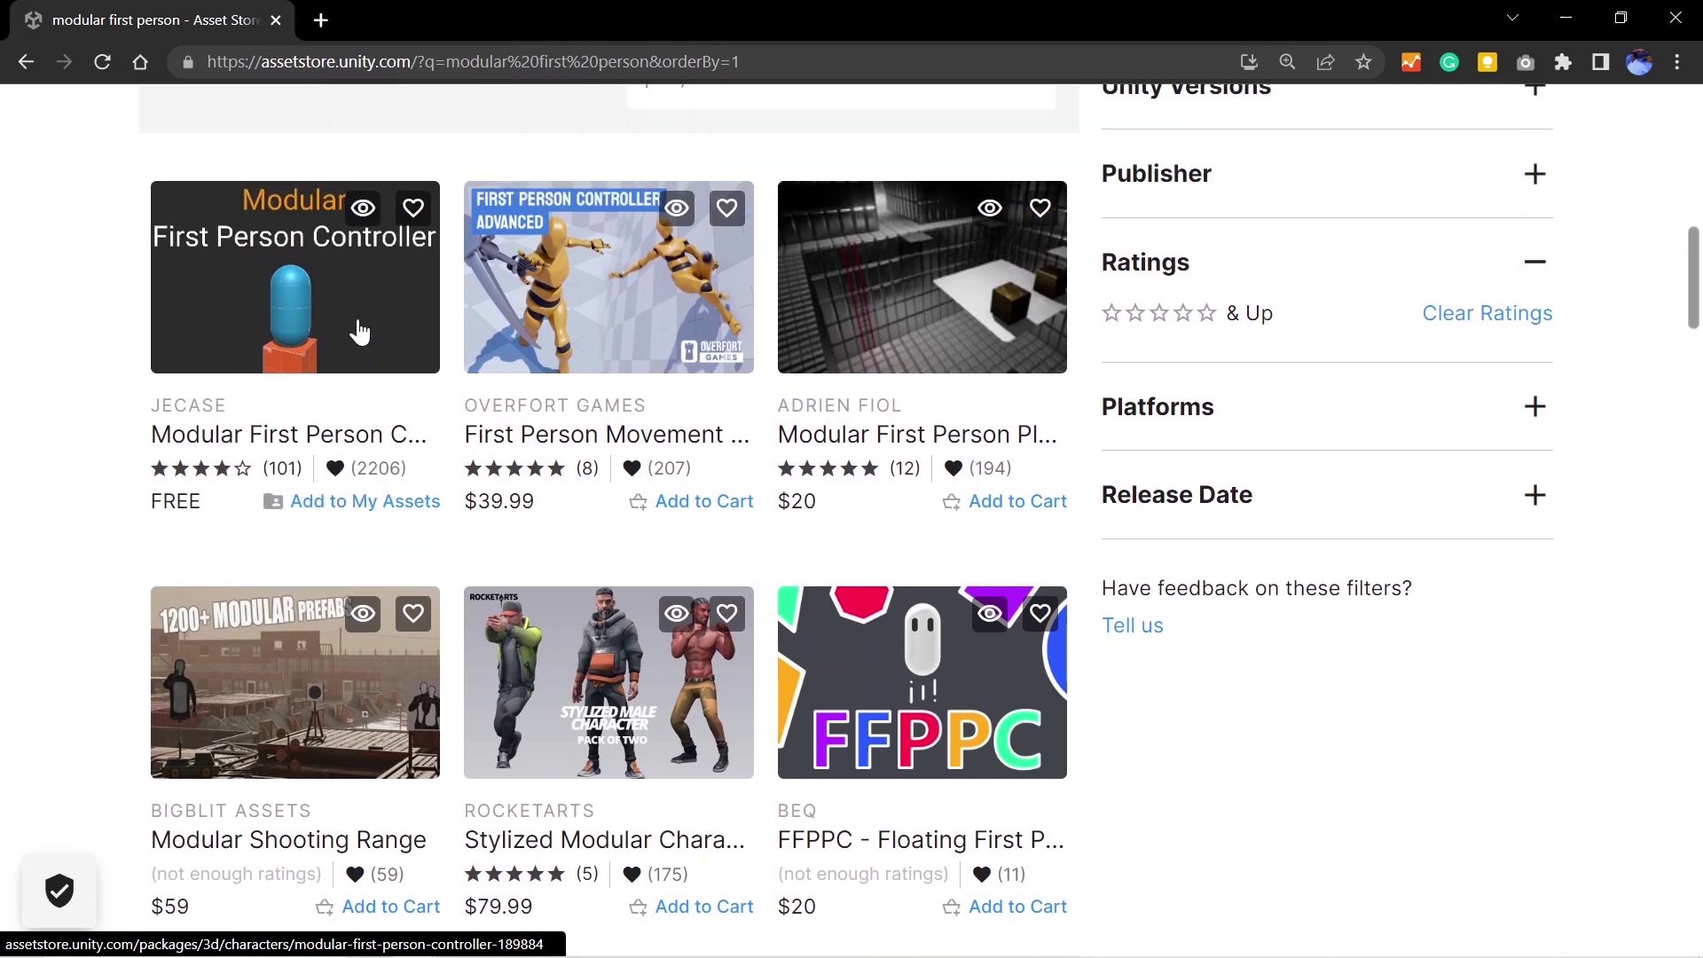
click(259, 330)
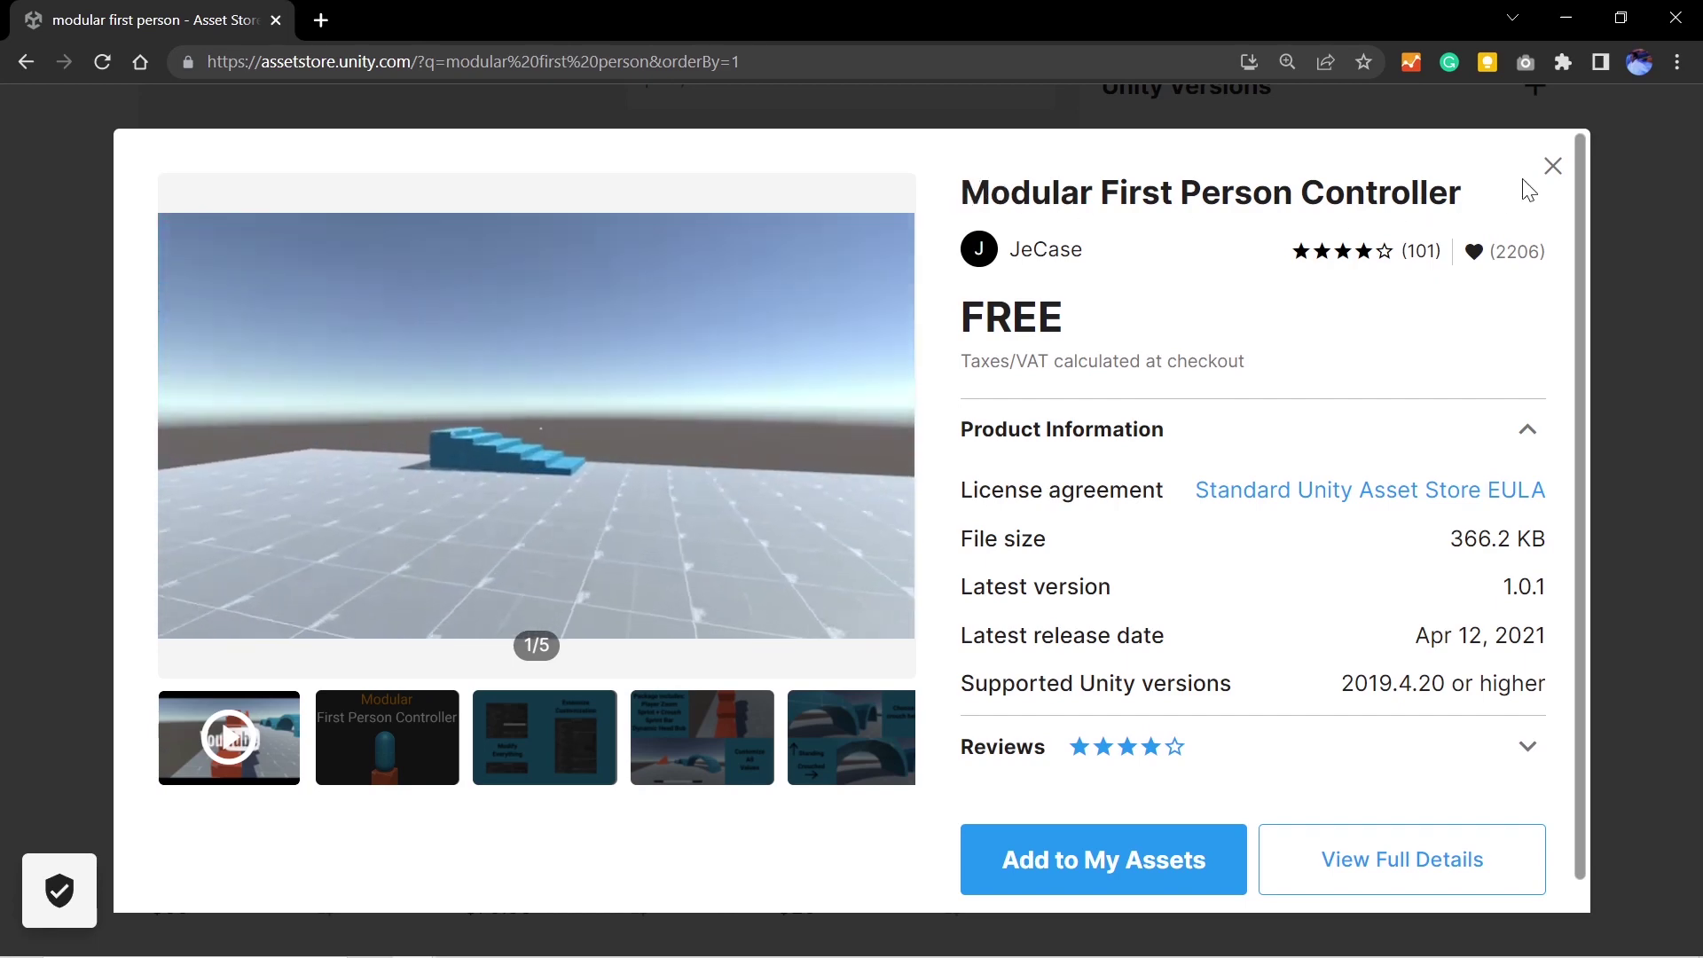
click(1553, 167)
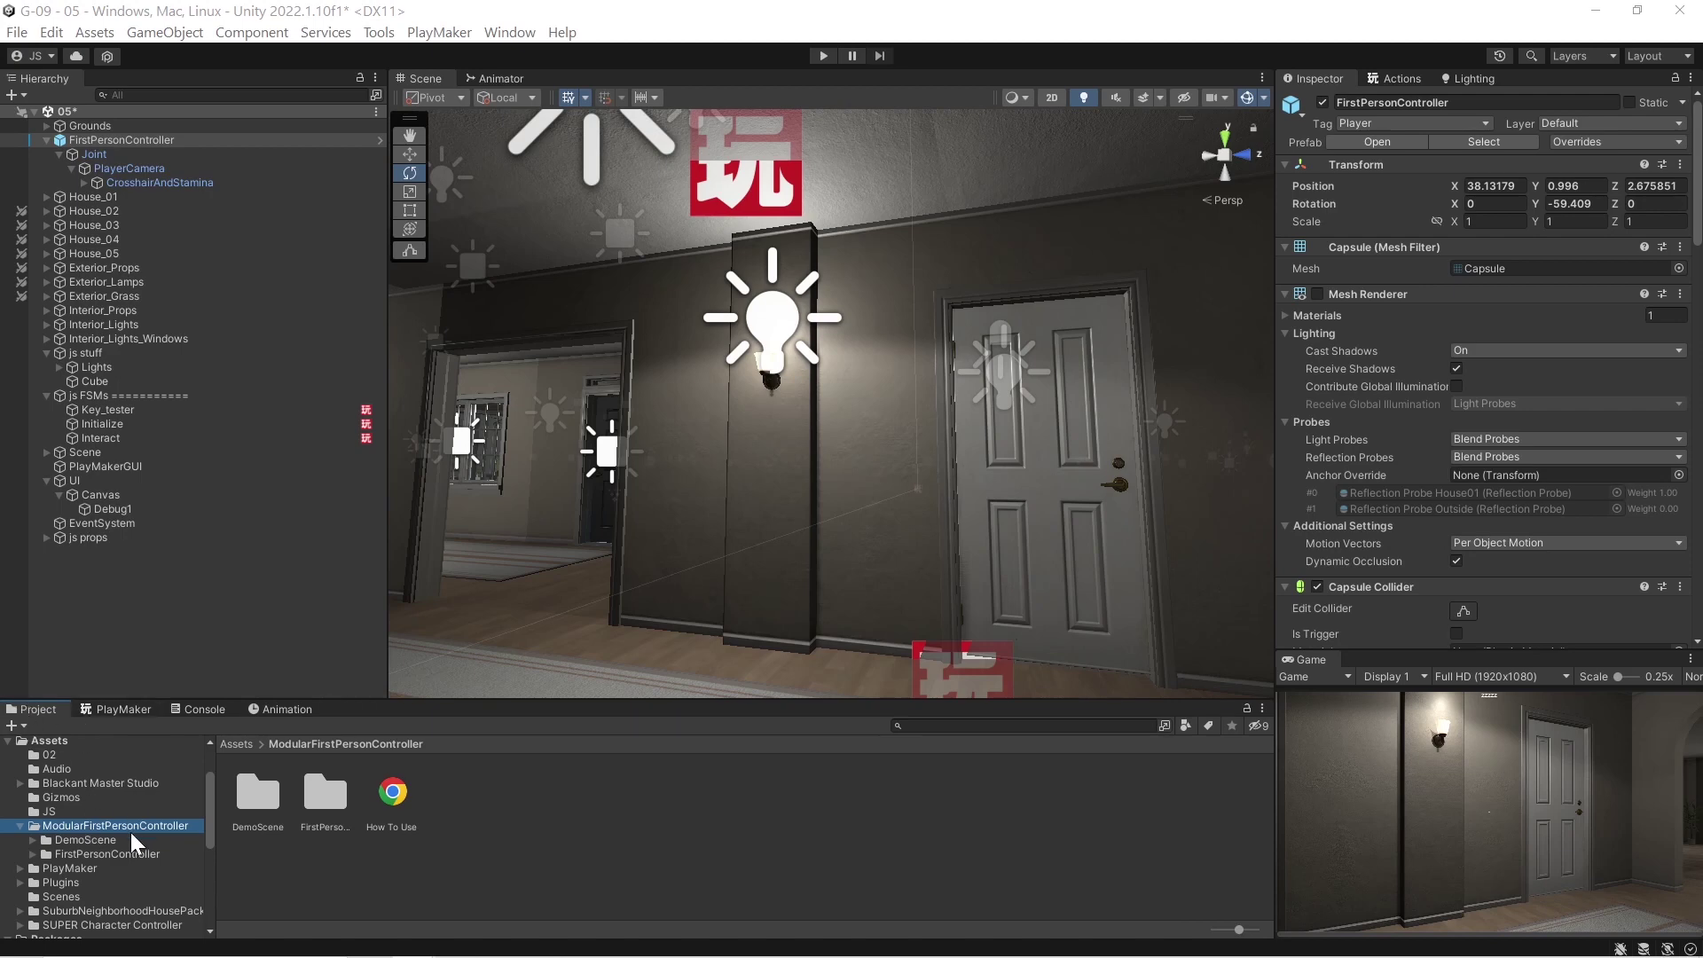
Step: Back in Unity, open the FirstPersonController folder inside ModularFirstPersonController and inspect the FirstPersonController prefab
click(102, 813)
click(67, 827)
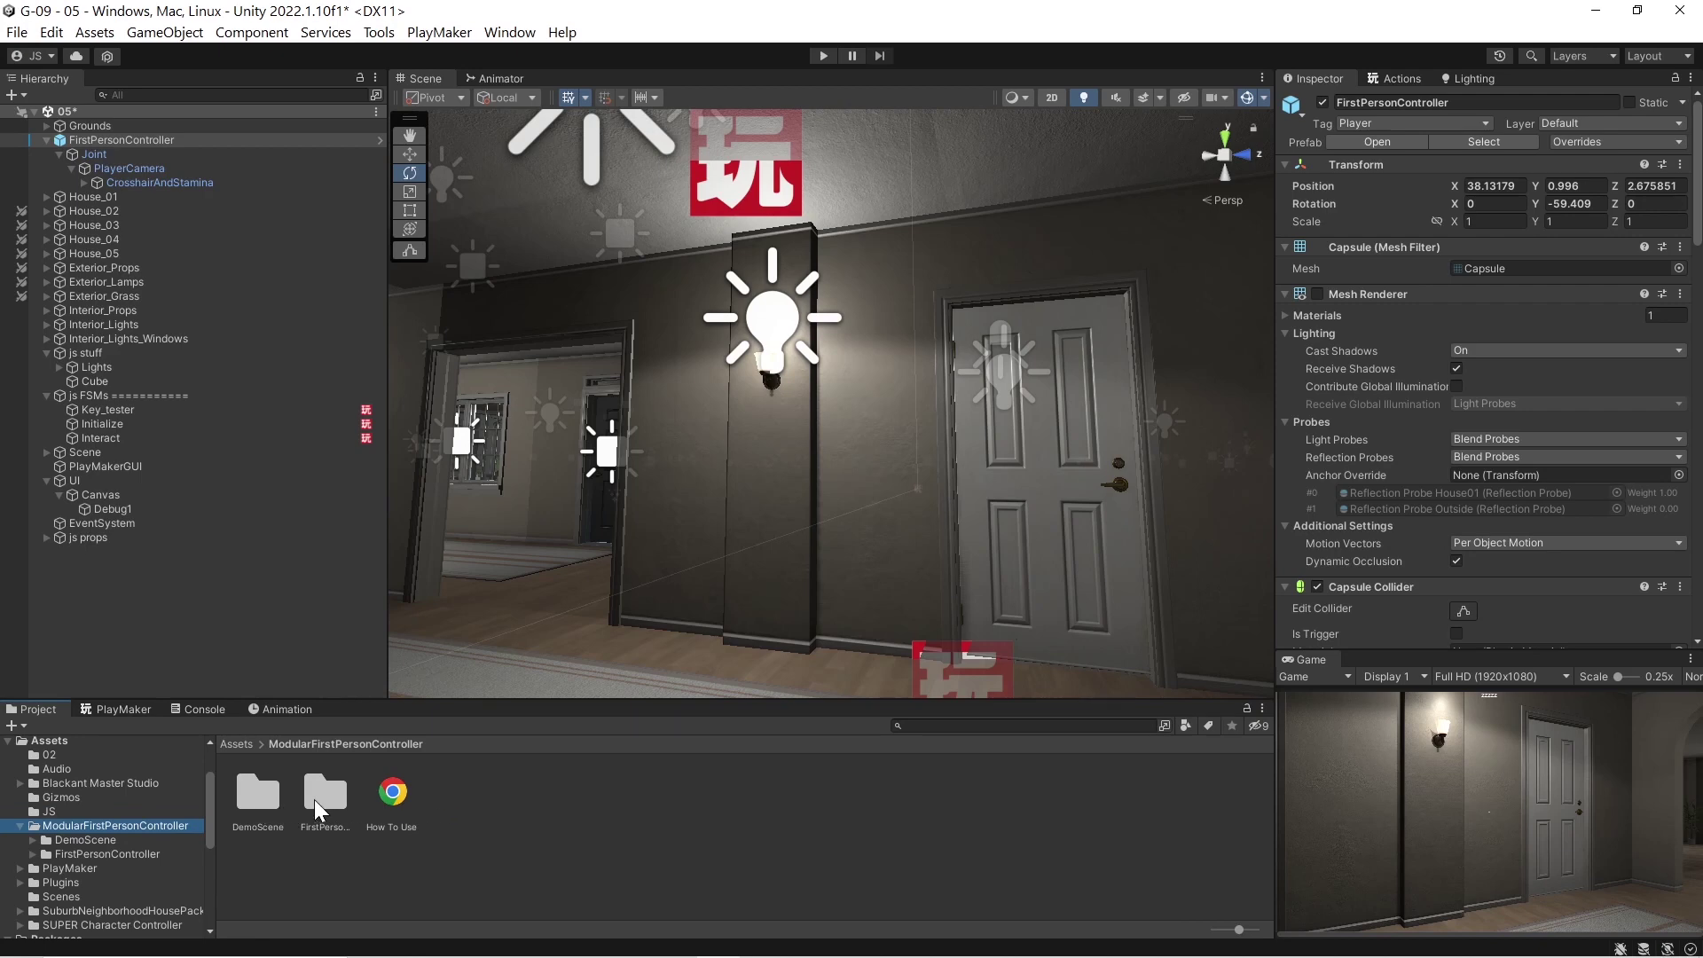
double_click(318, 800)
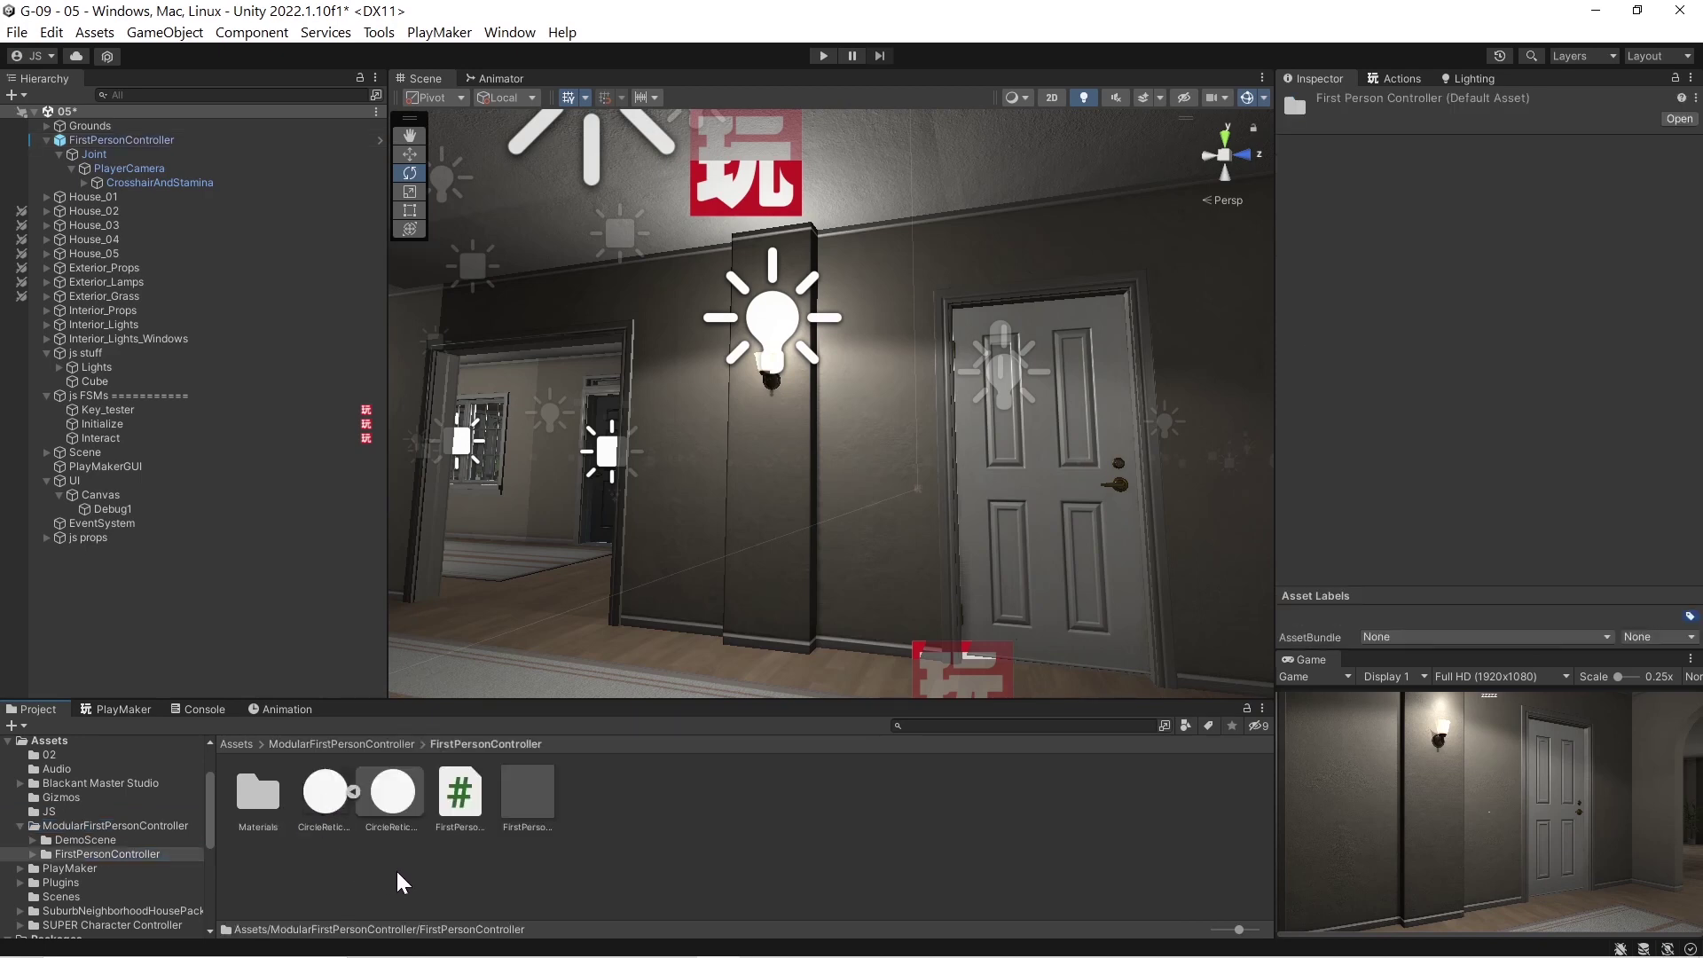
click(534, 795)
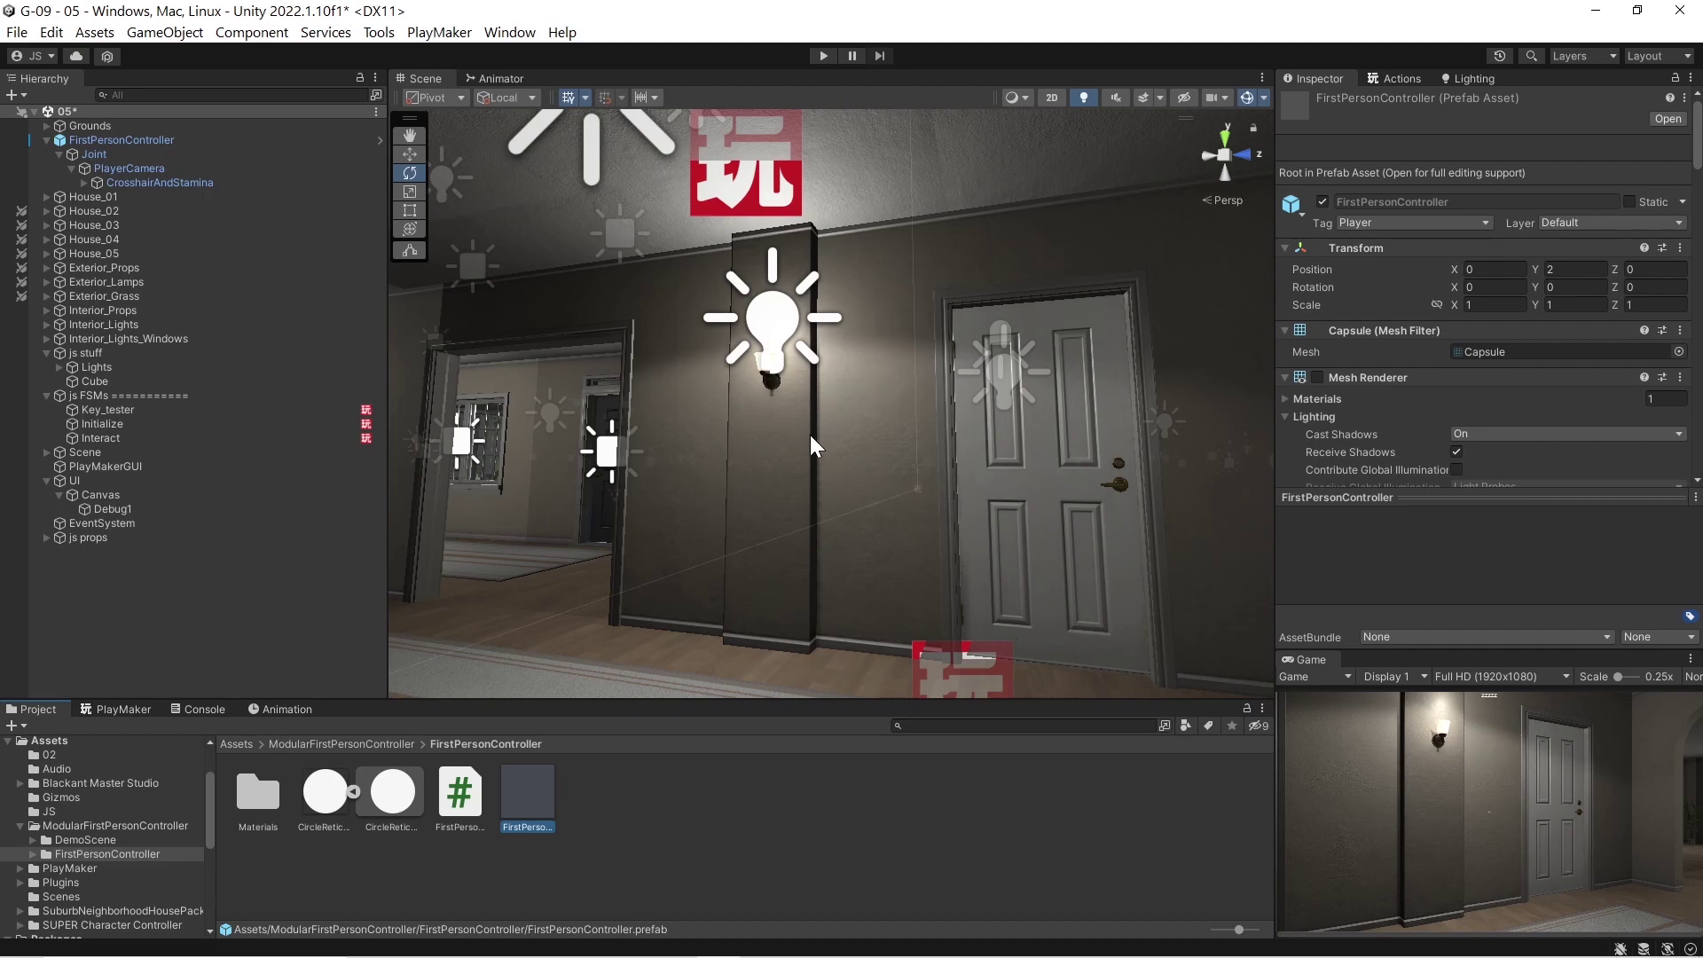
click(394, 798)
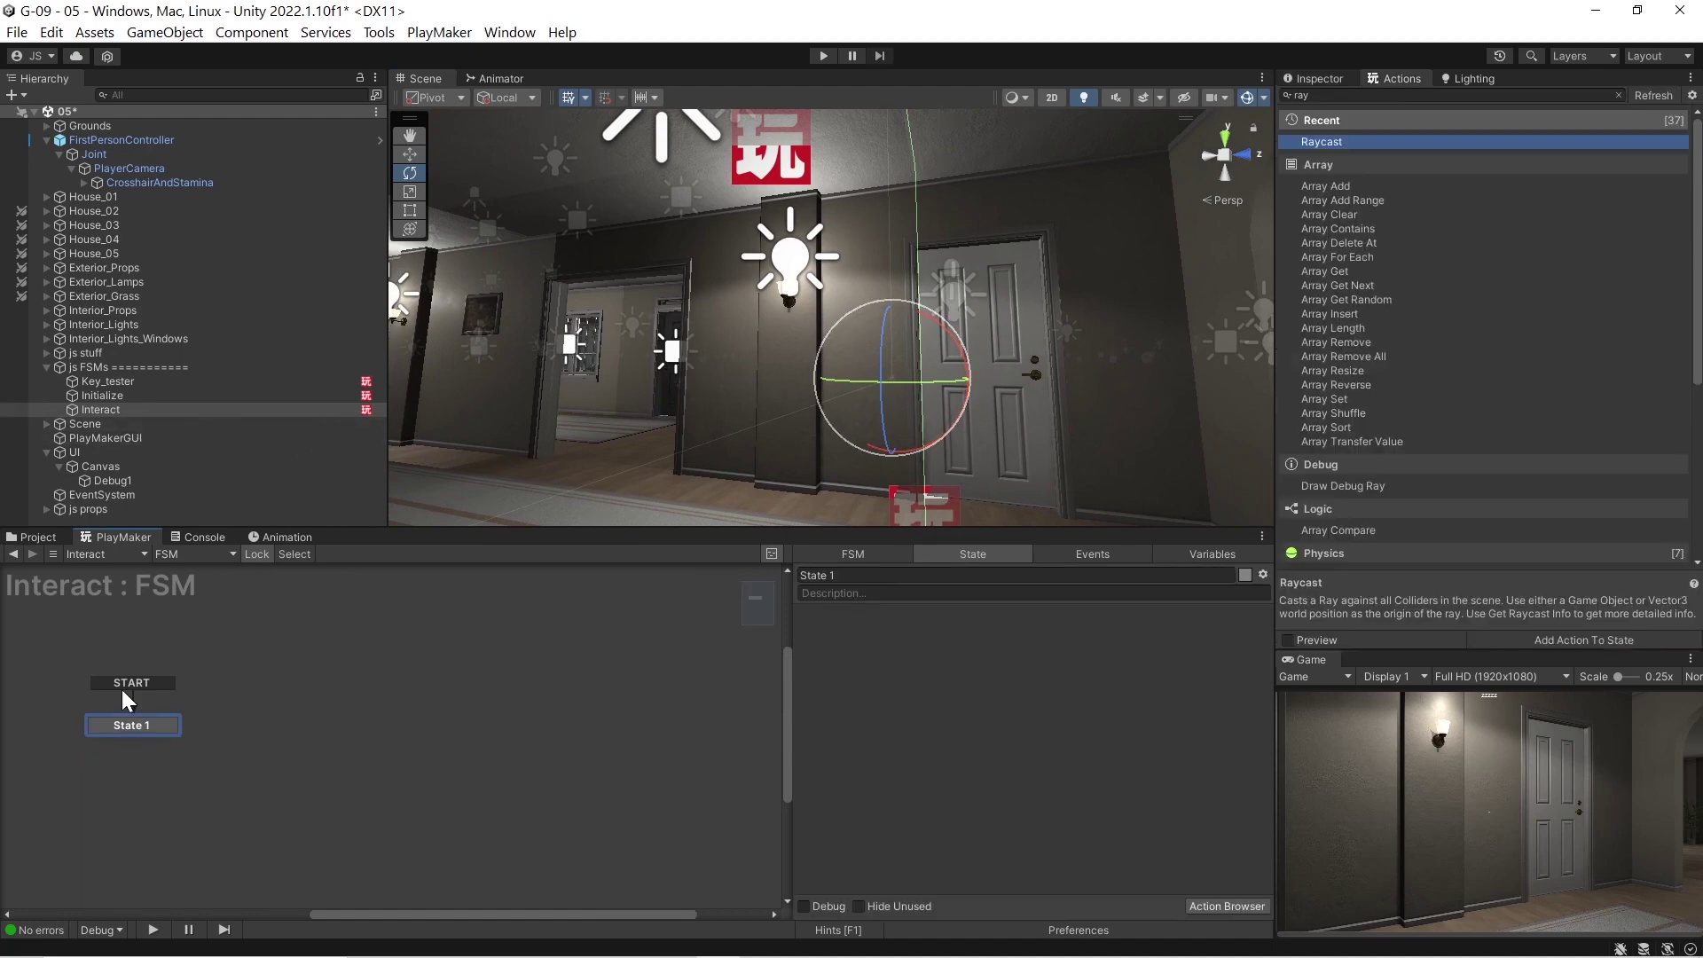
Step: Add a Raycast action to State 1 of the Interact FSM
click(142, 726)
click(1332, 142)
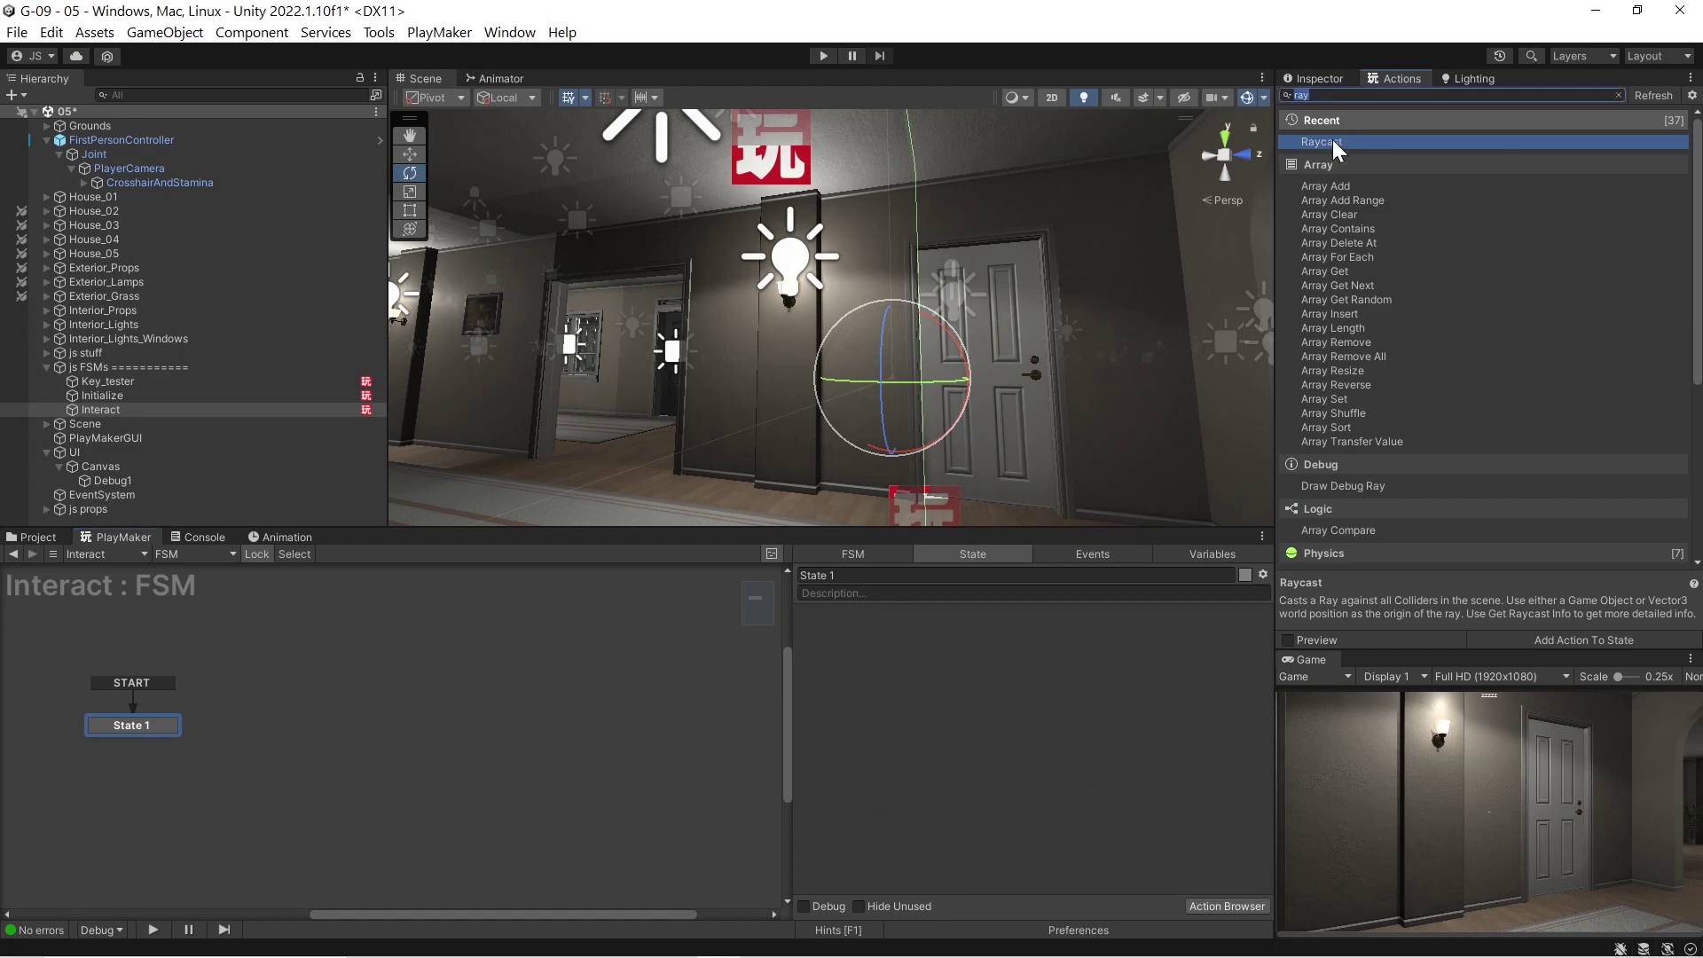
double_click(1332, 141)
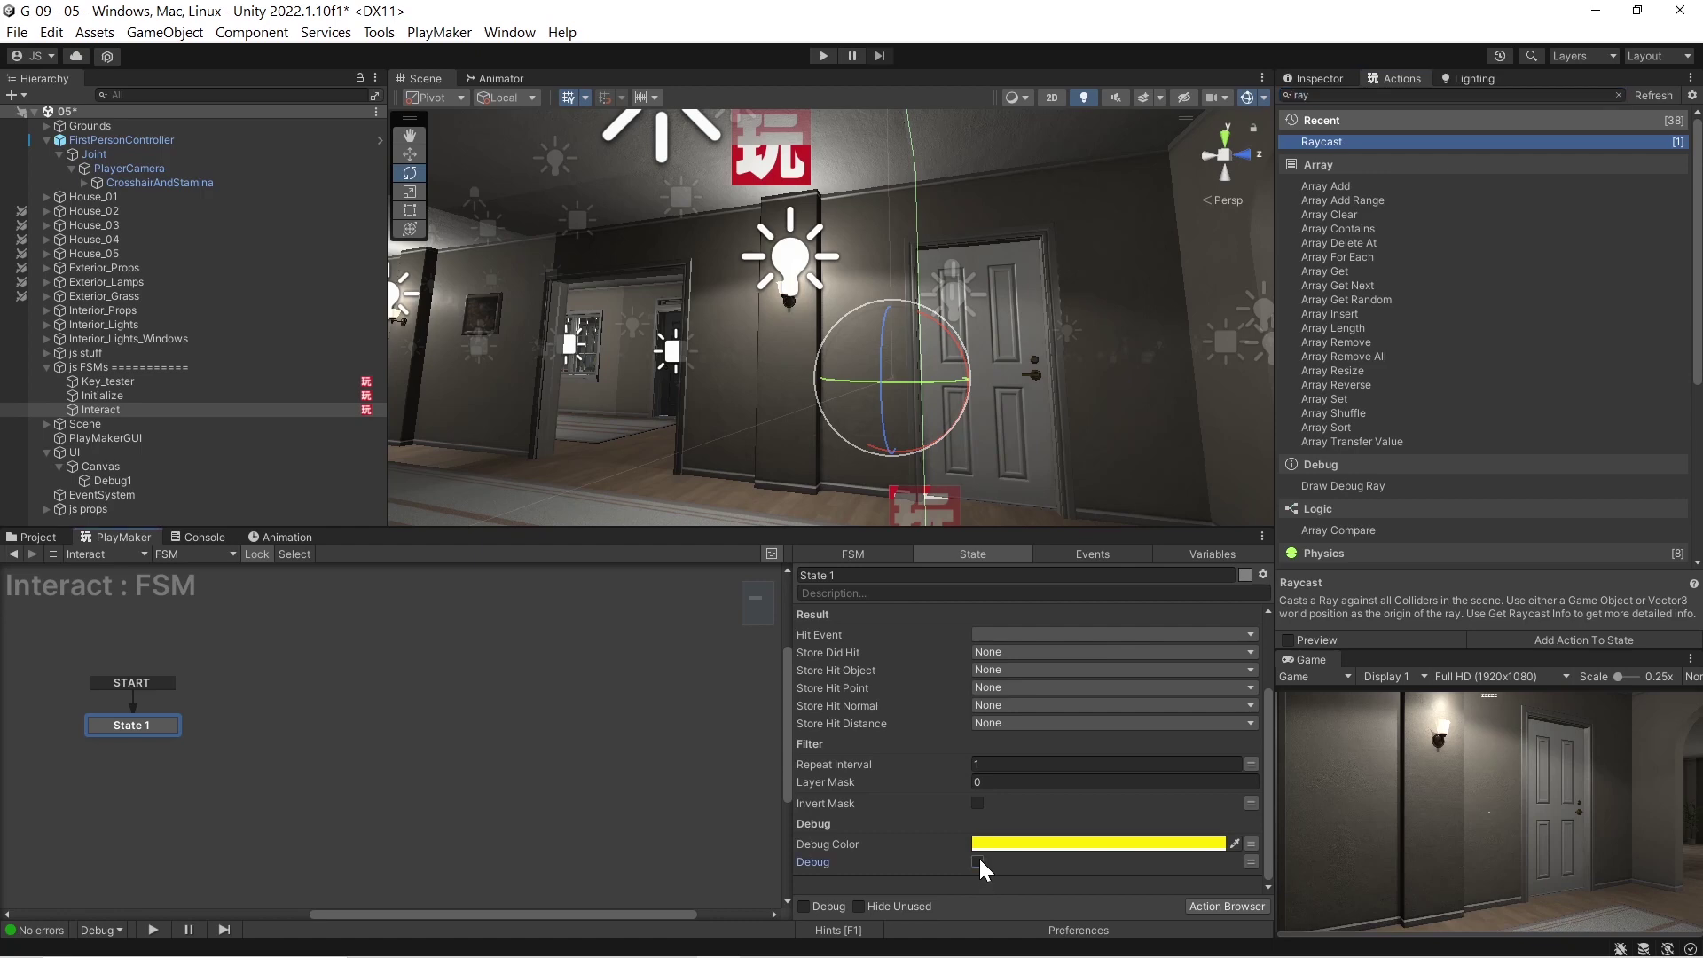
Step: Set the Z component of the Raycast action's direction to 1
scroll(1027, 765, up, 3)
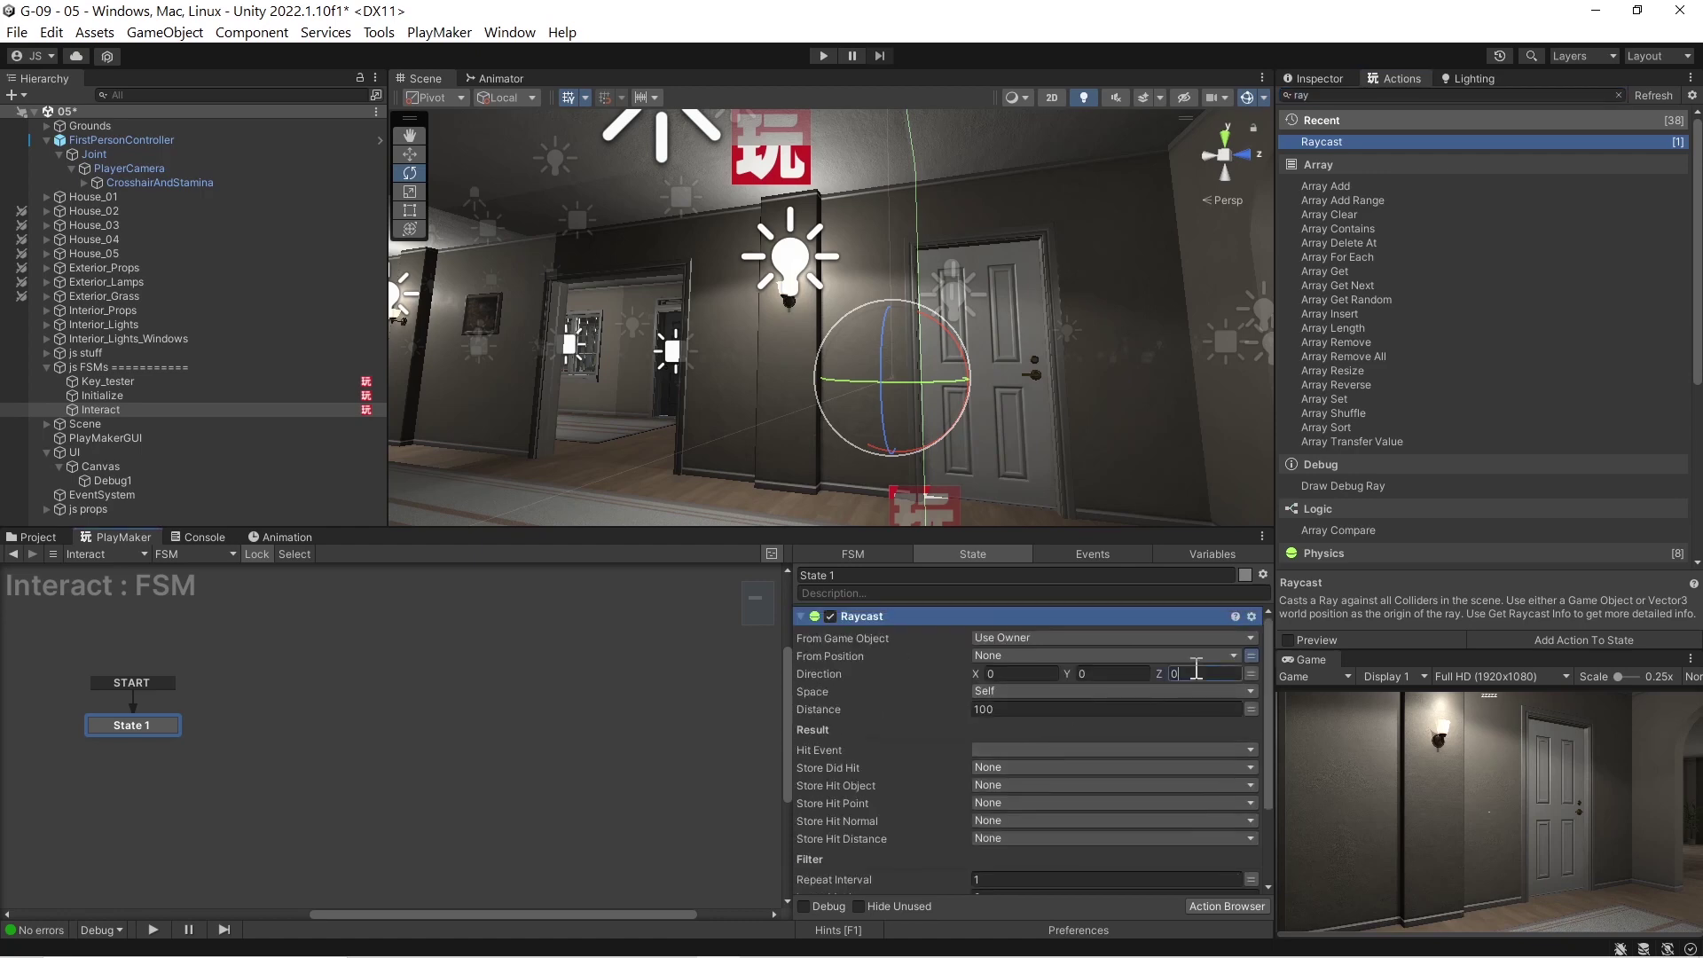
text(1)
scroll(1082, 673, down, 3)
scroll(1083, 677, up, 3)
Step: Set the Raycast's From Game Object to Specify Game Object and assign PlayerCamera from the hierarchy
click(1036, 638)
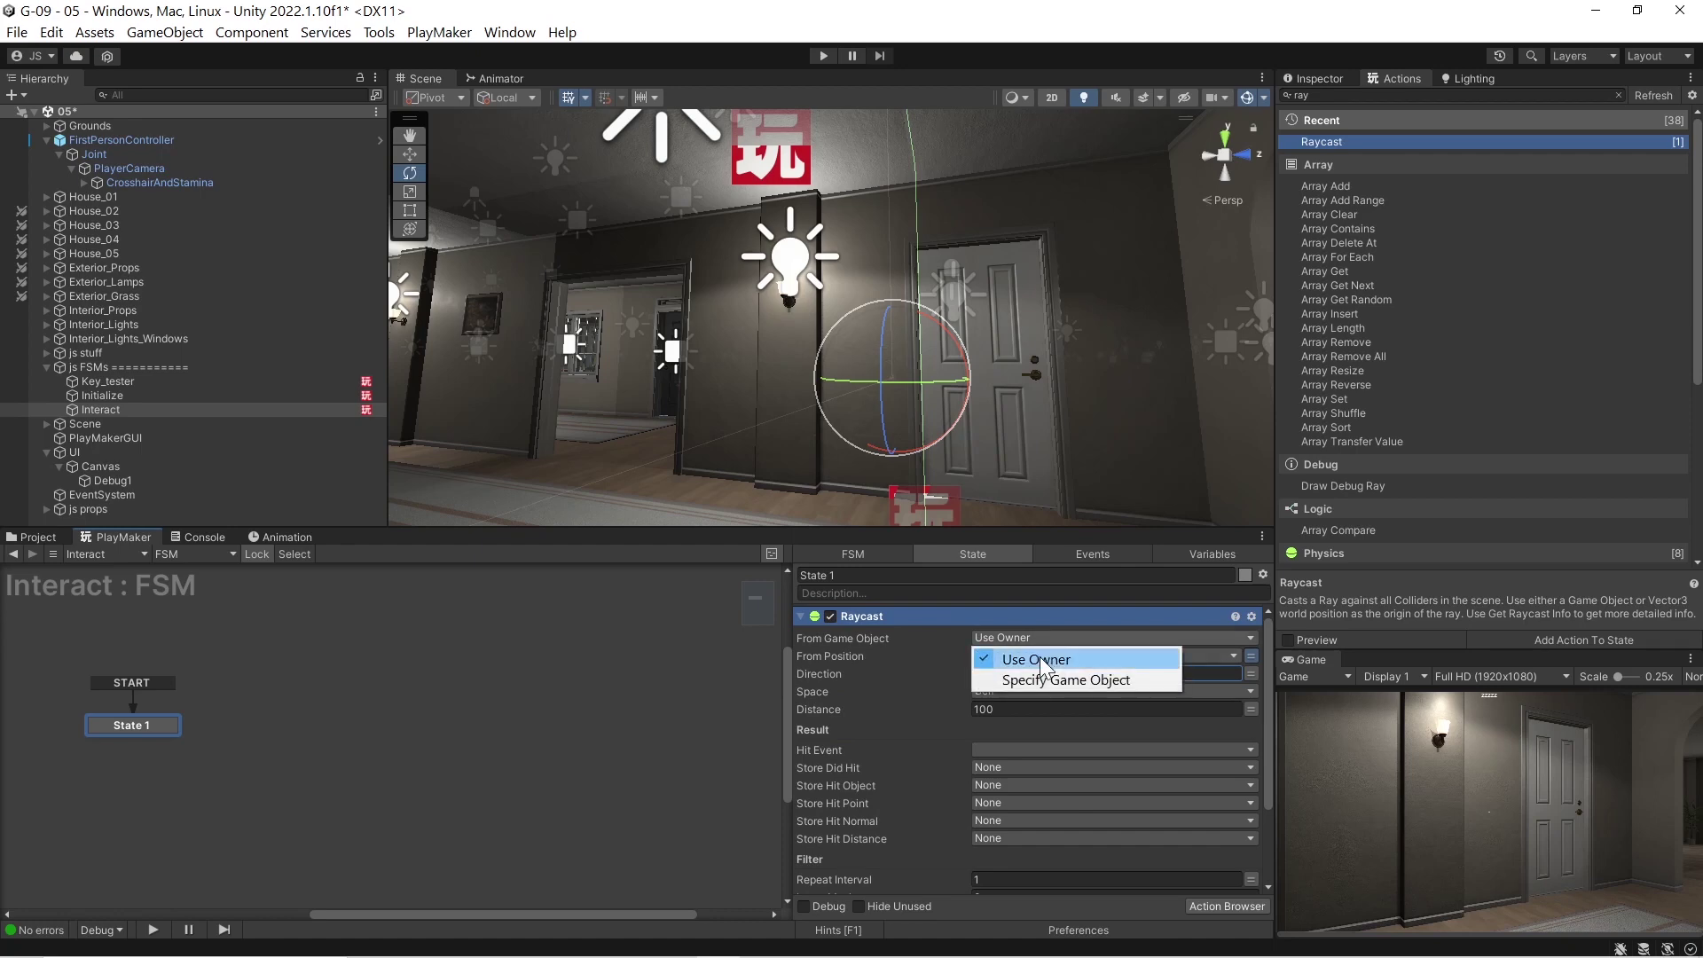
click(1041, 678)
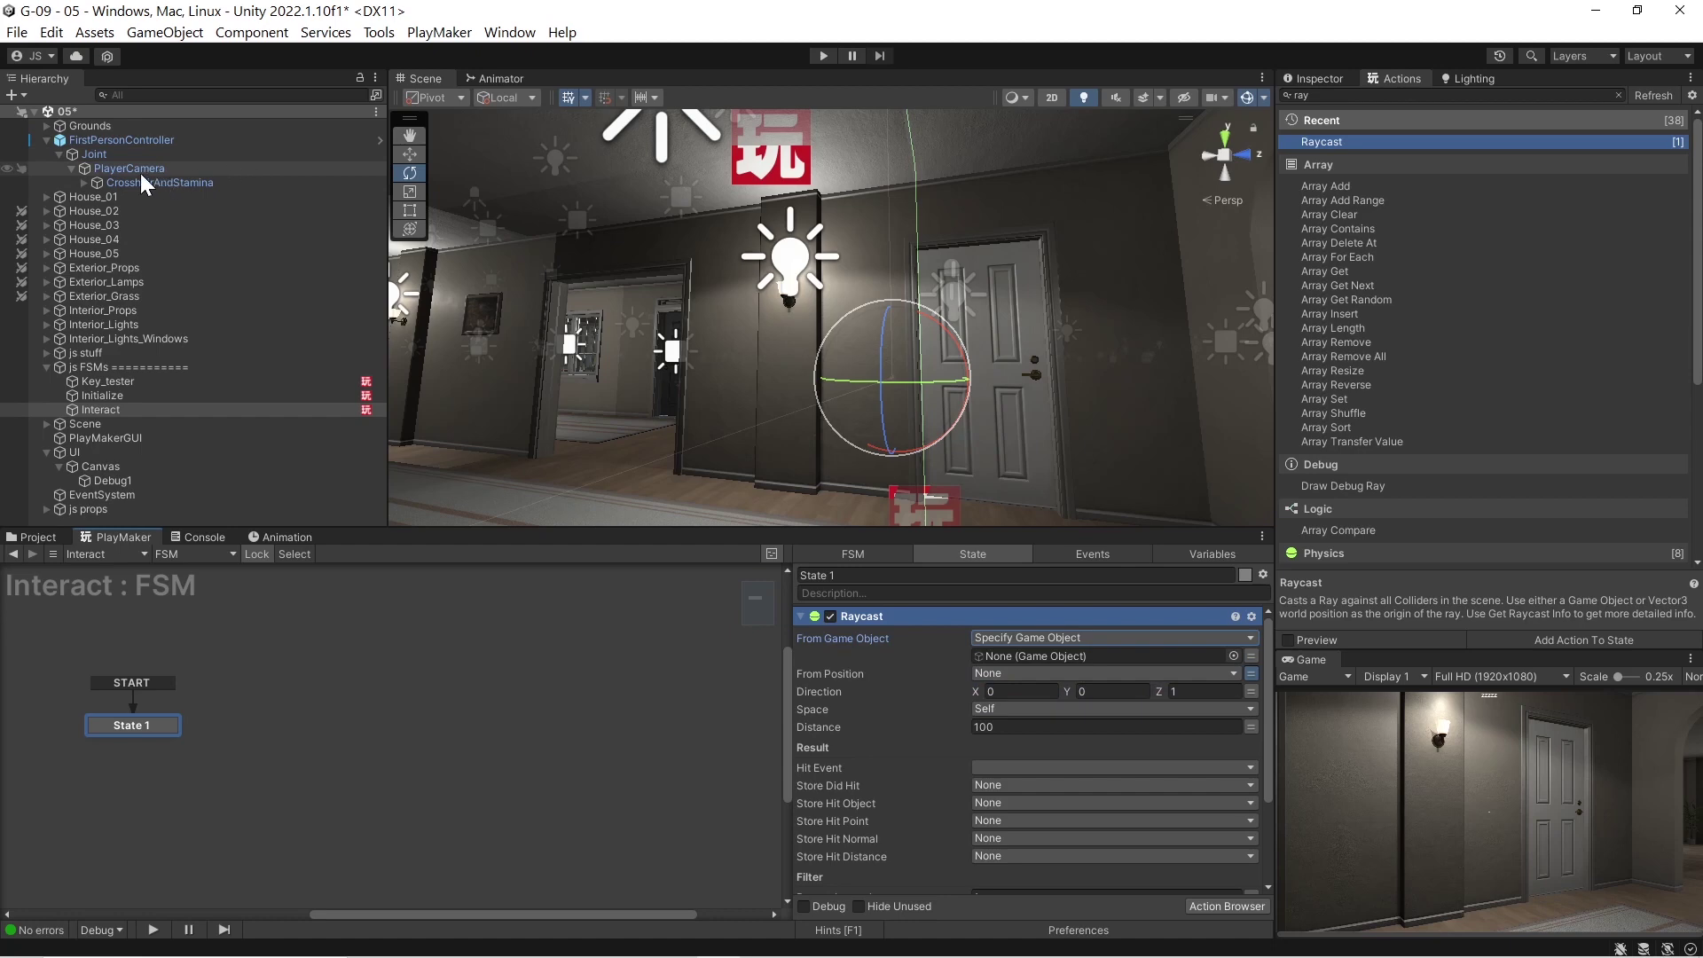
drag(104, 165, 1003, 661)
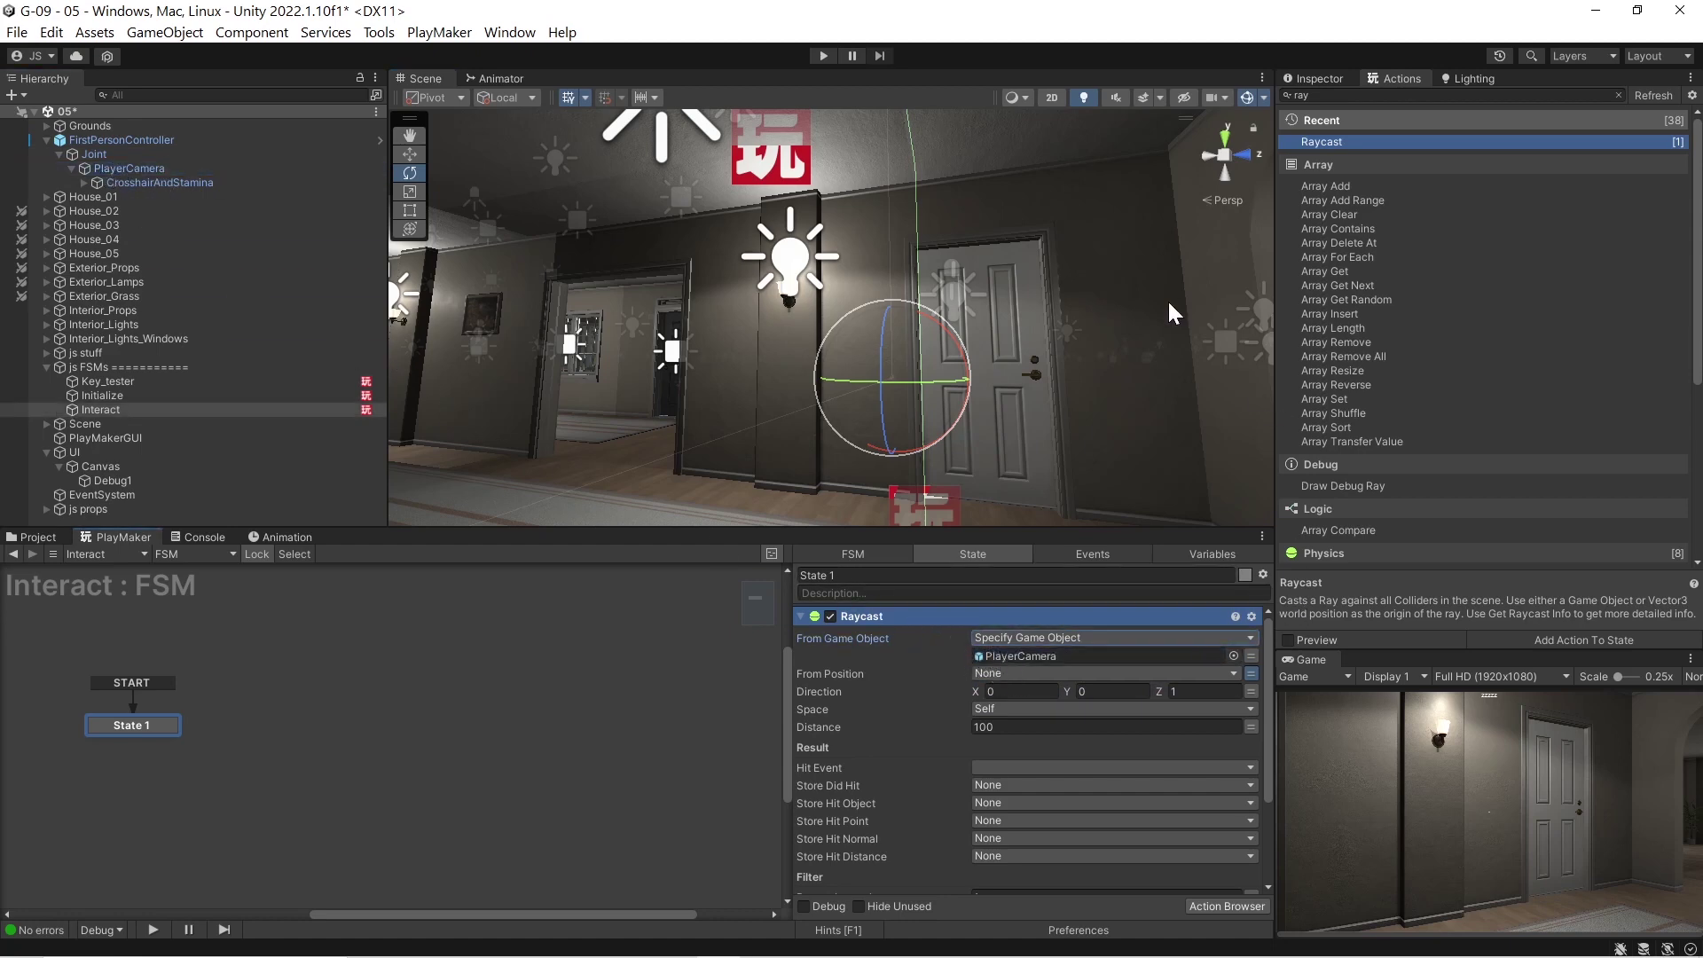
Step: Run the game and walk through the house while watching the yellow debug ray in the scene, and stop the game when finished
click(822, 54)
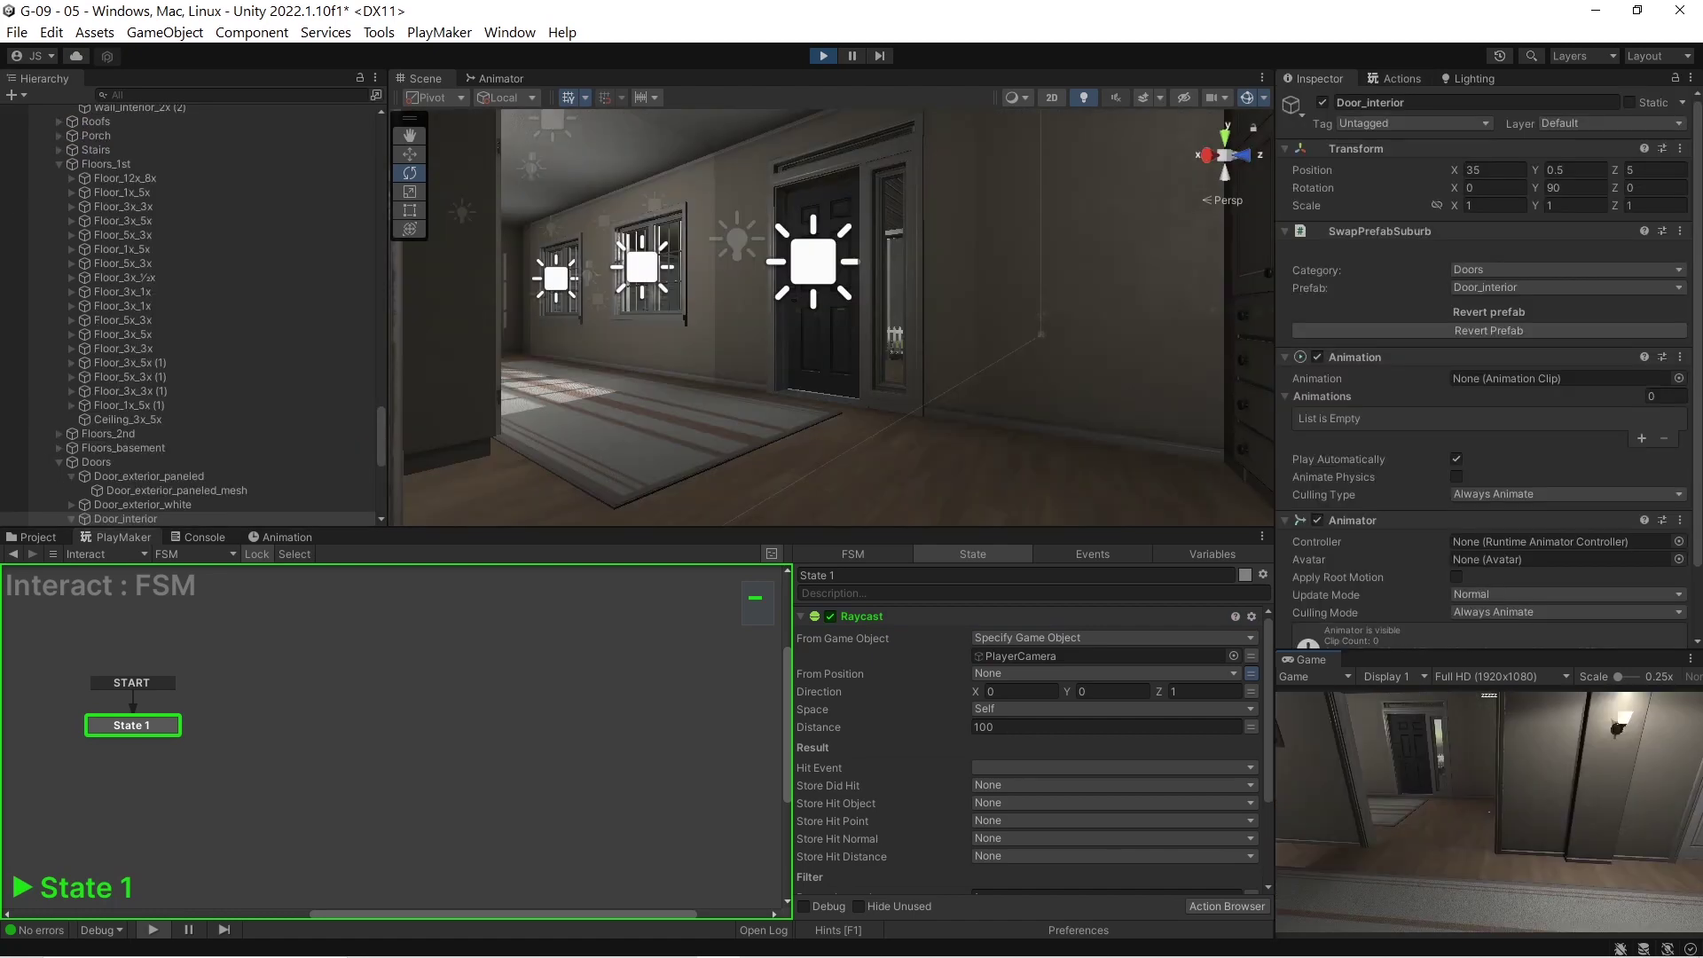
key(w)
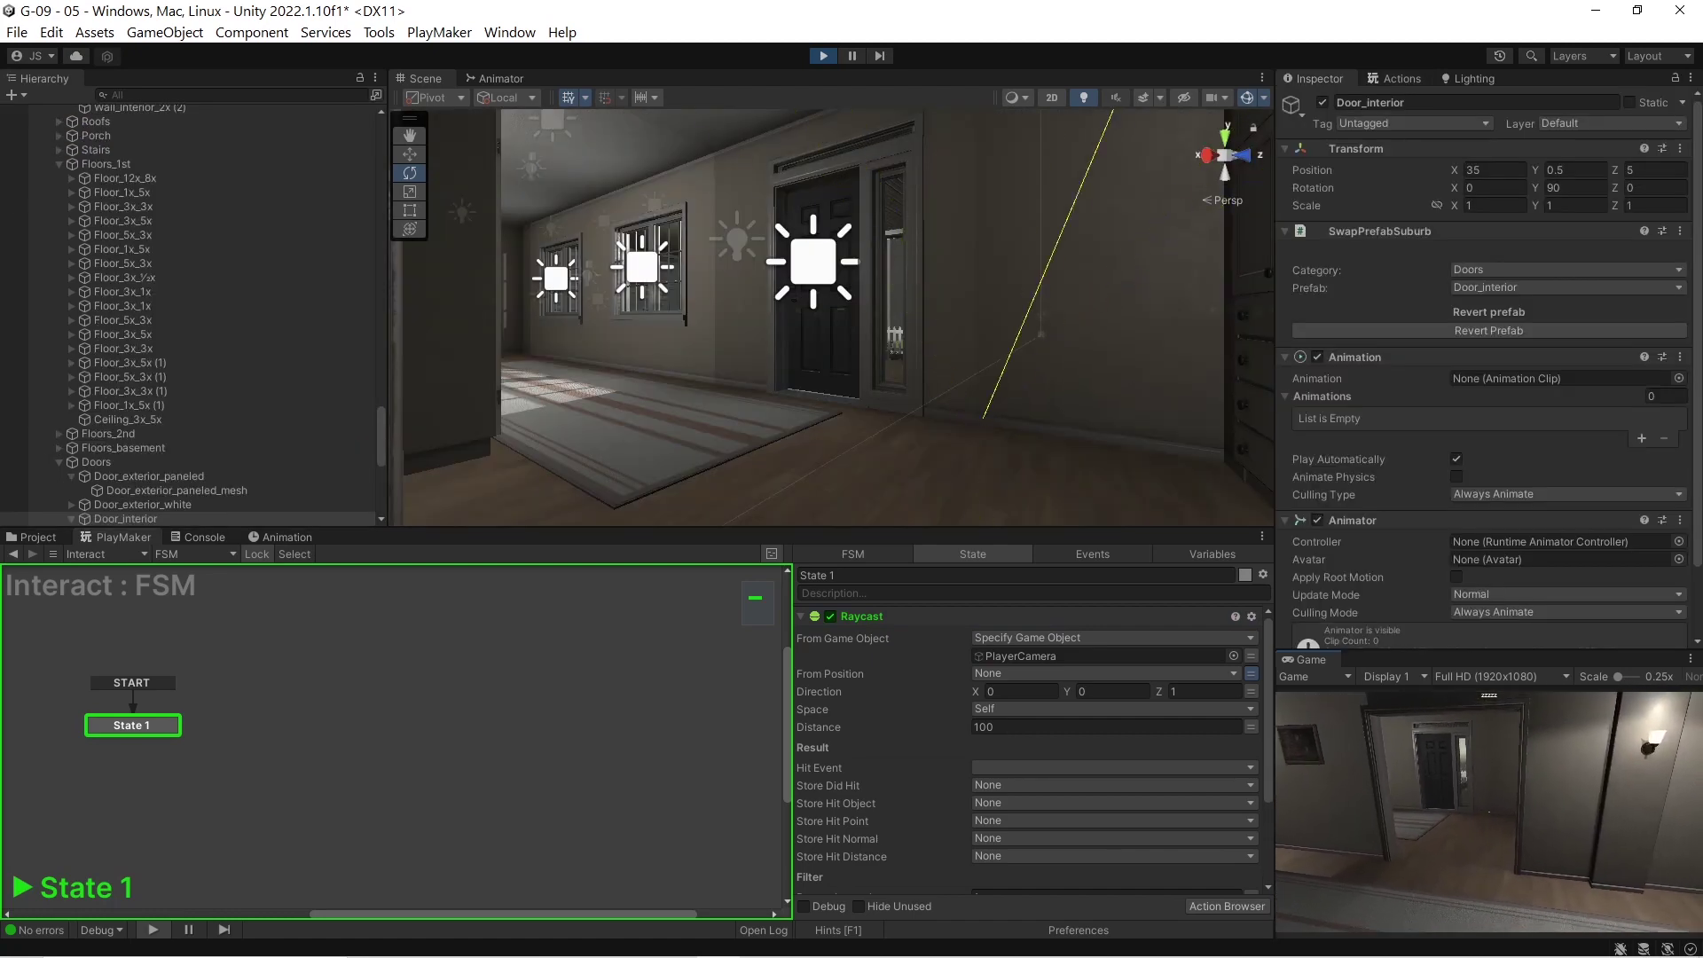
key(w)
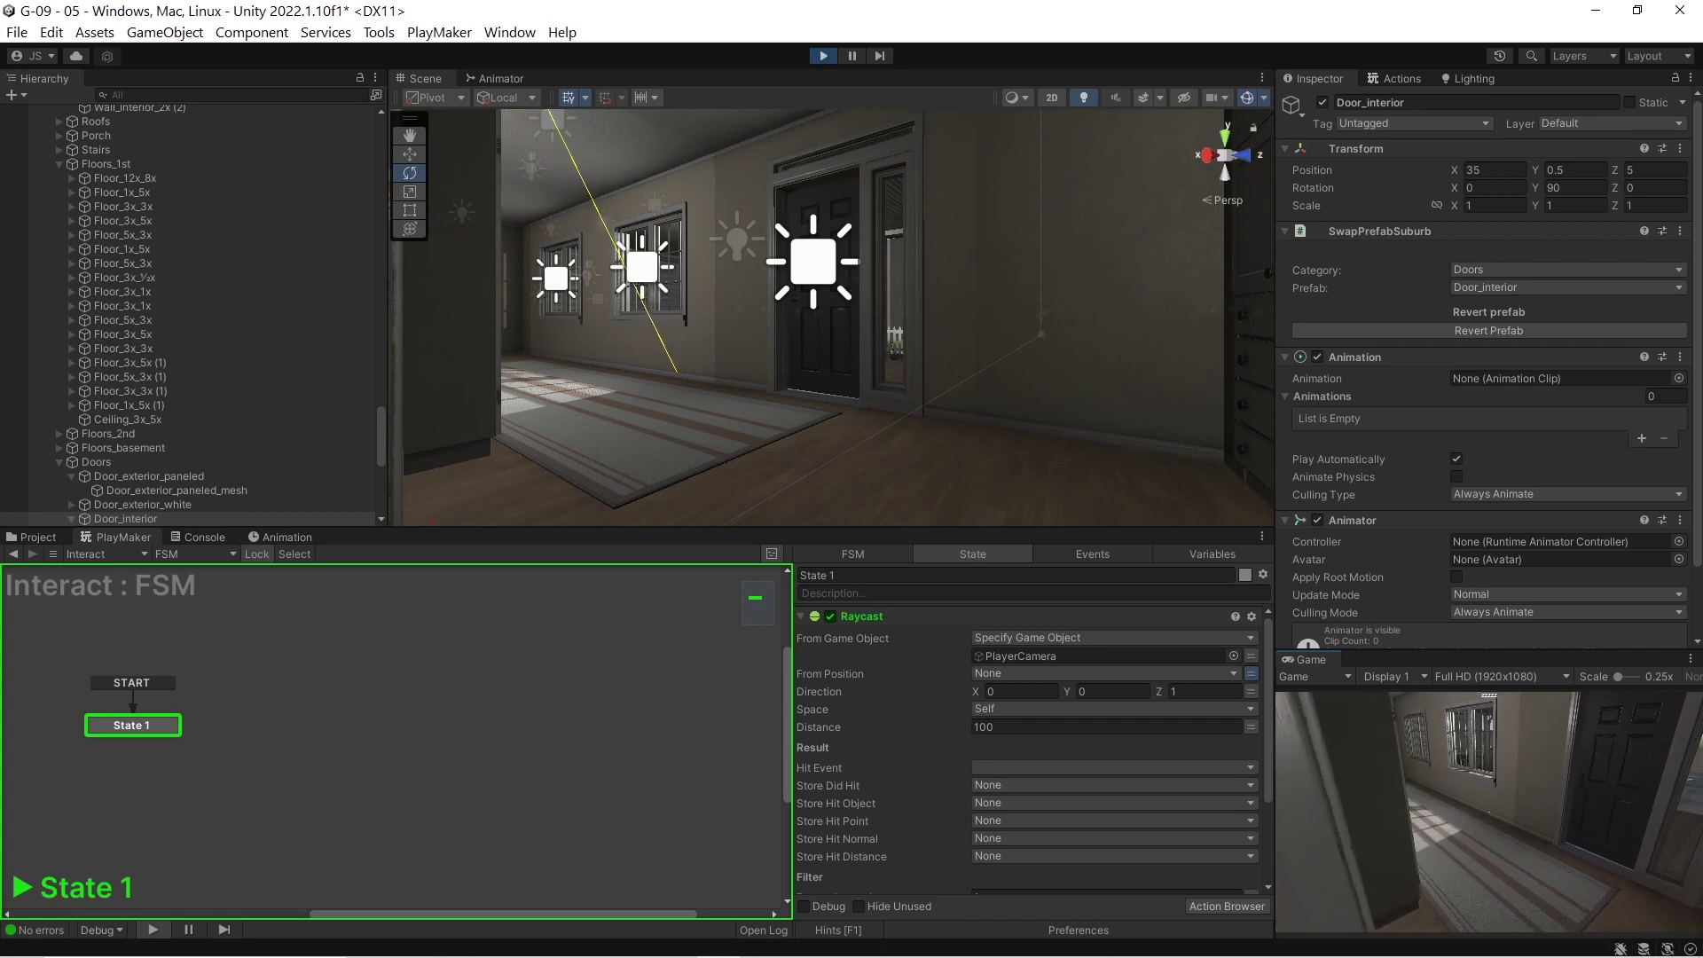
key(w)
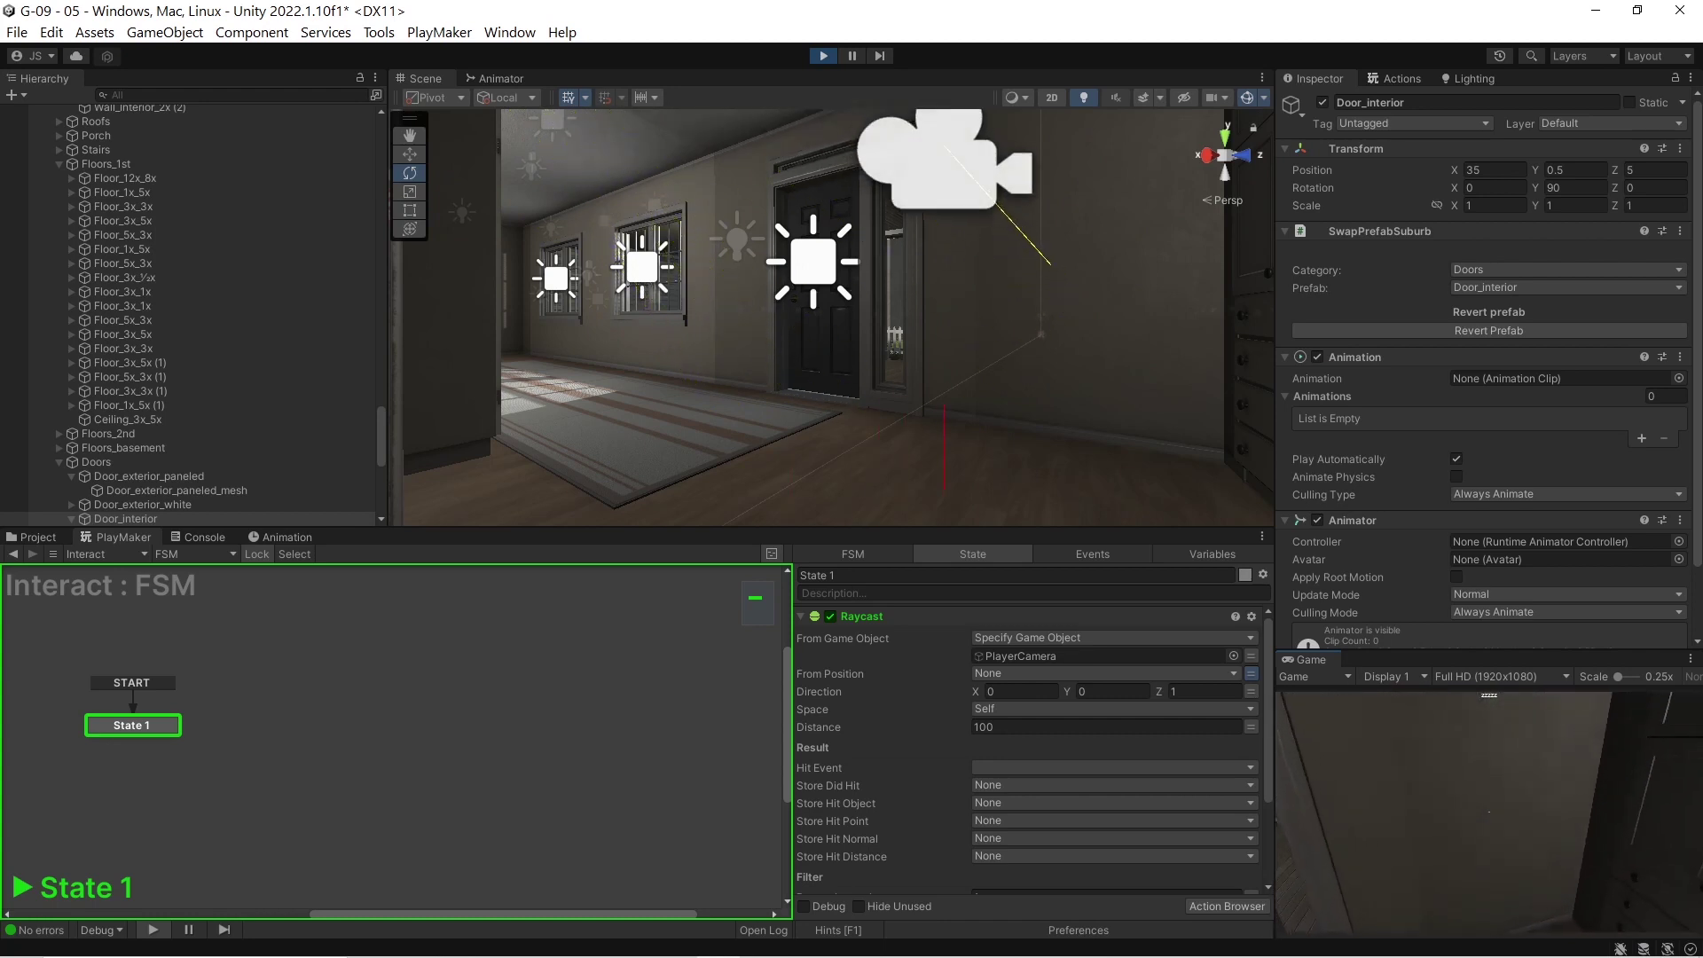
key(a)
key(a)
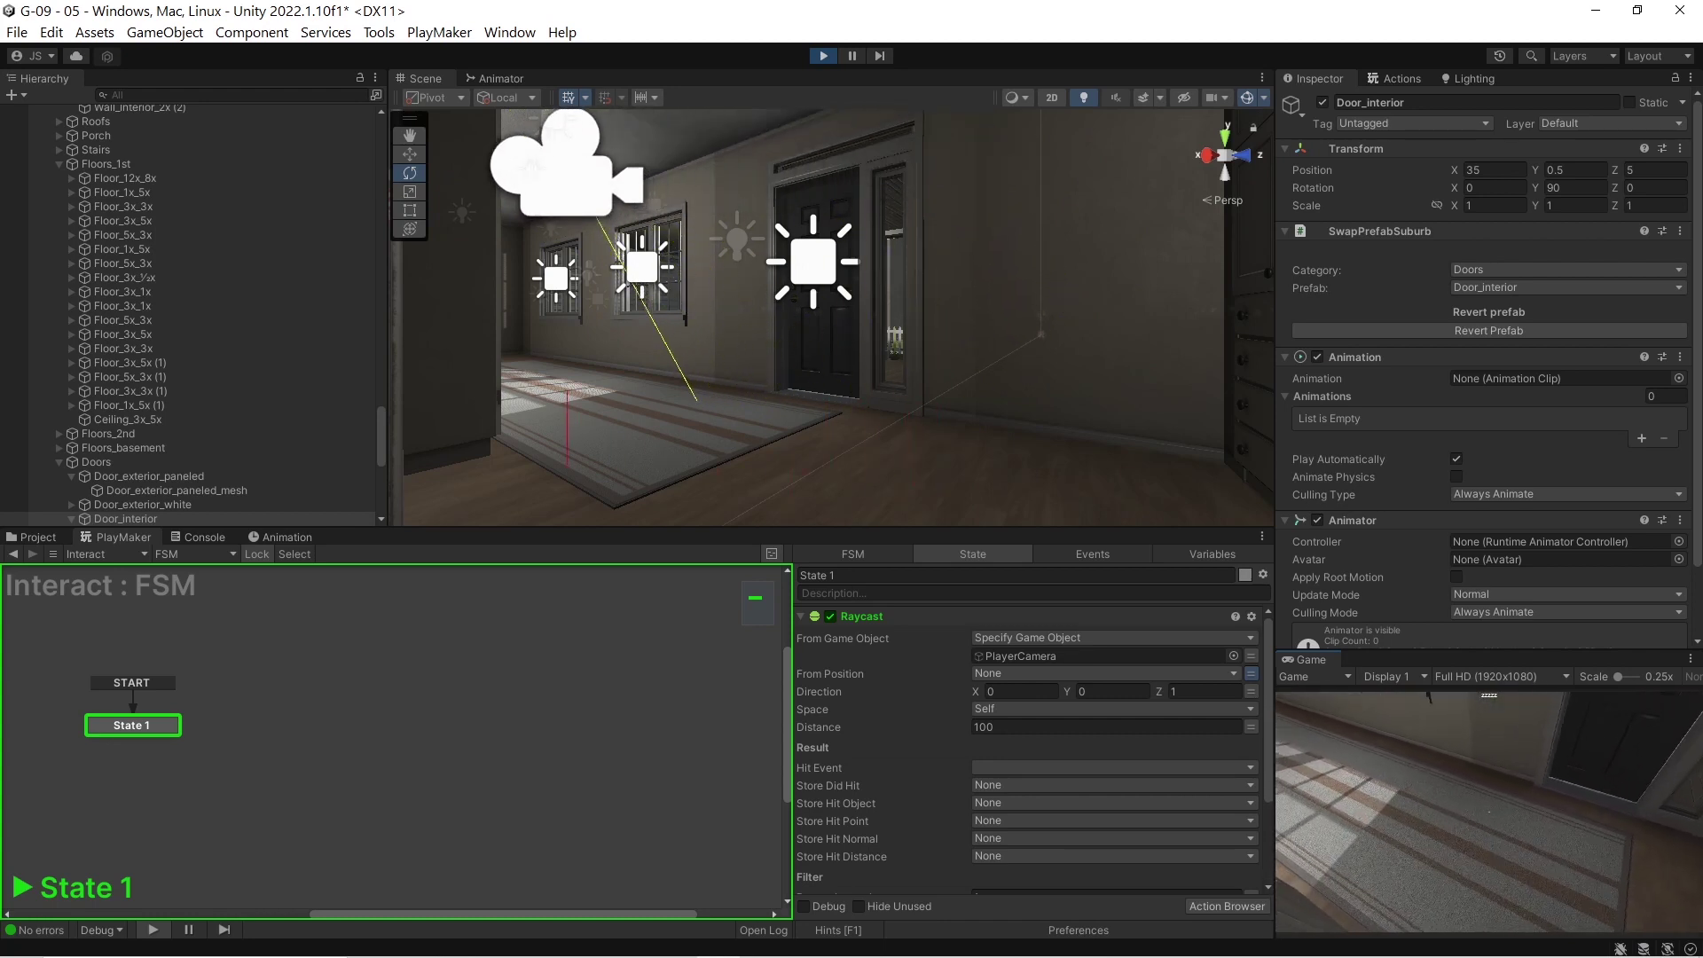
key(w)
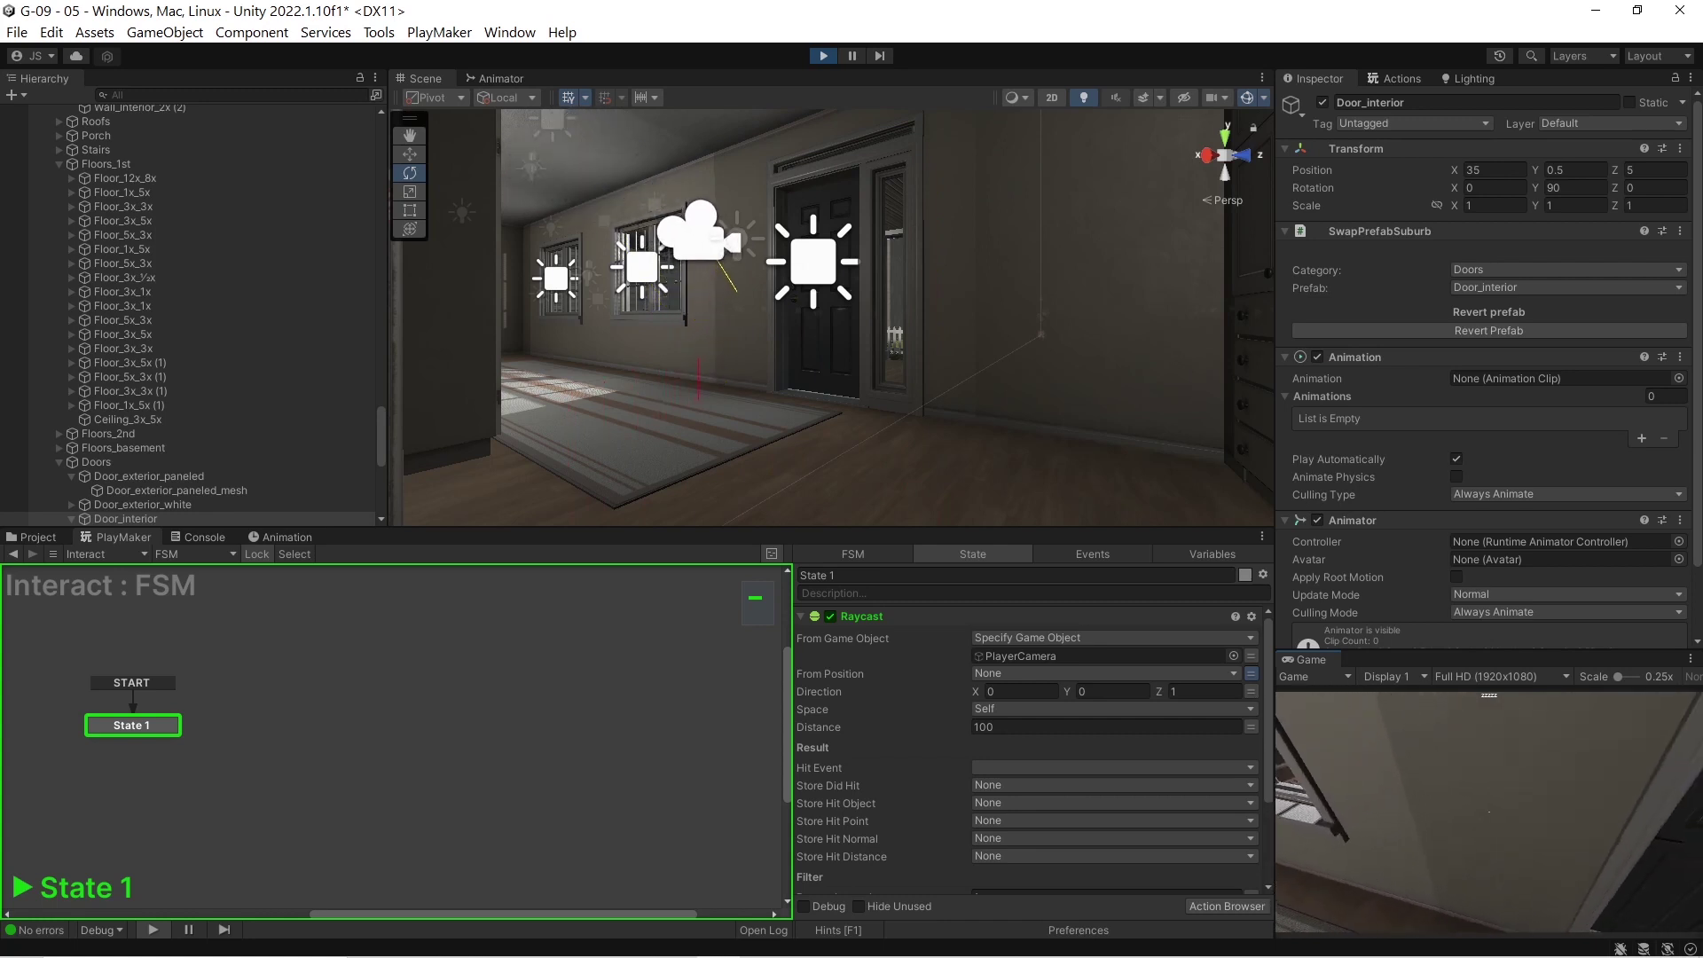
key(s)
key(w)
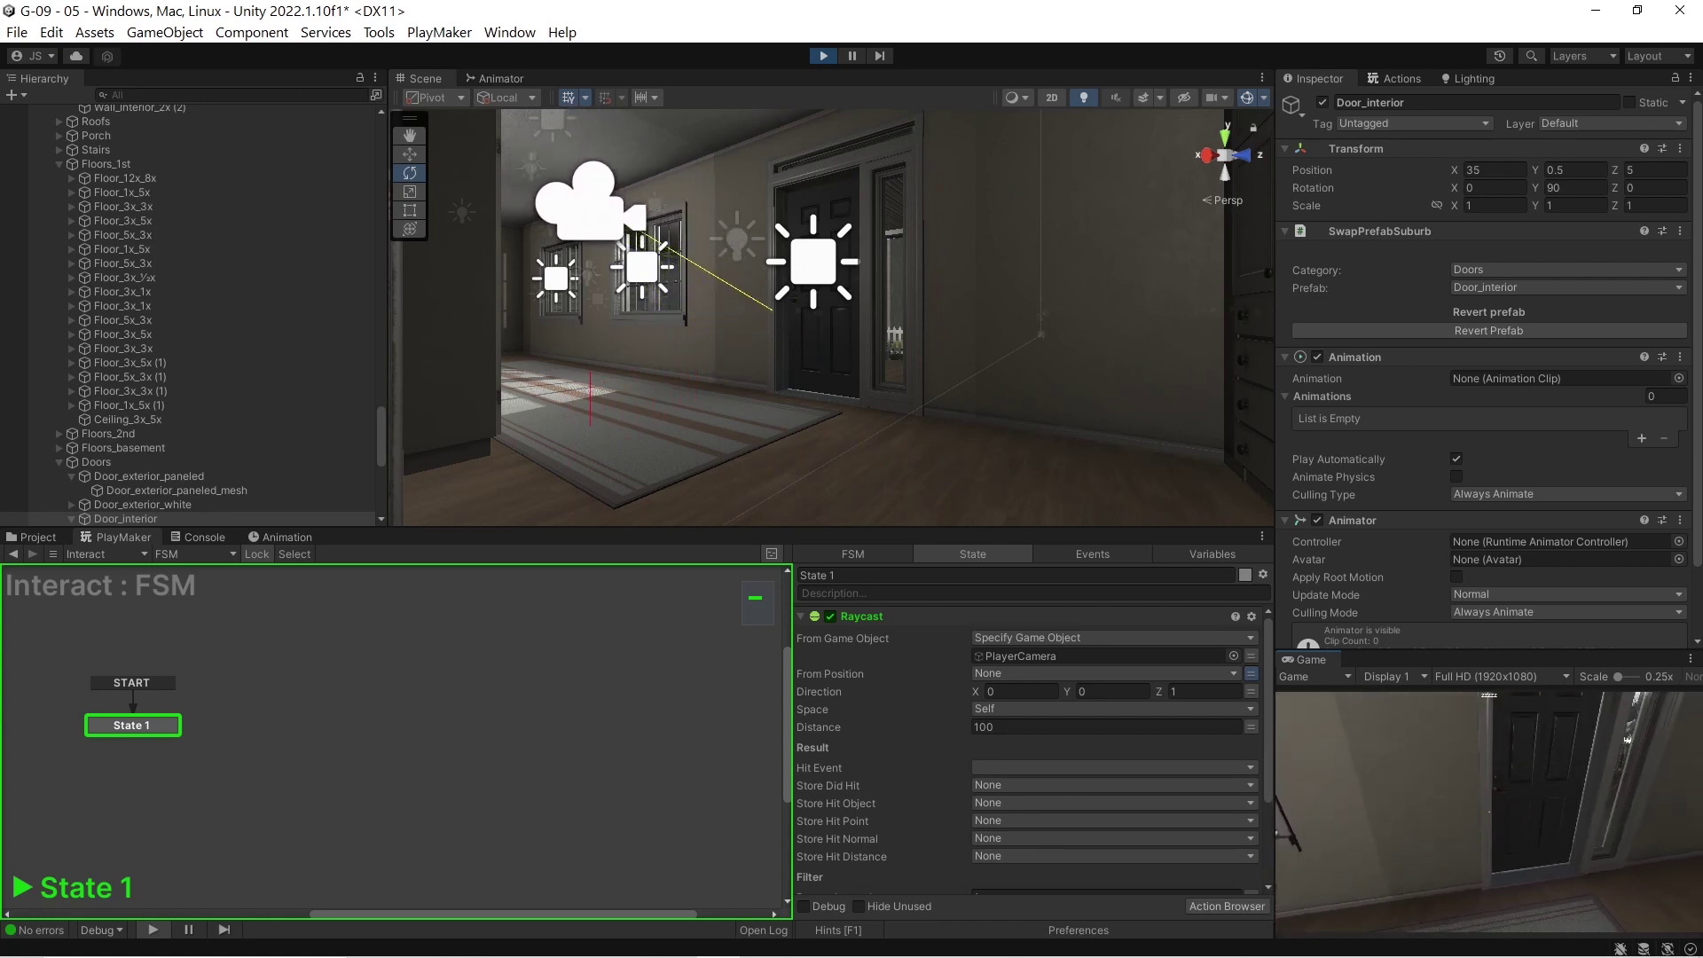
key(d)
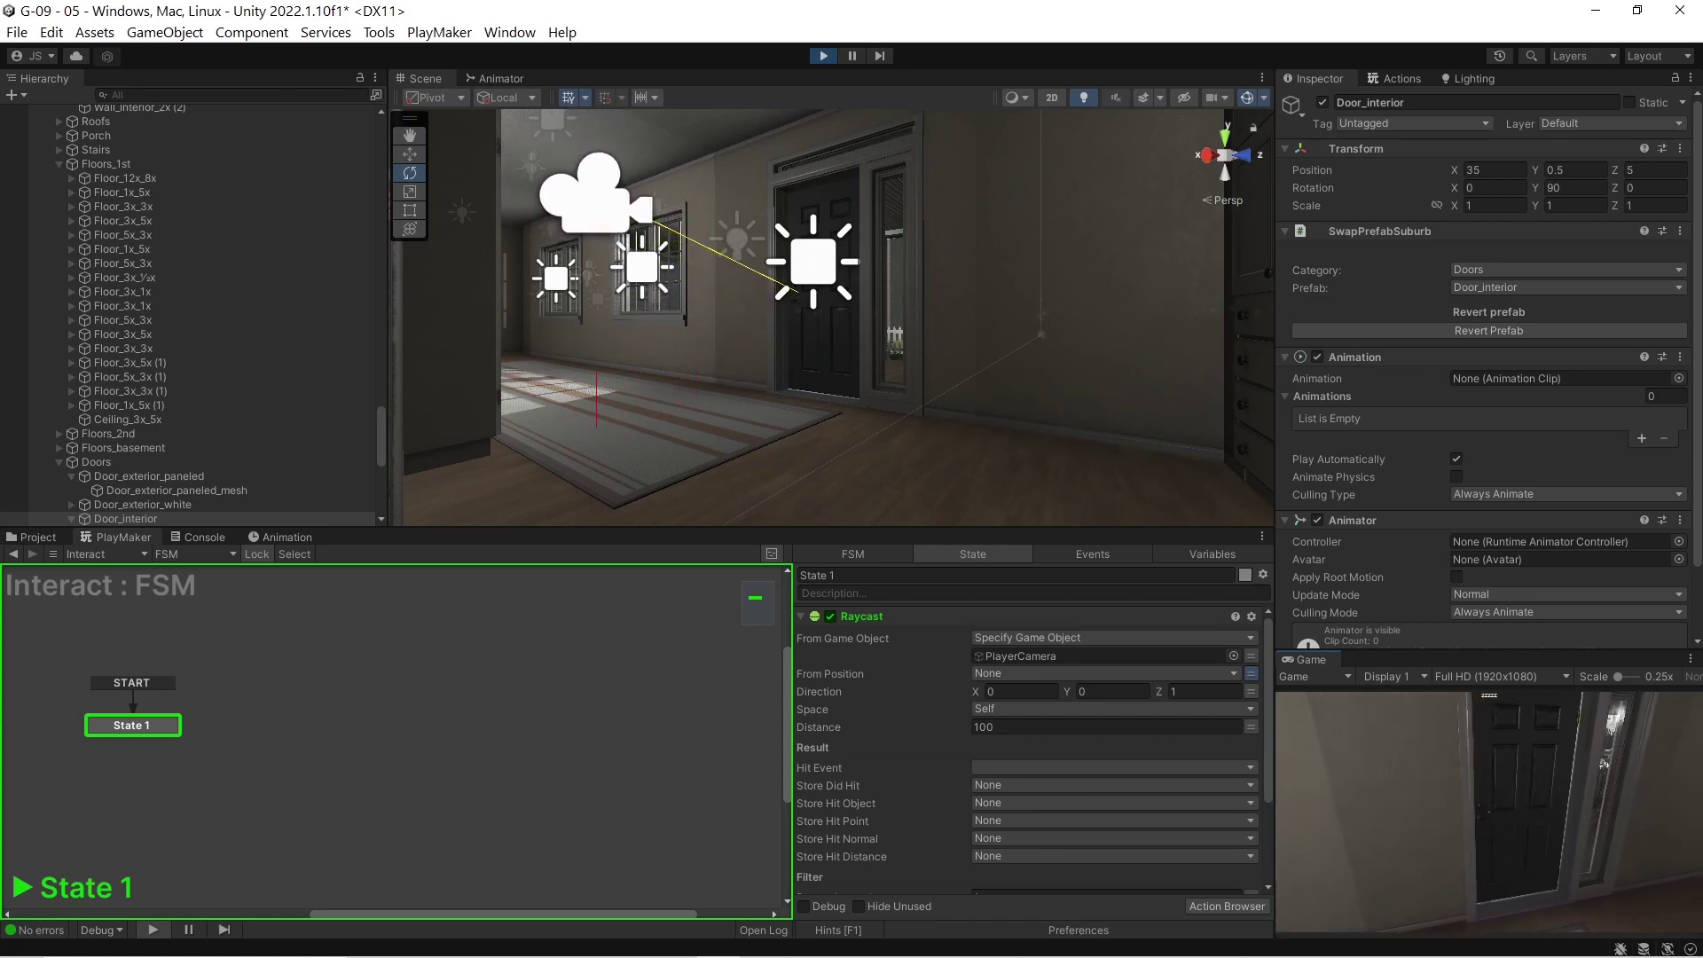
key(s)
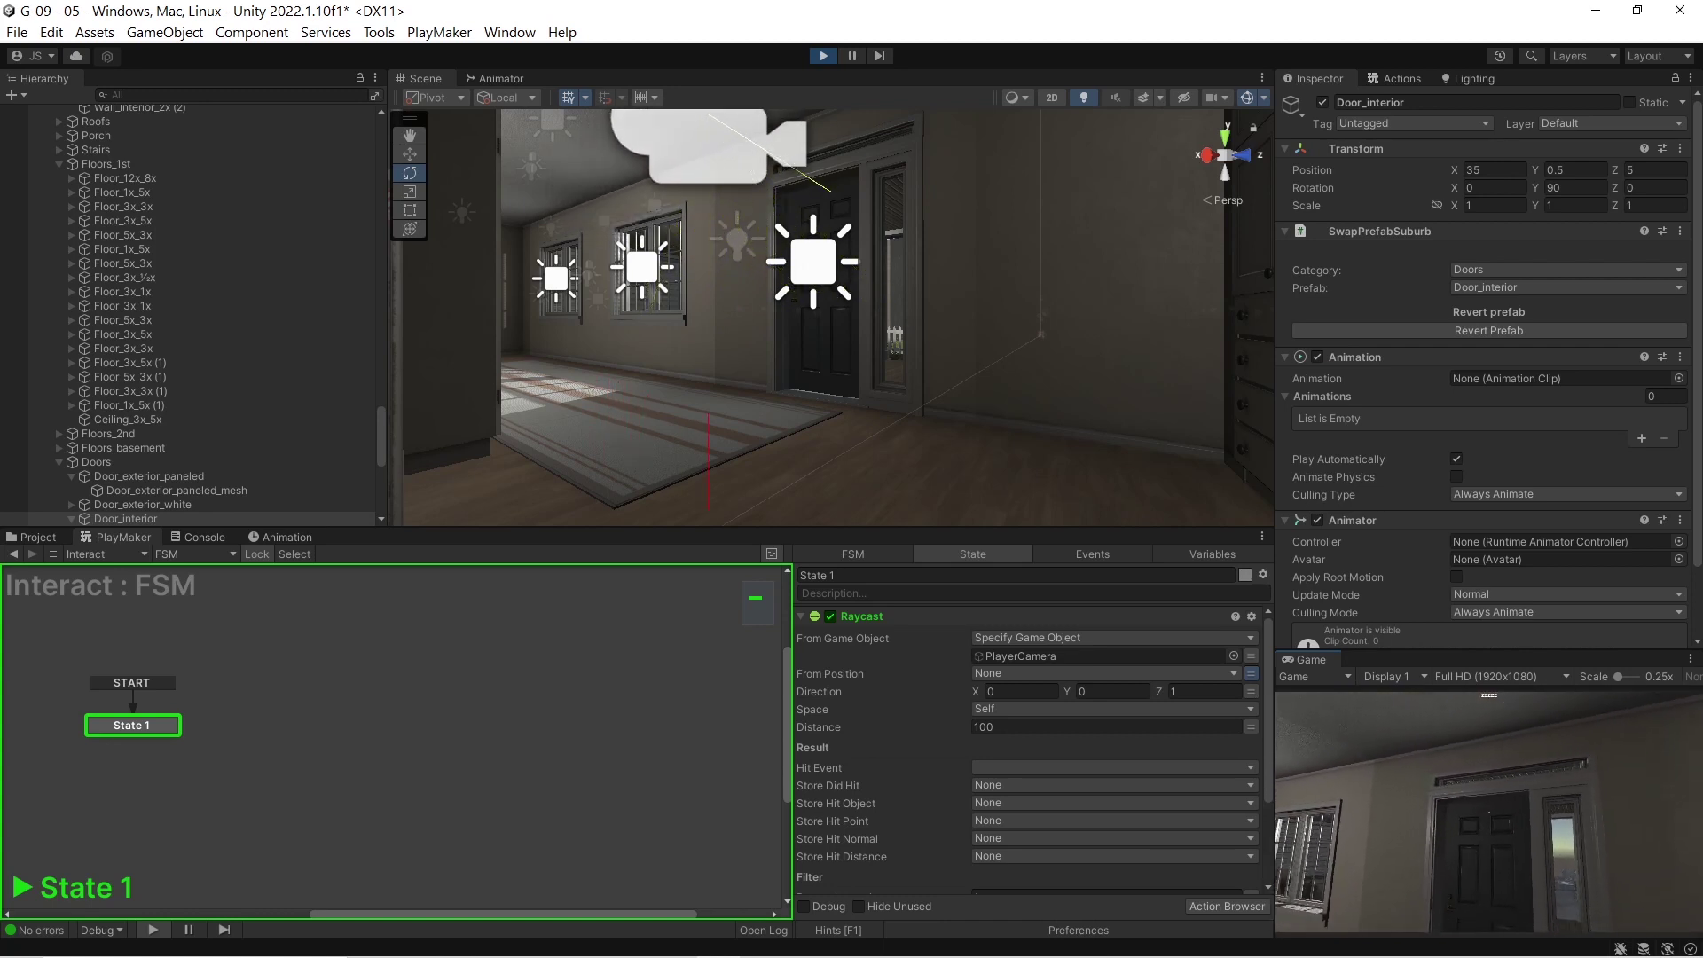
key(Escape)
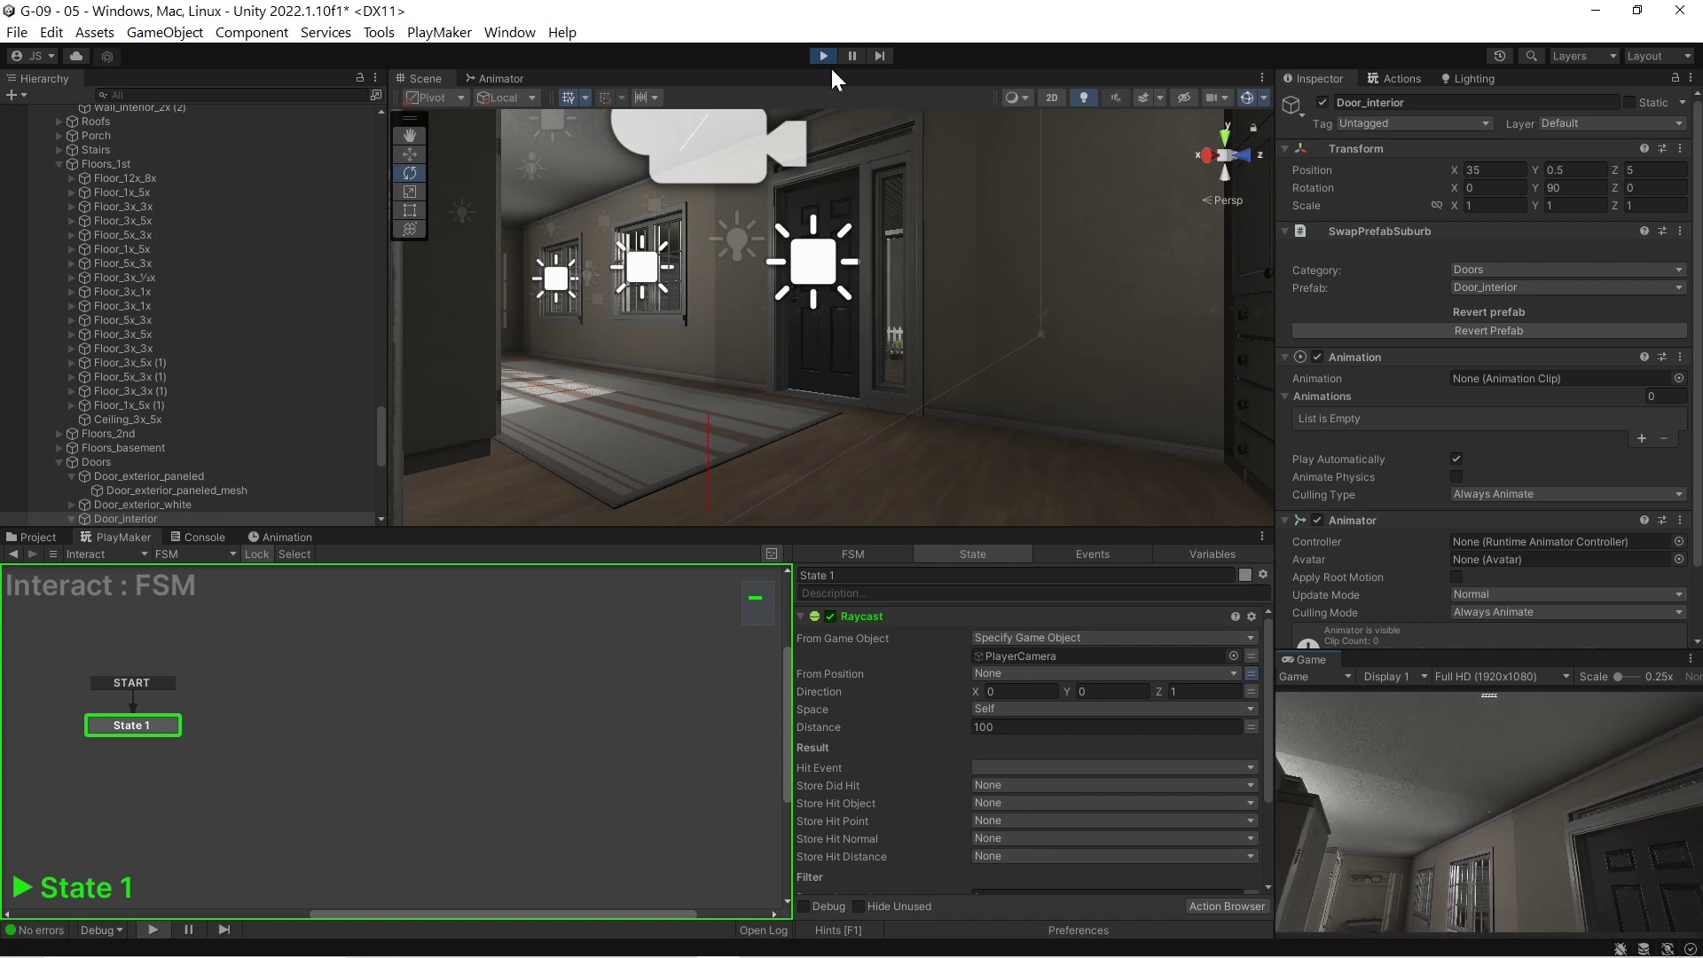
click(823, 55)
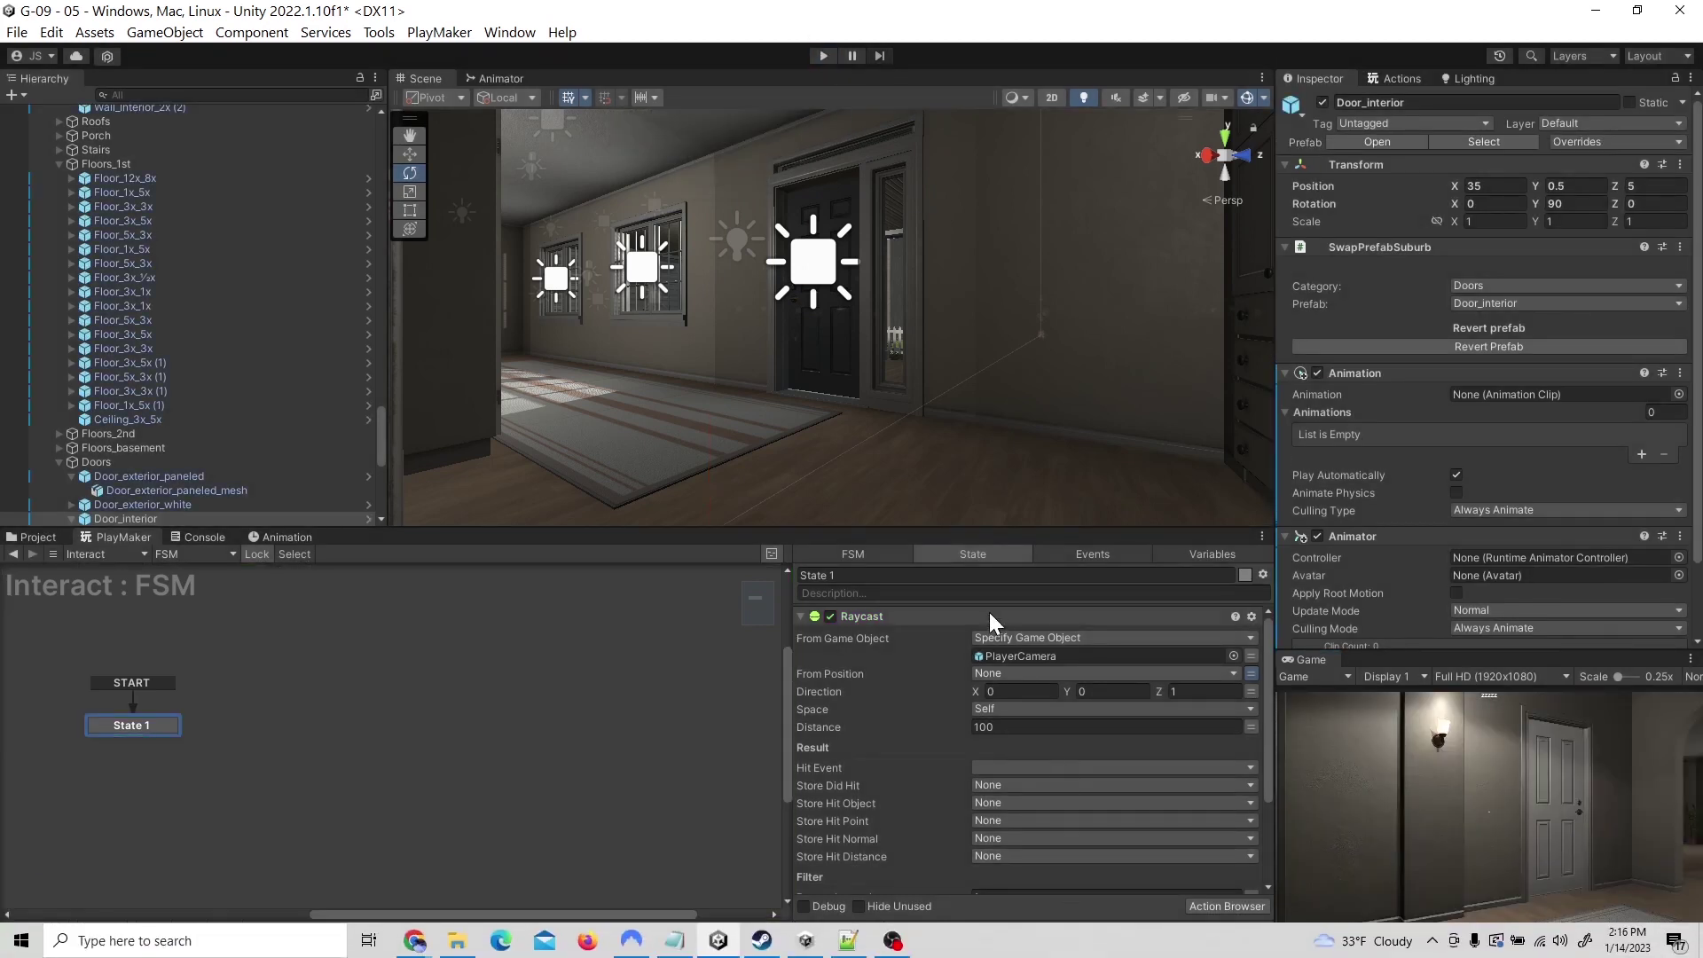
Step: Add a Get Mouse Button Down action to State 1 below the Raycast action
scroll(1002, 625, down, 3)
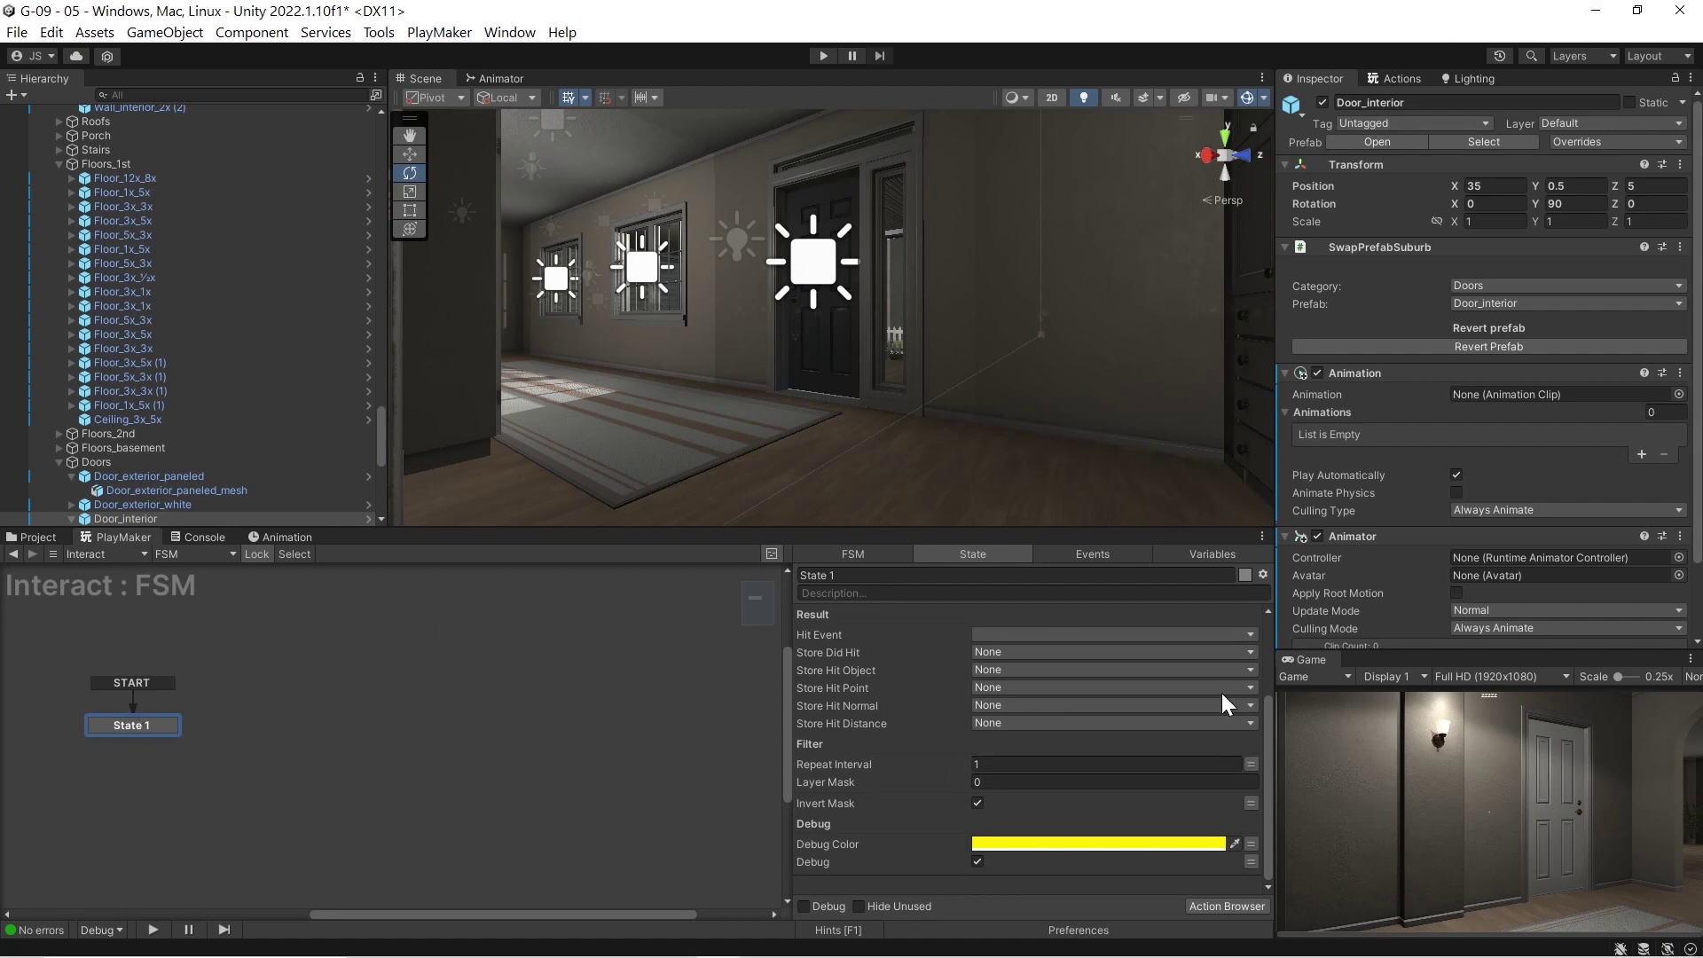
scroll(1079, 685, up, 3)
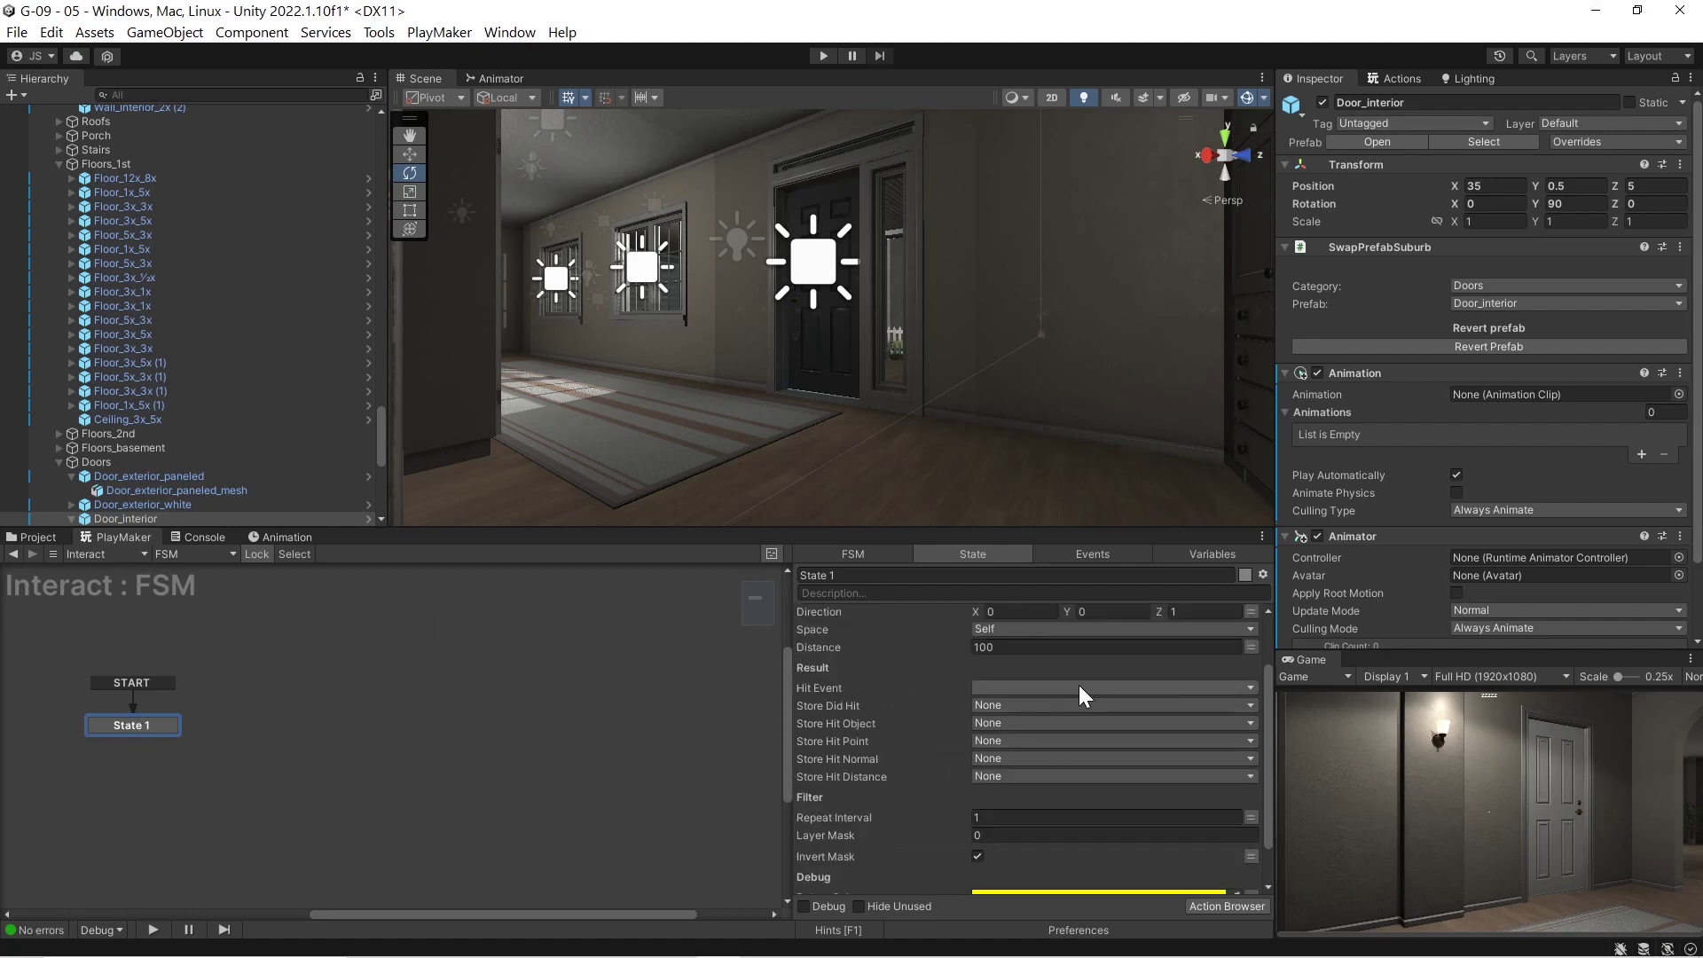
click(1396, 78)
click(1355, 95)
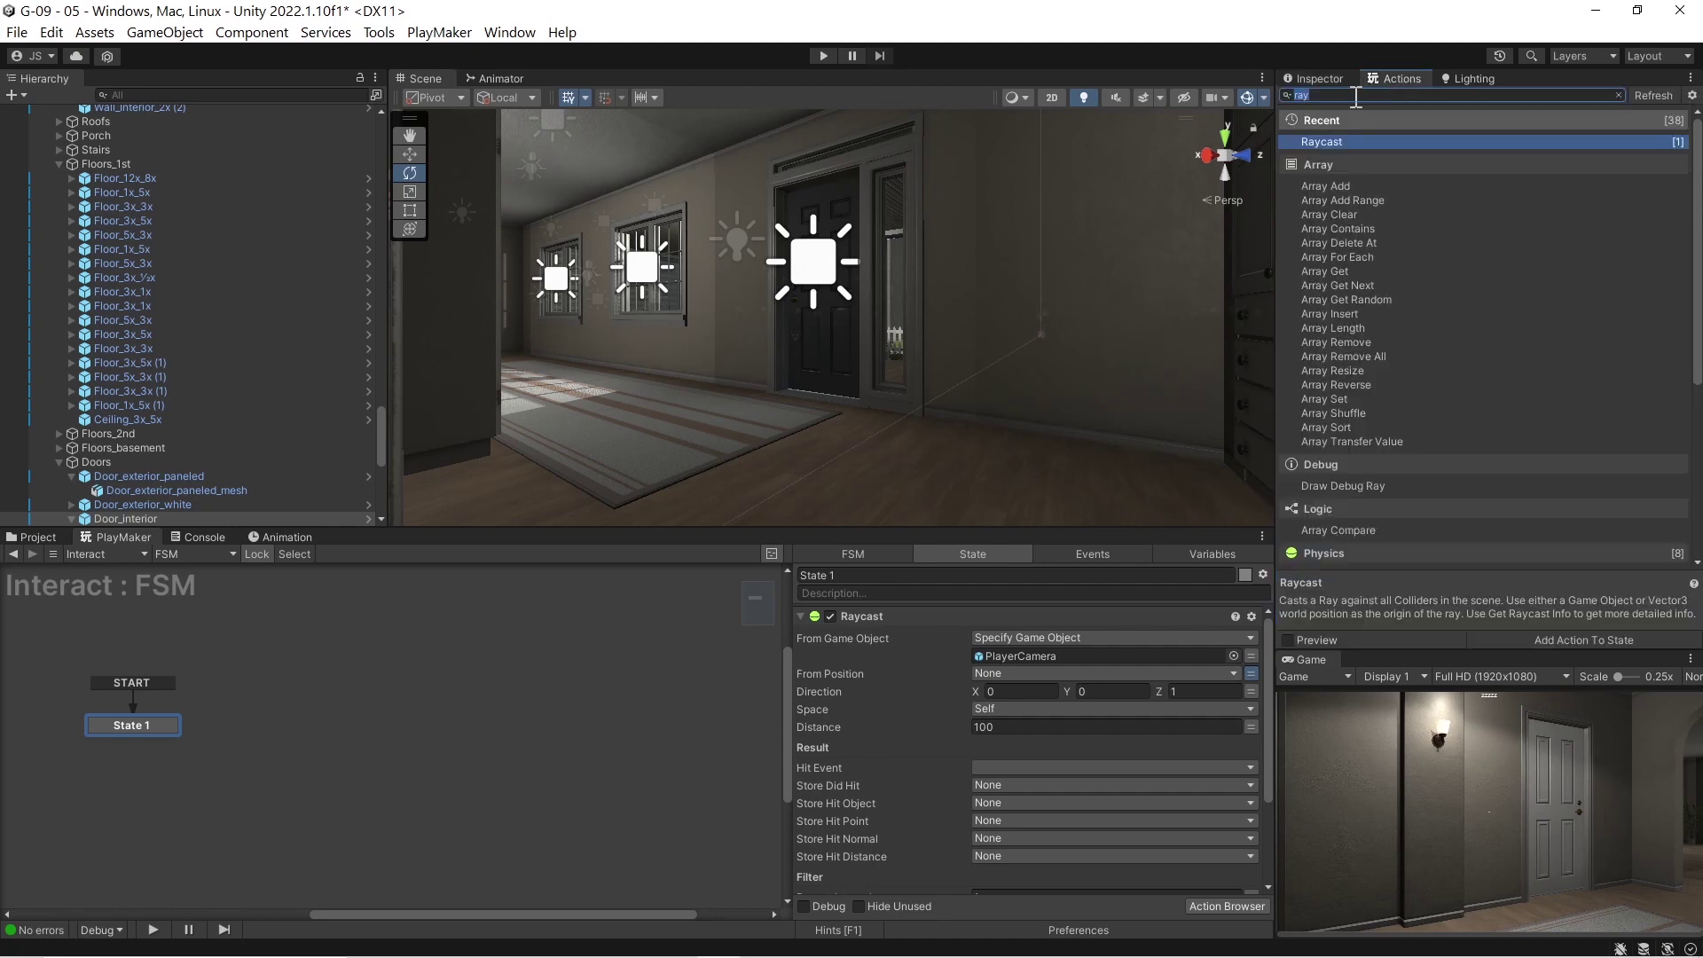
text(ger)
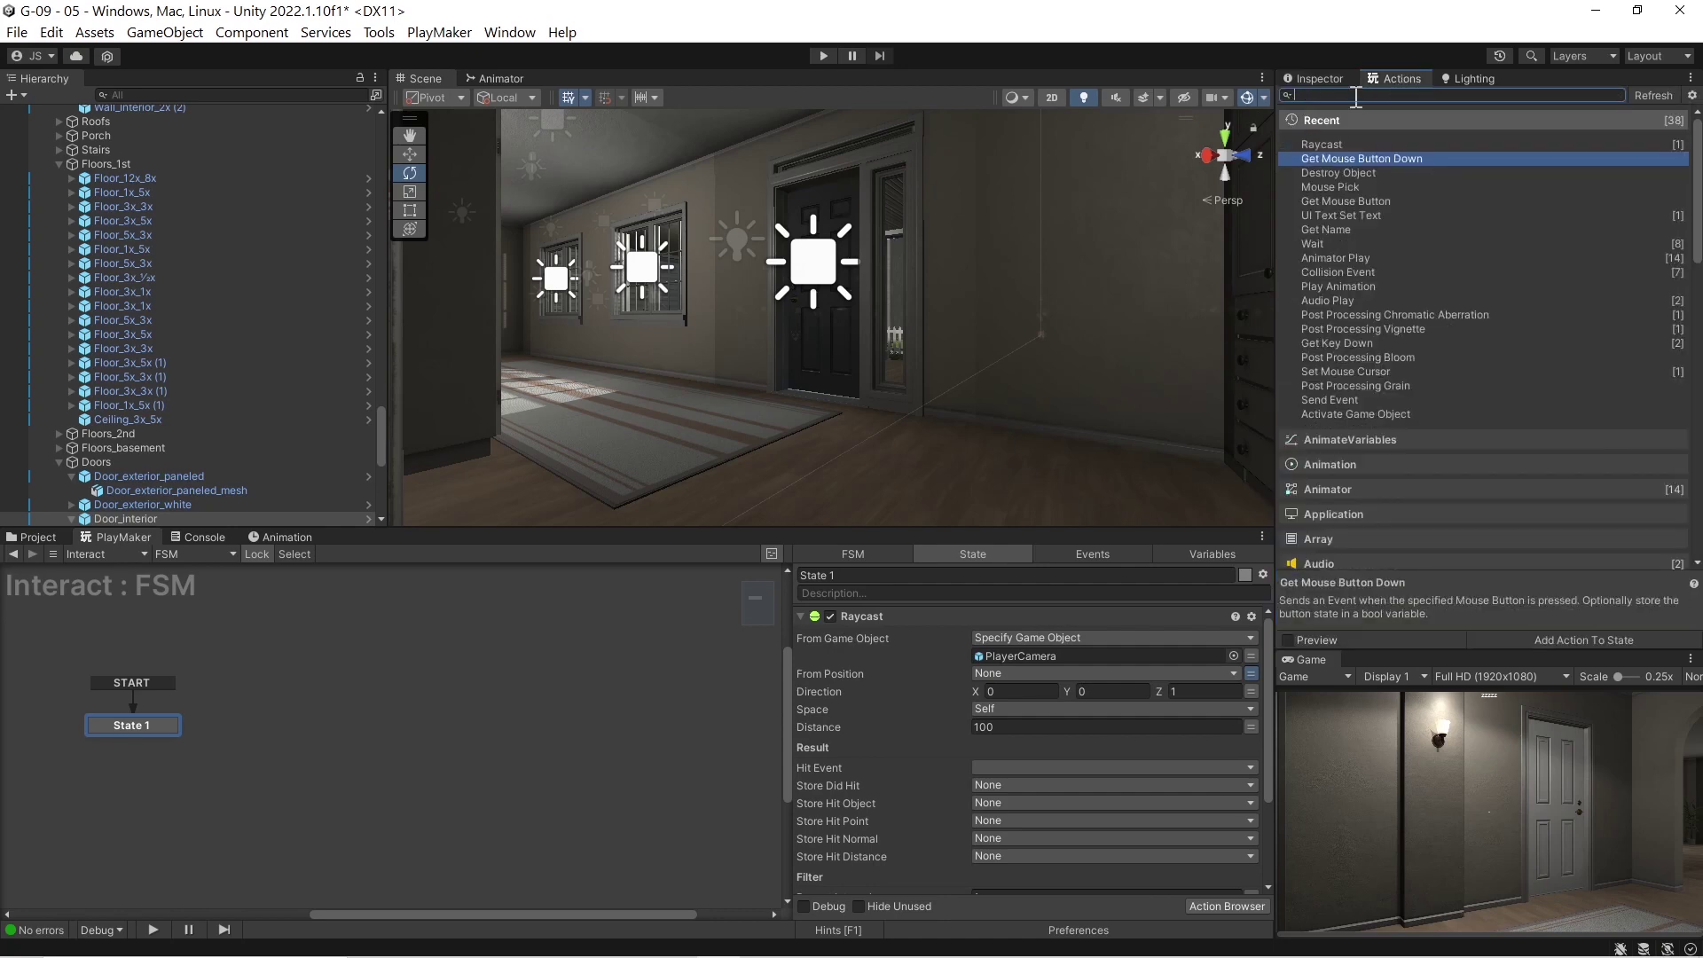
key(BackSpace)
key(BackSpace)
key(BackSpace)
text(get)
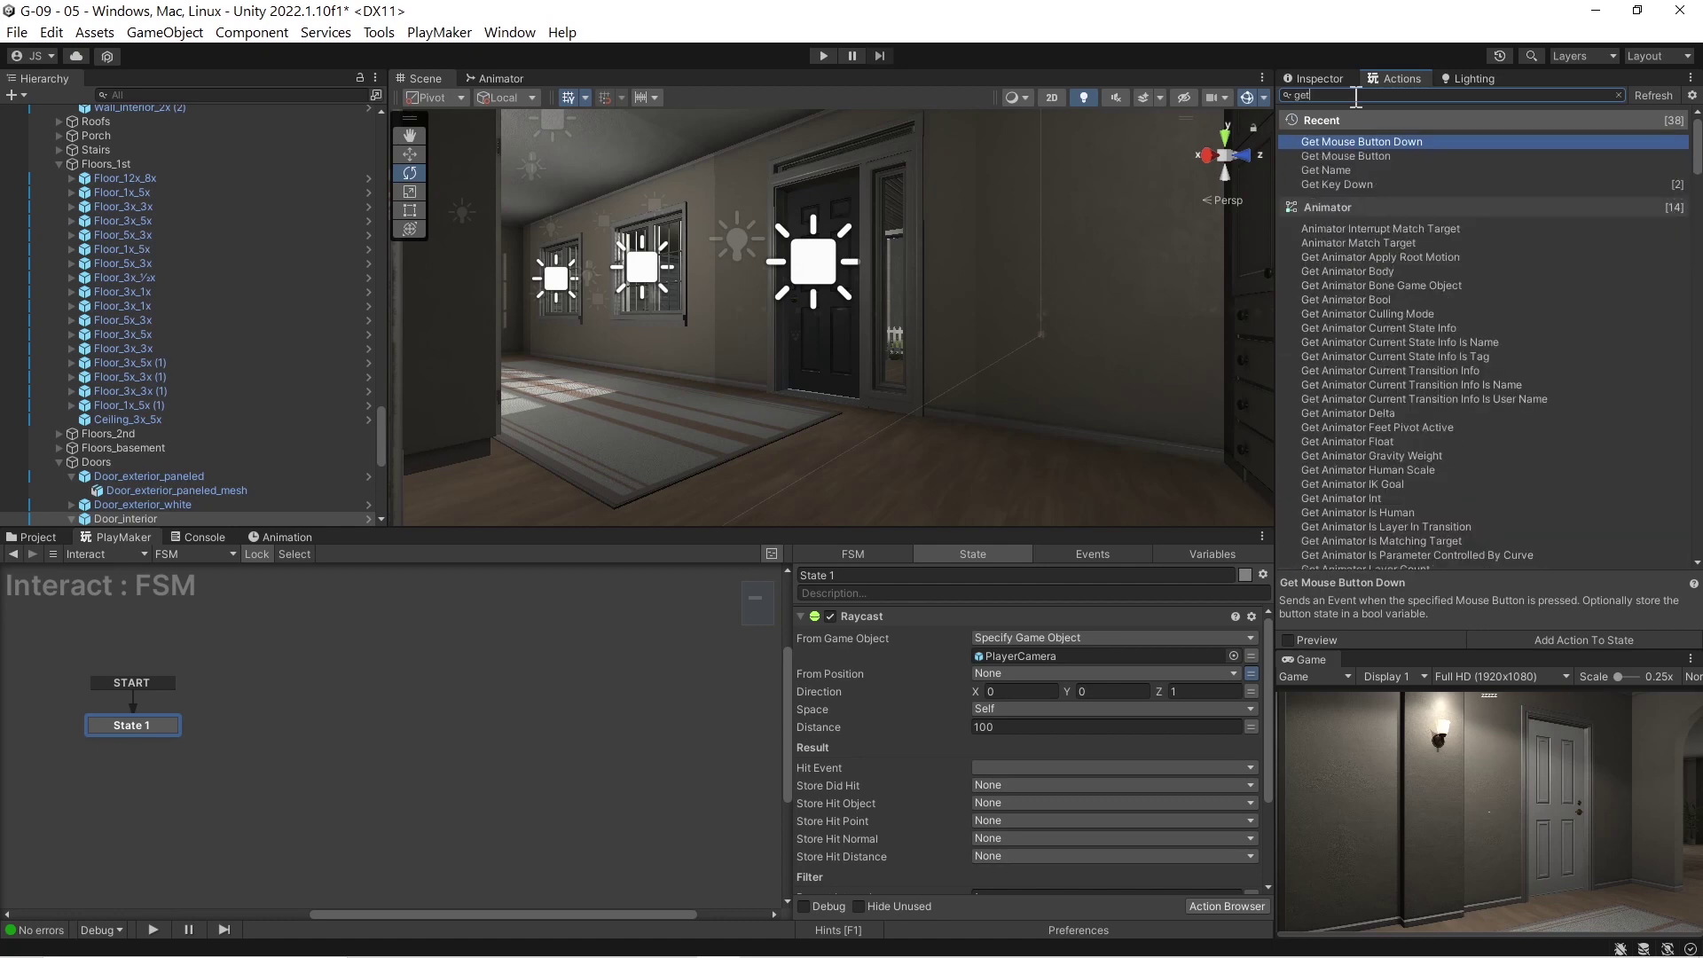
double_click(1403, 145)
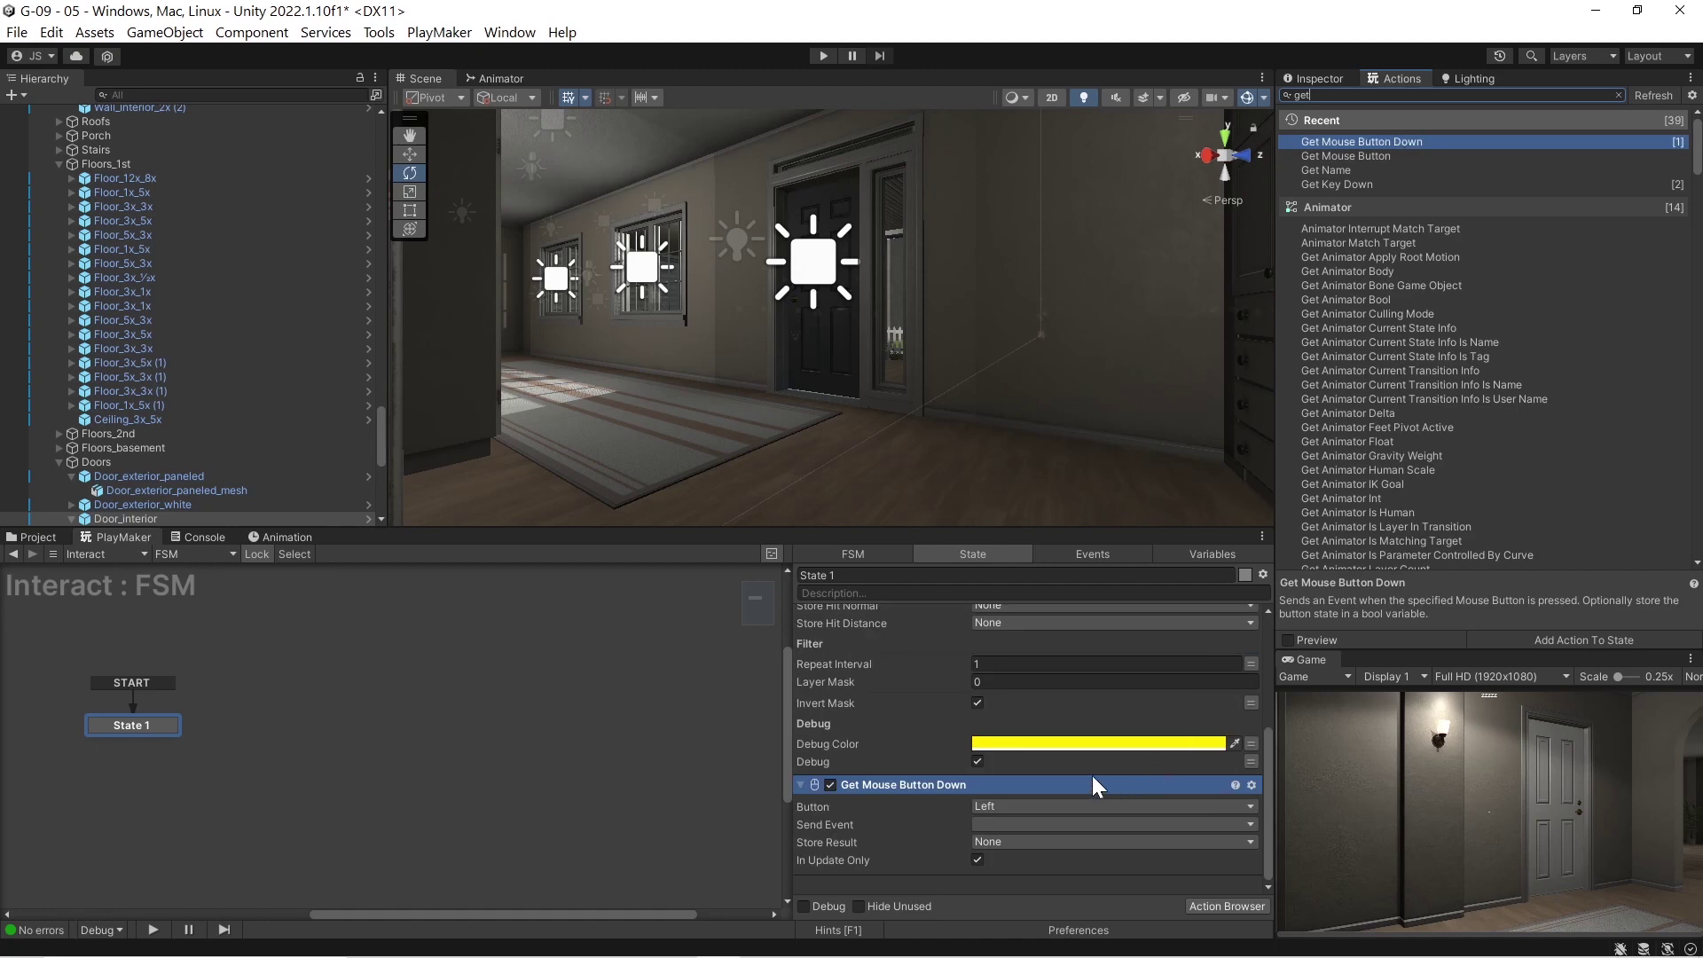
Step: Set Get Mouse Button Down to send the clickedYo event, add that transition to State 1, and link it to a new State 2
click(1039, 822)
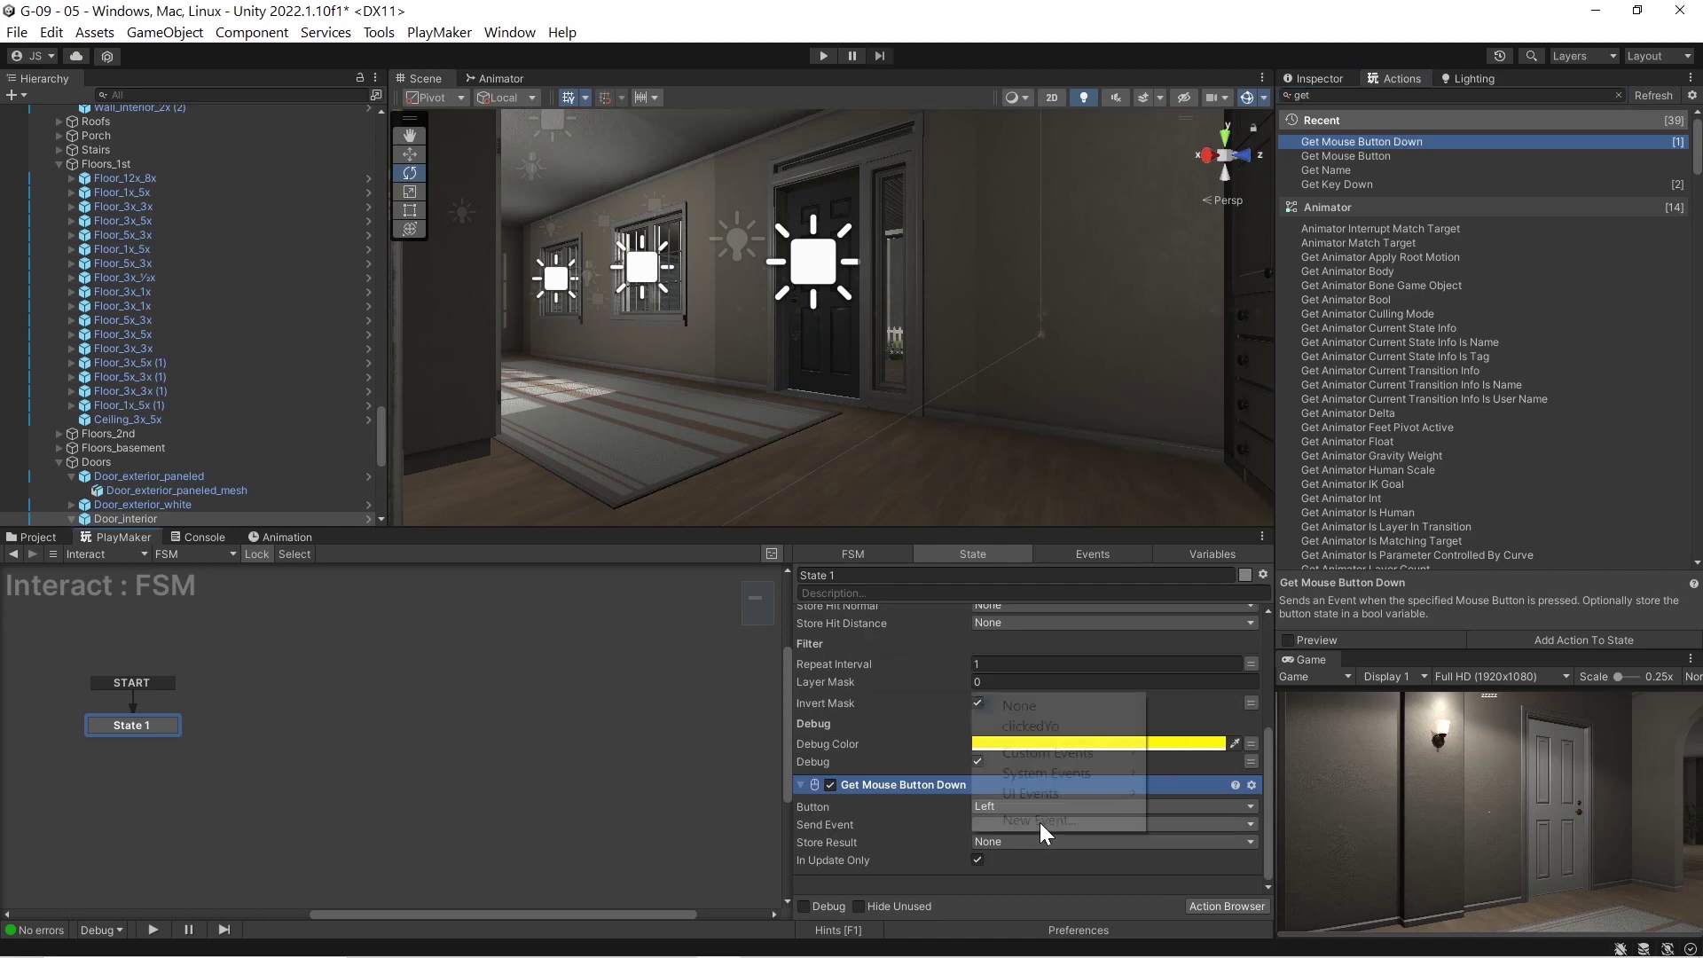
click(1031, 725)
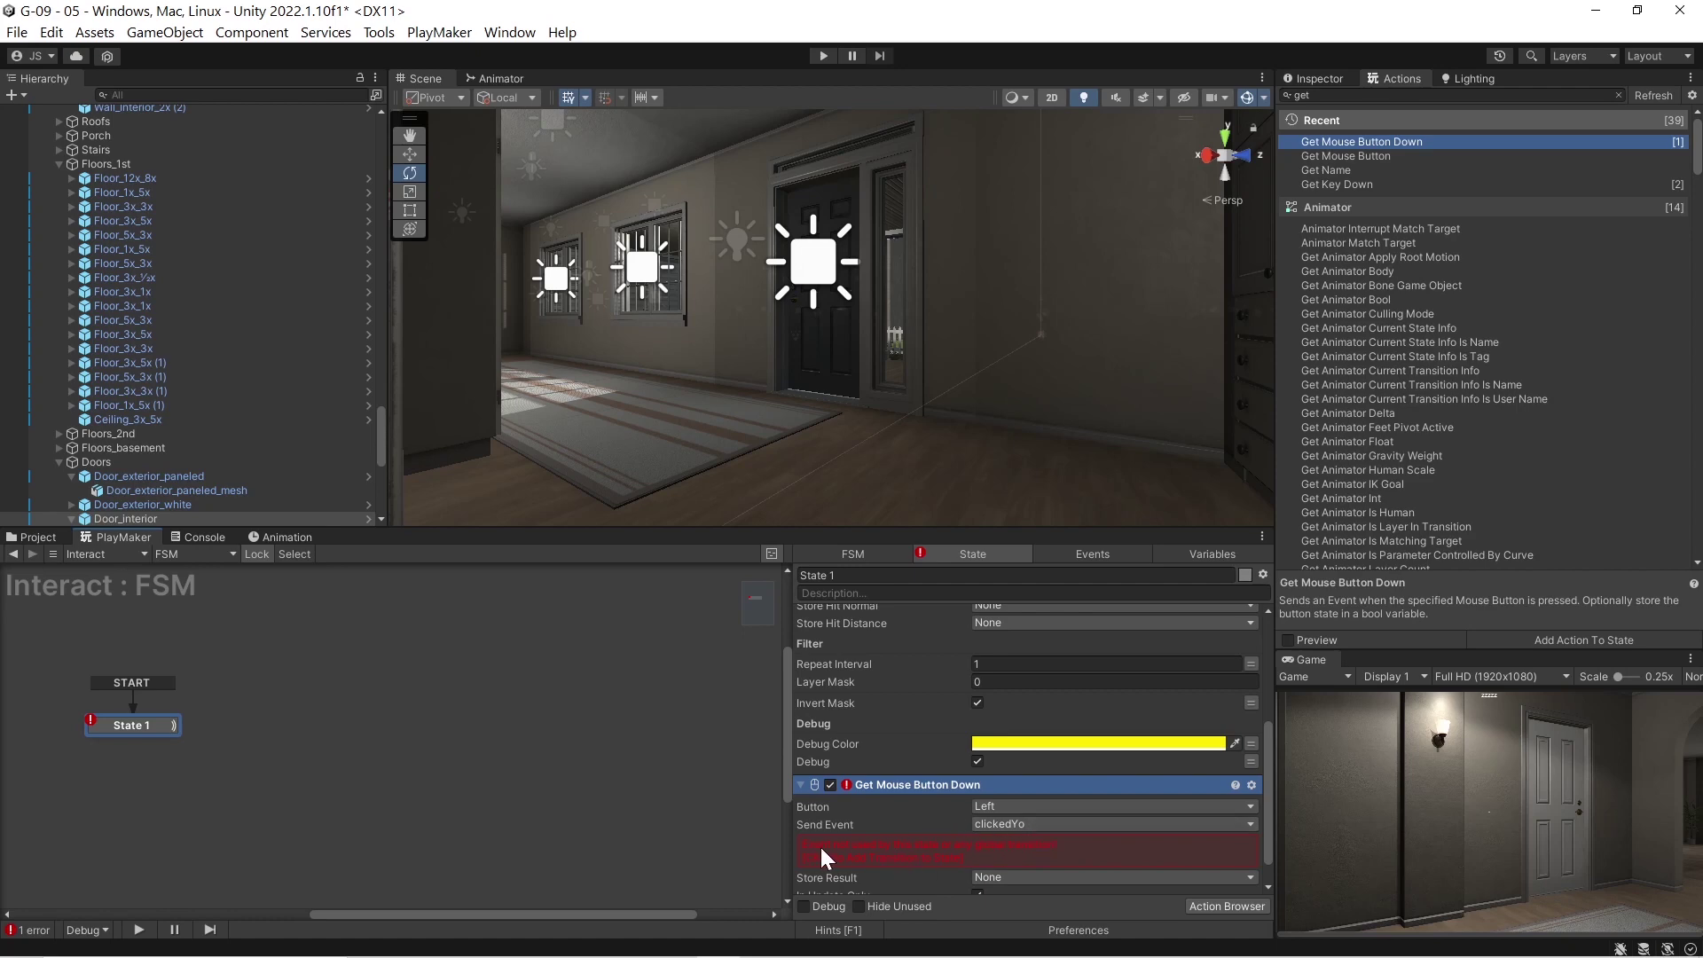
click(923, 841)
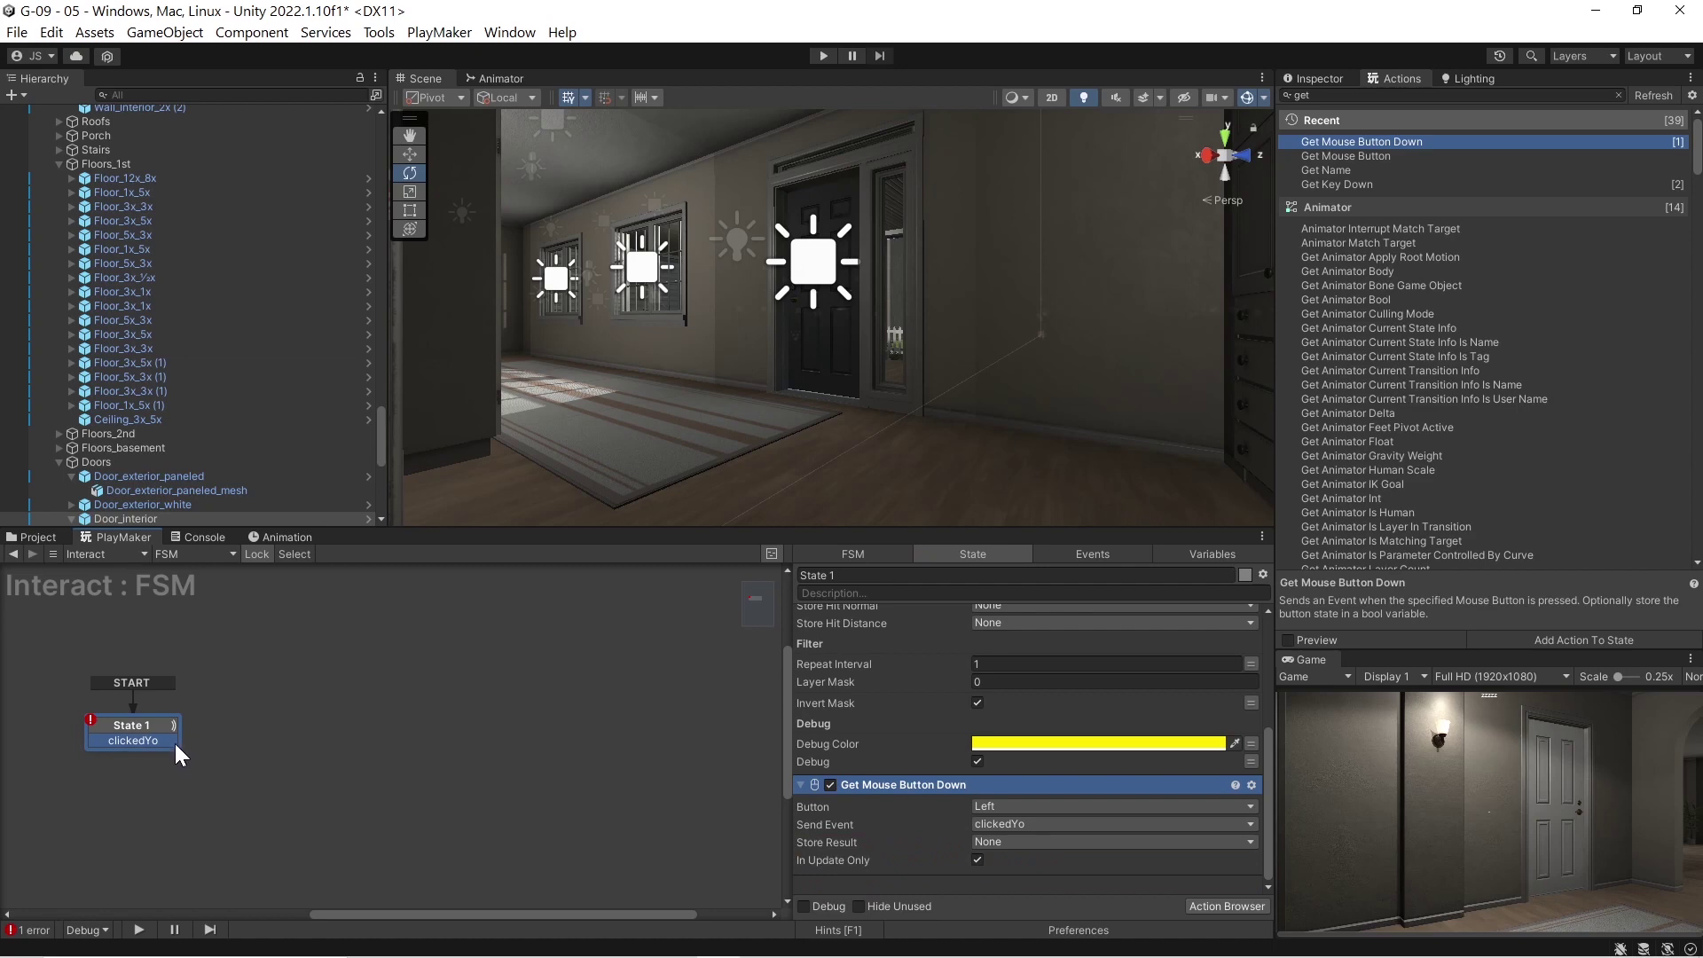
drag(169, 741, 285, 661)
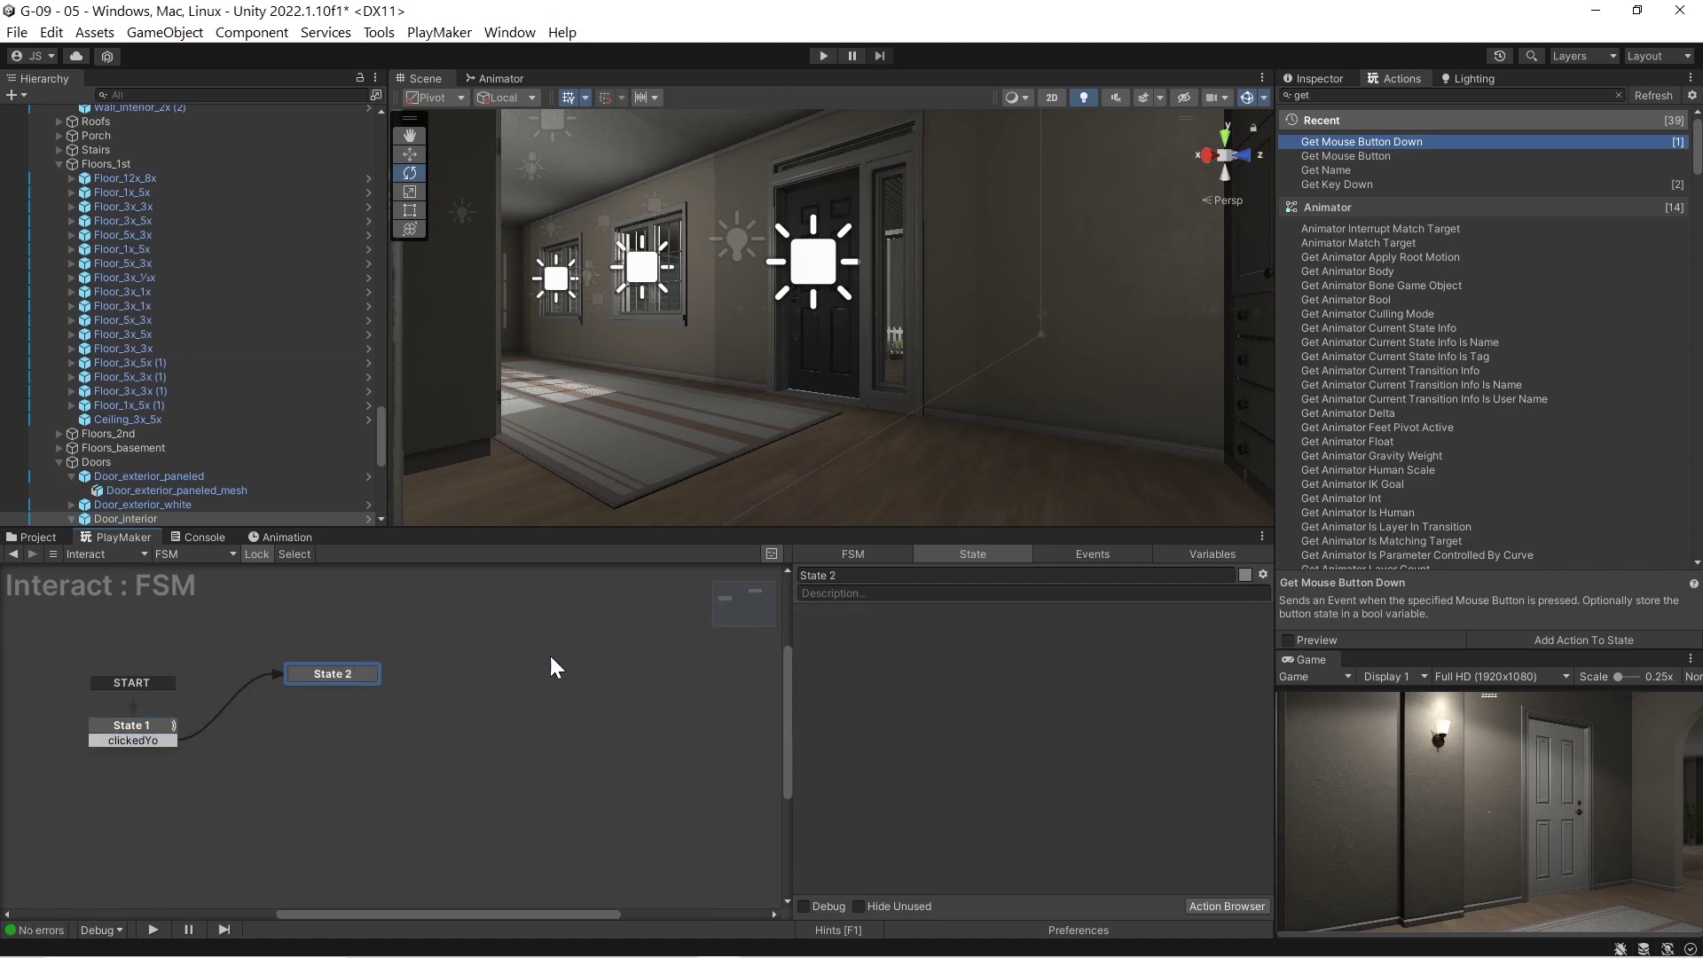
Step: Add a Mouse Pick action to State 2
click(1348, 94)
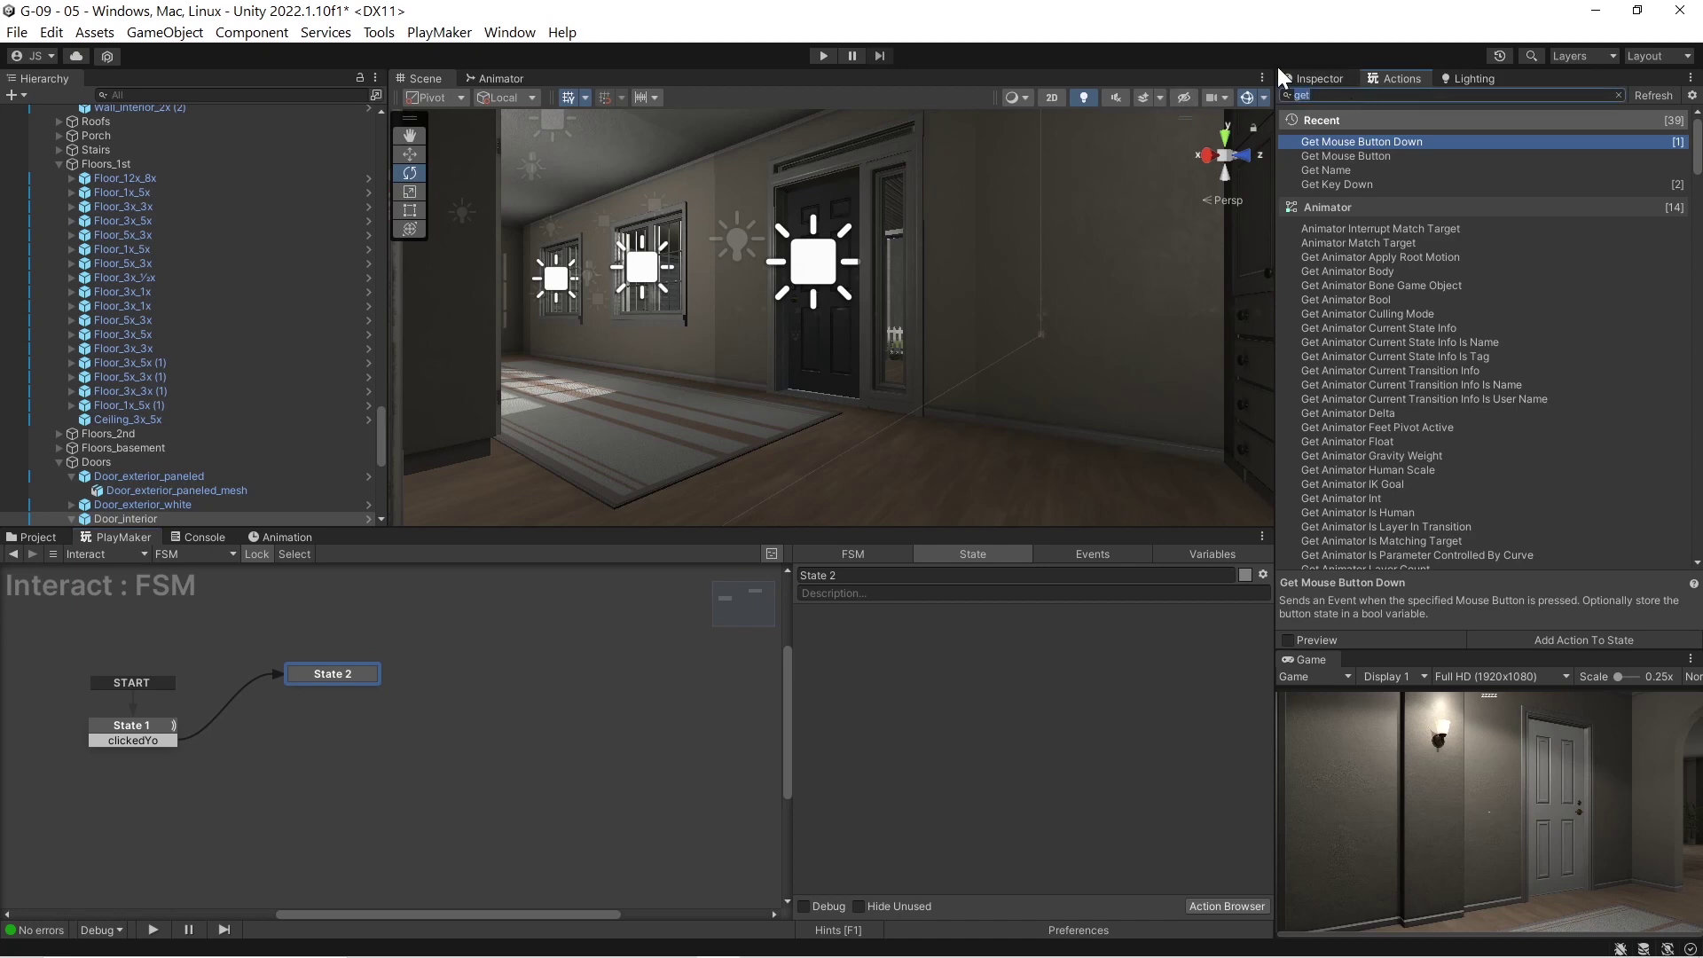
text(mouse)
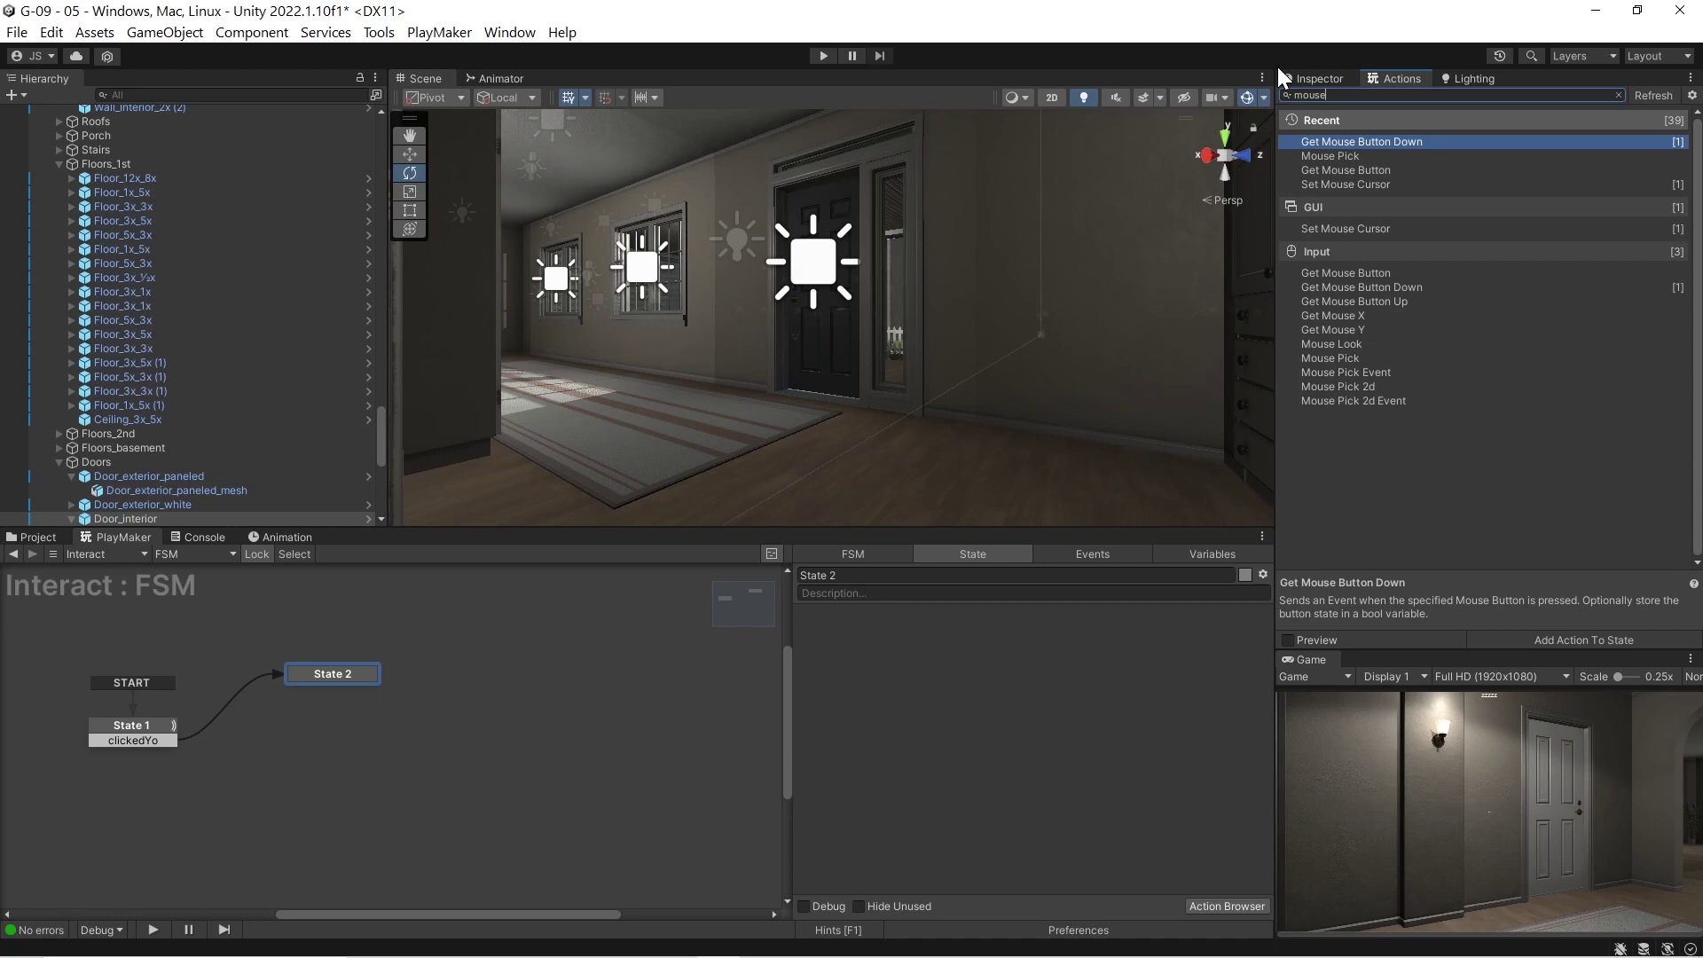
double_click(1336, 158)
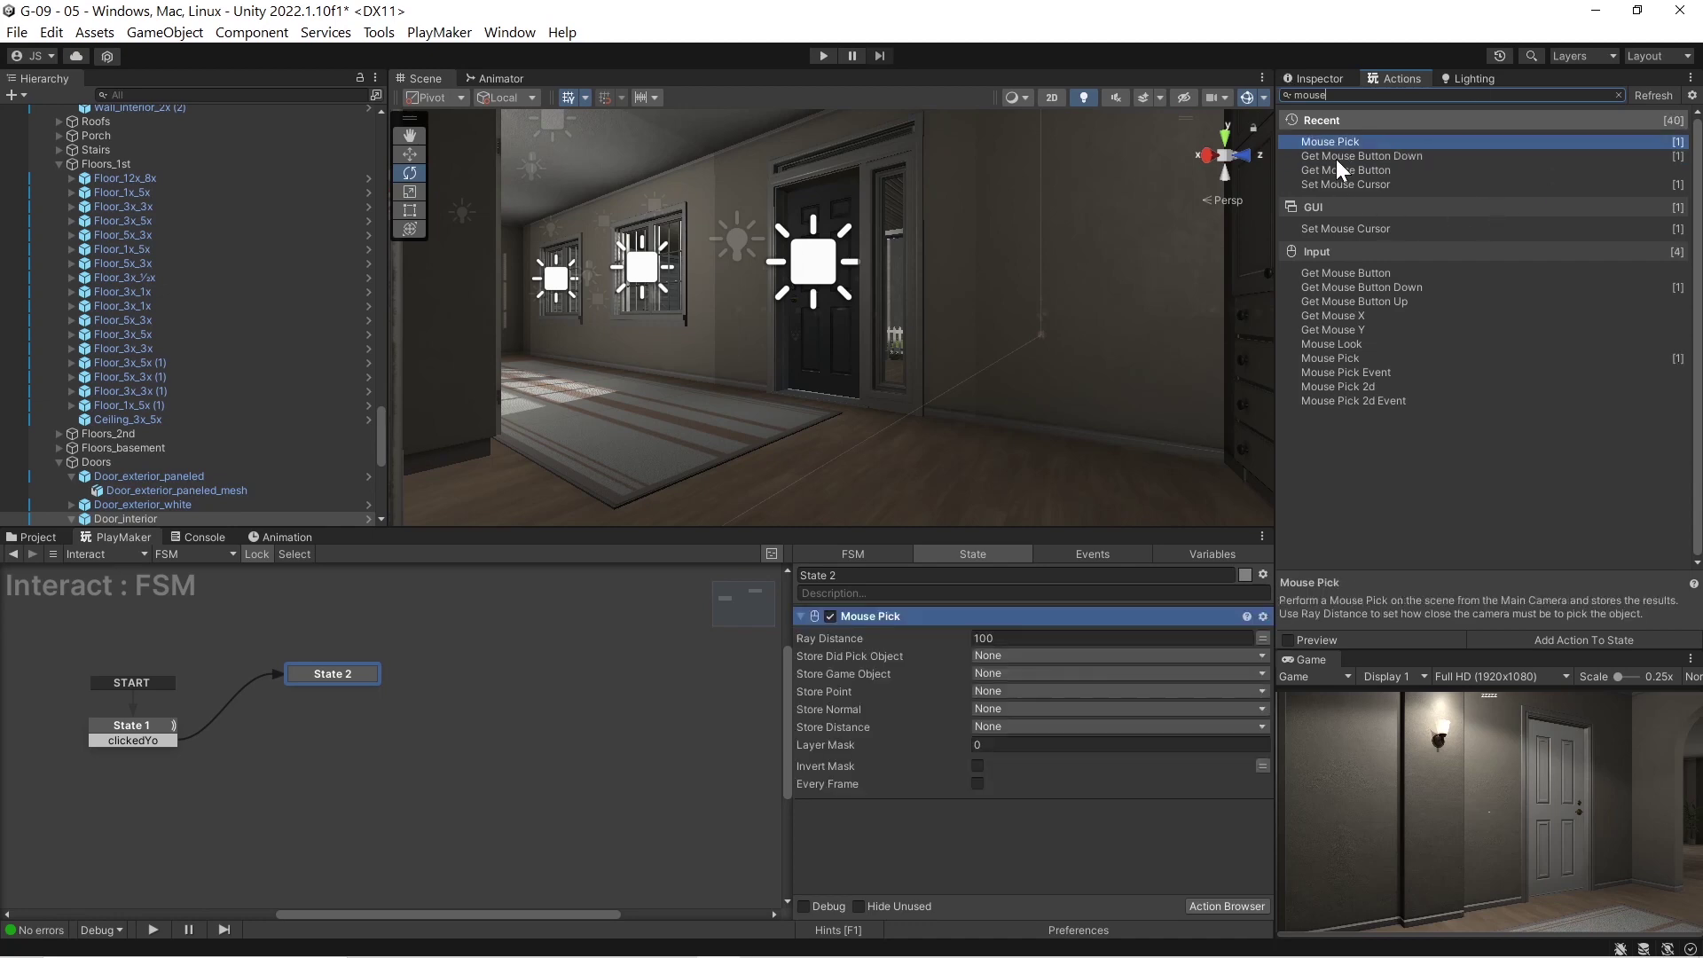
Step: Store the Mouse Pick's game object in a new variable named isSelected
click(1017, 673)
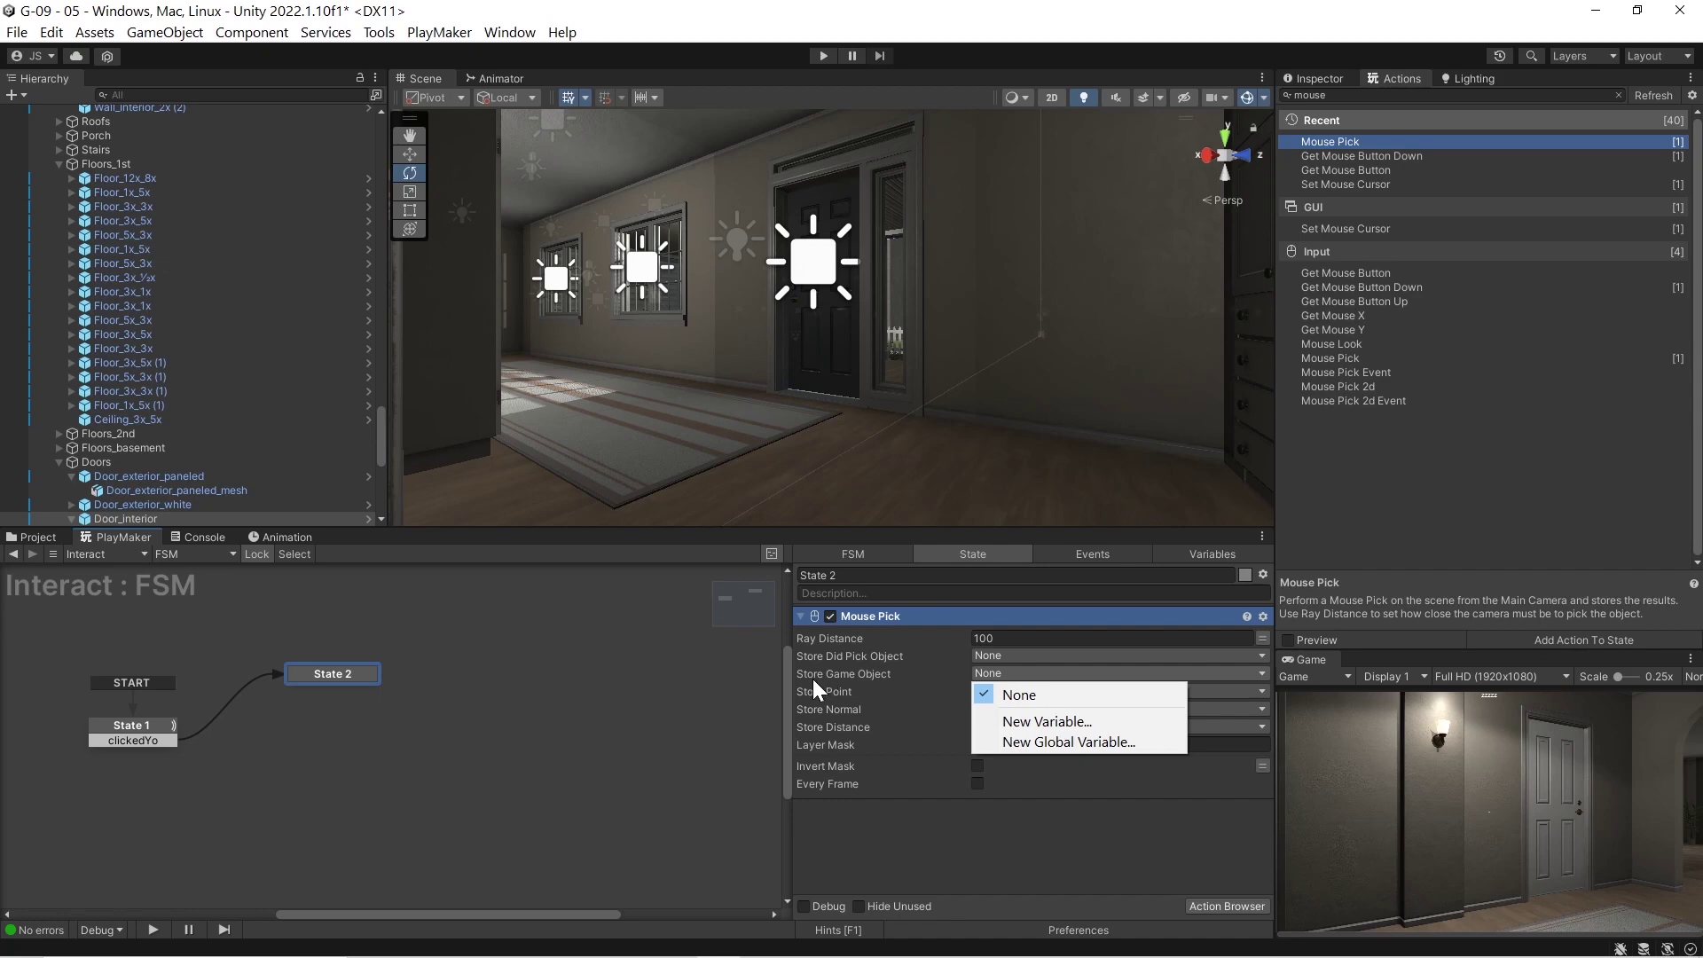
click(1045, 722)
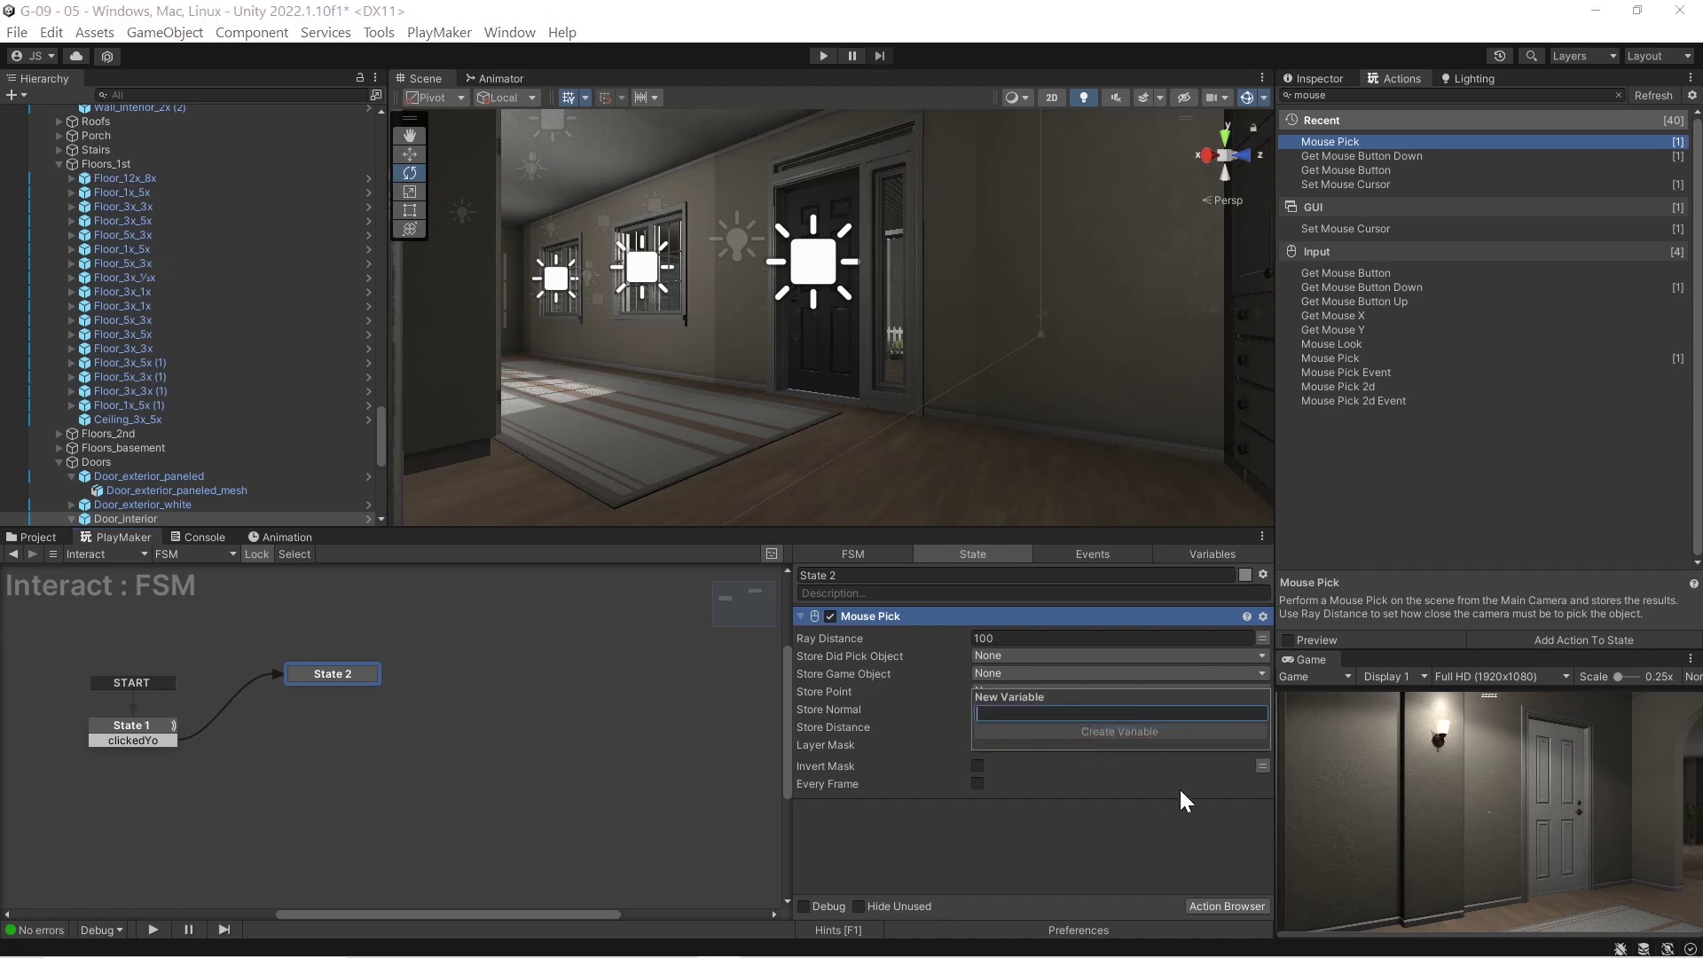
text(isSelected)
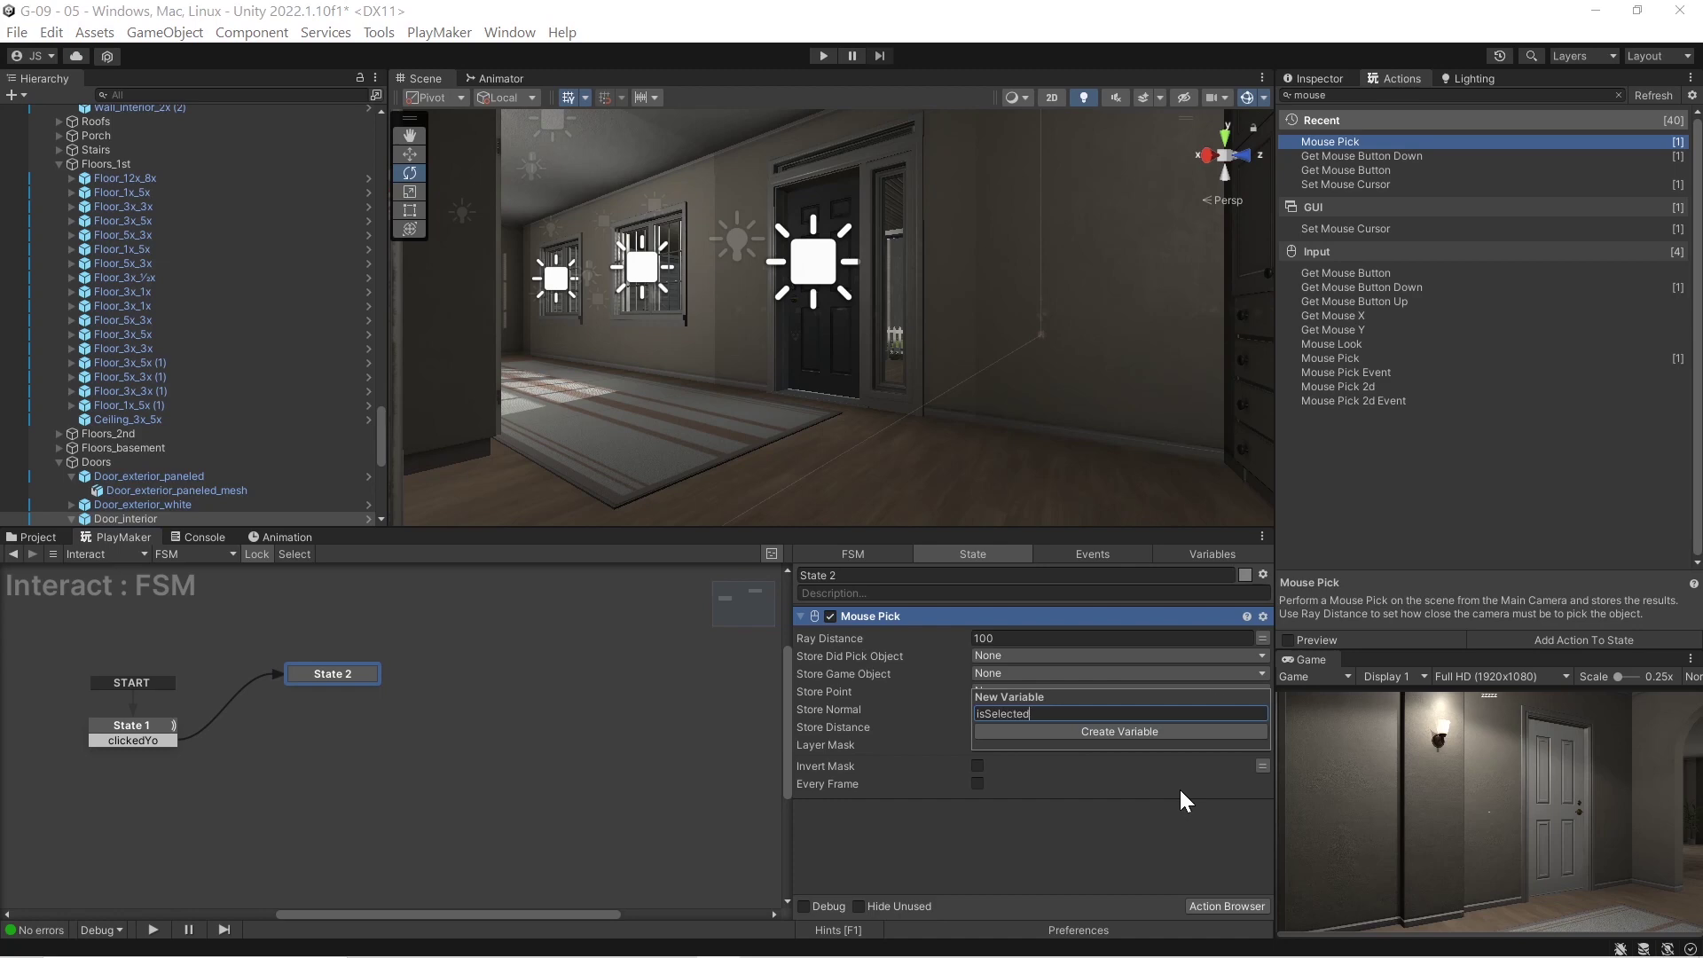
click(1156, 732)
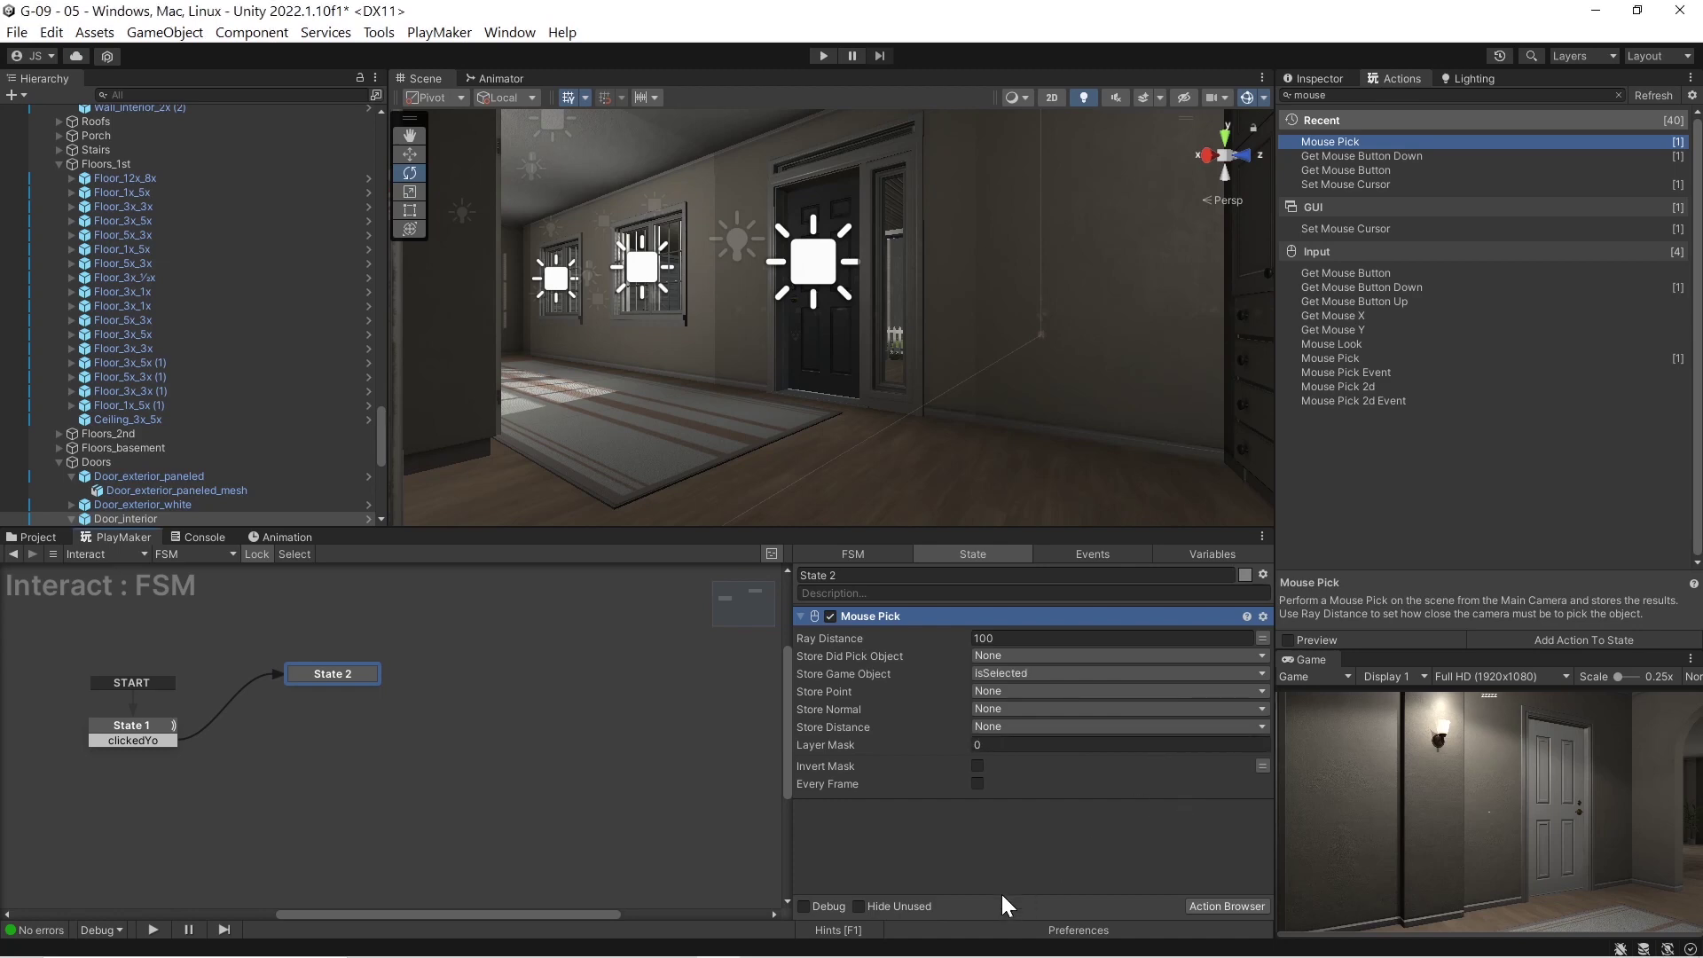
click(1006, 862)
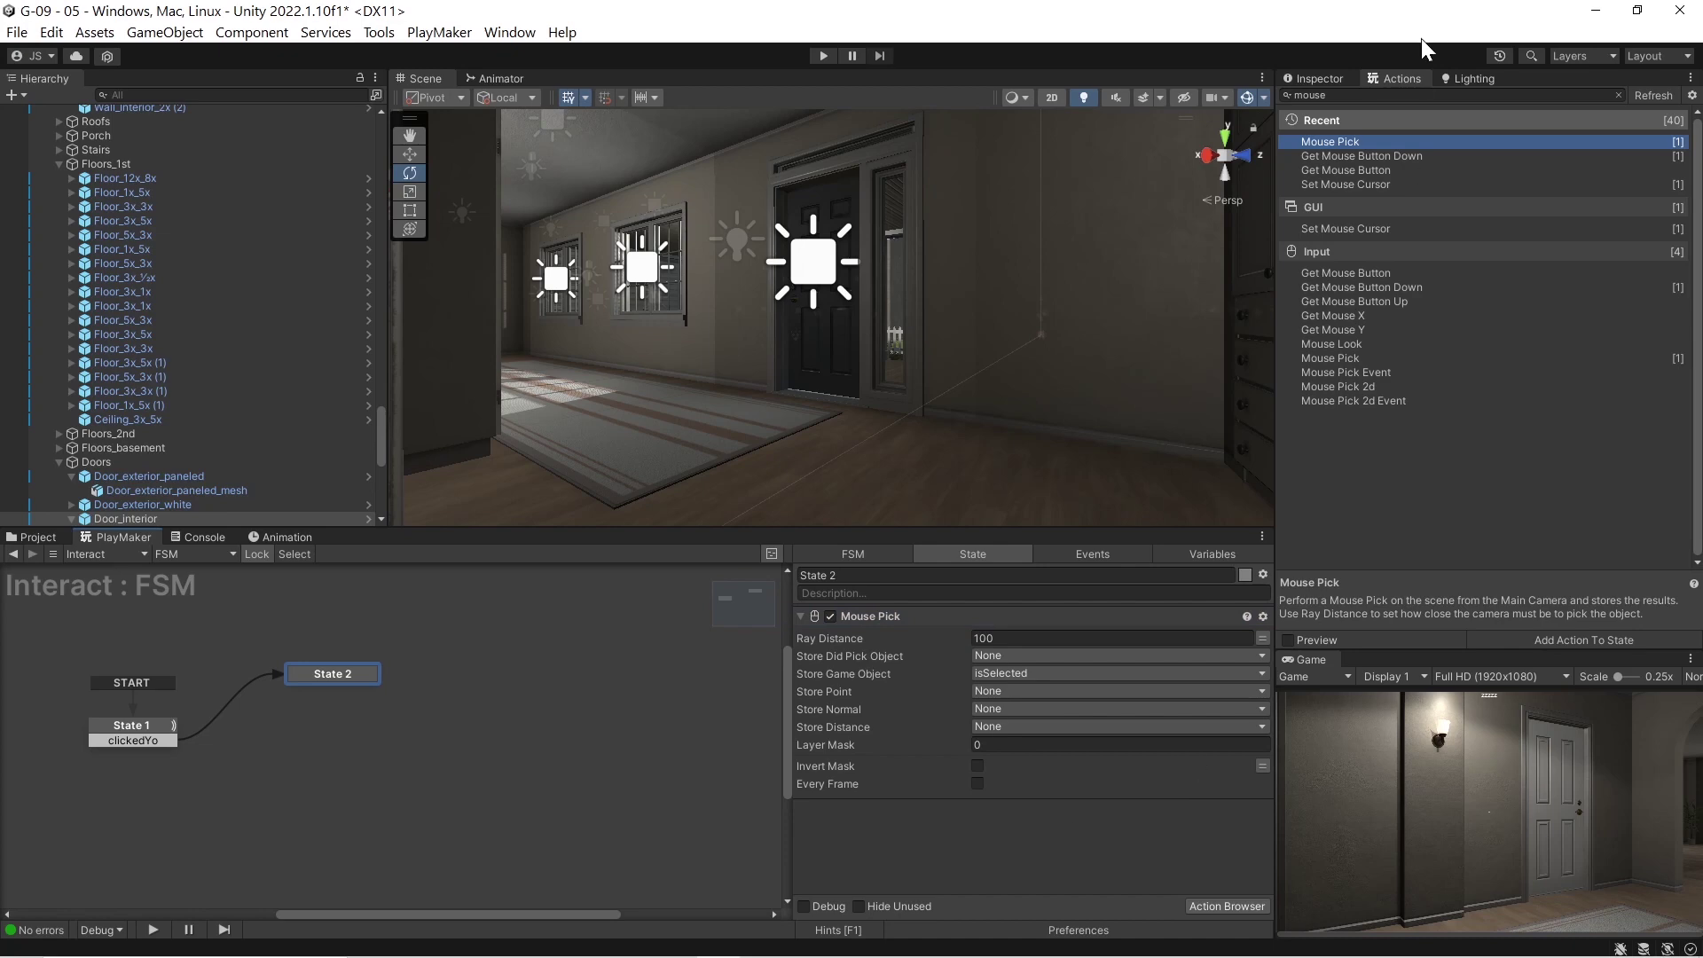
Step: Add a Destroy Object action to State 2 after the Mouse Pick
click(1374, 89)
text(d)
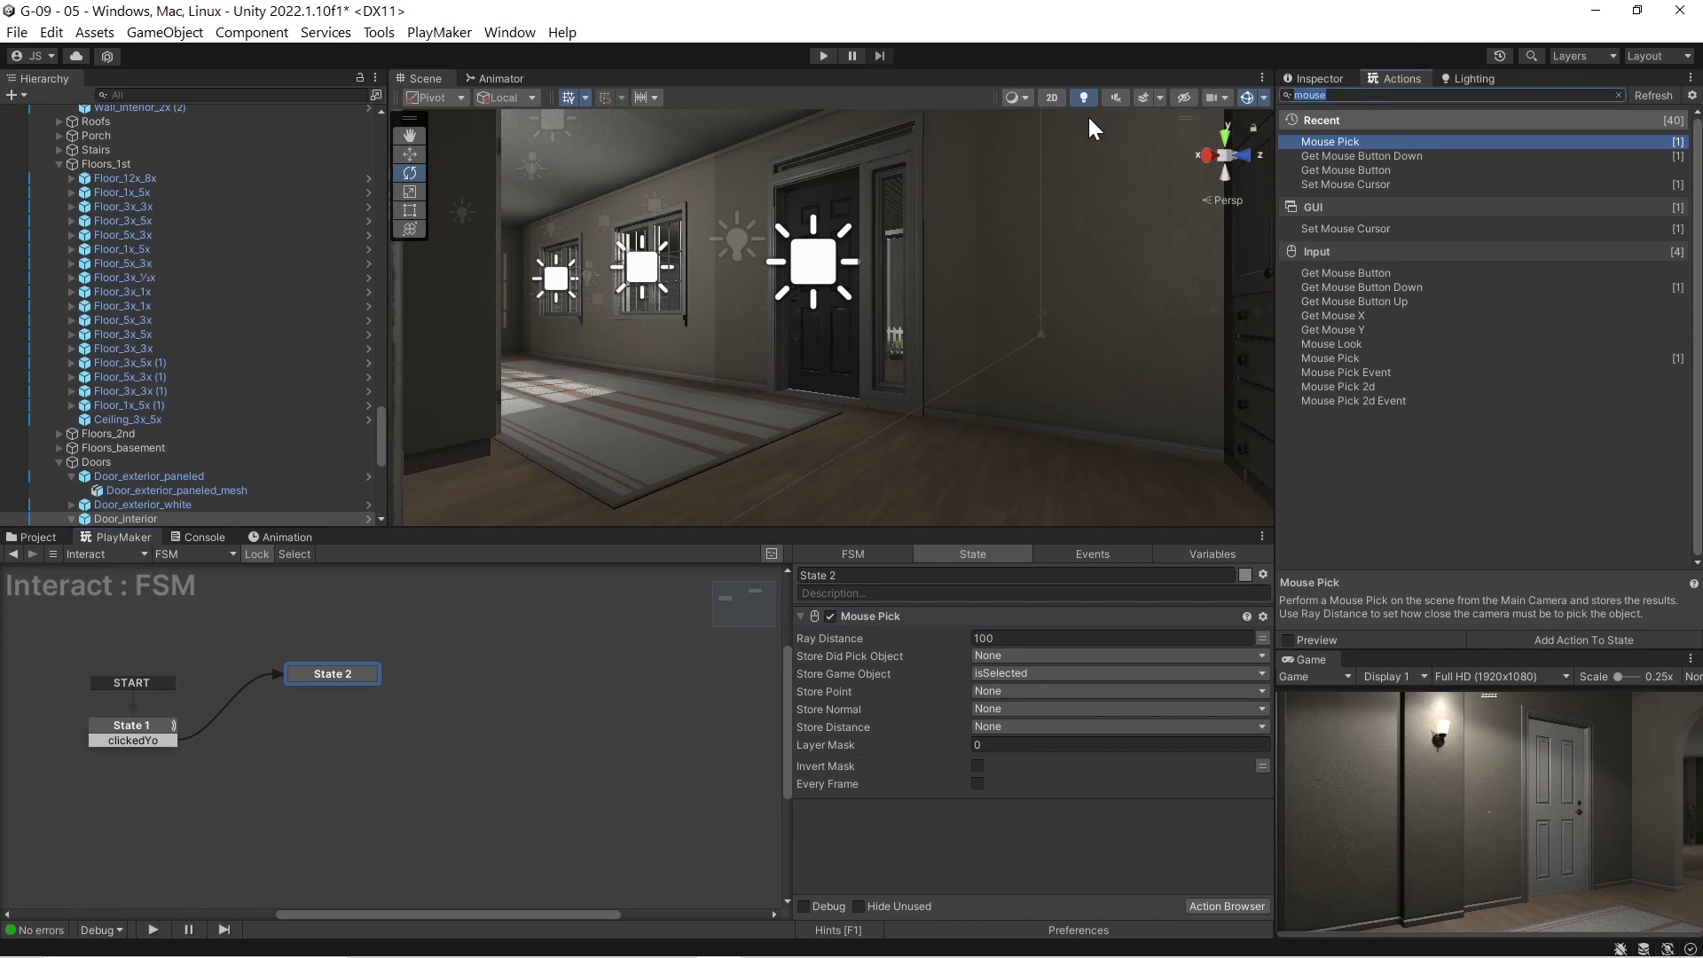
text(estroy)
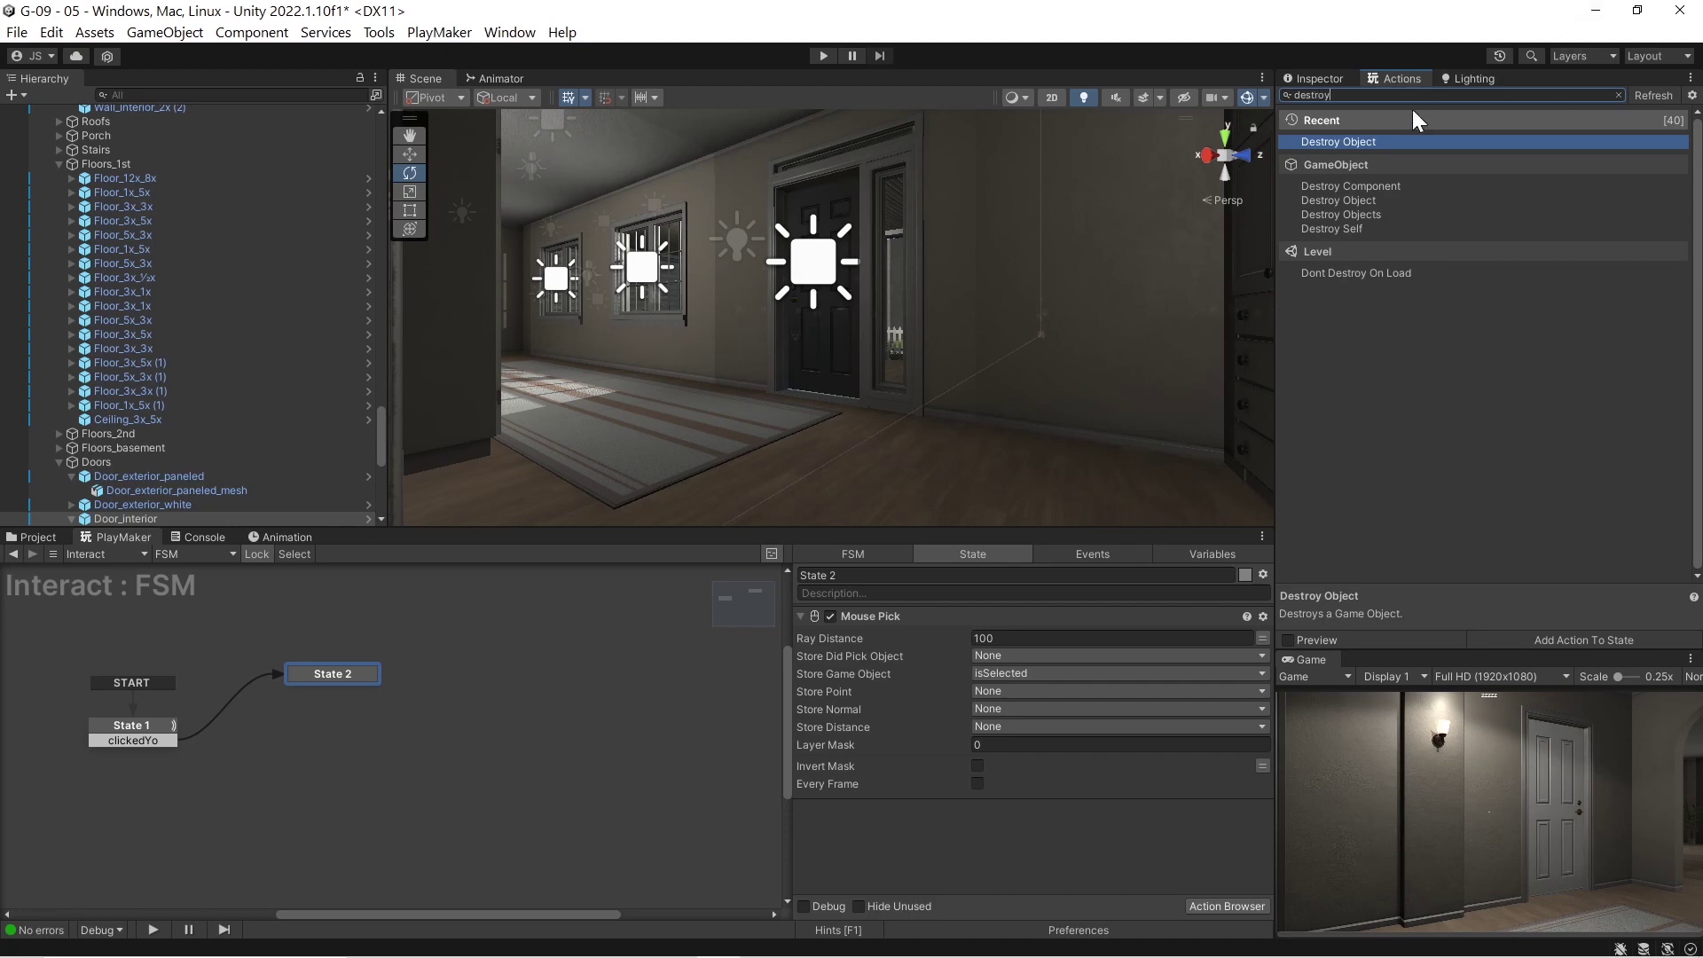
double_click(1368, 140)
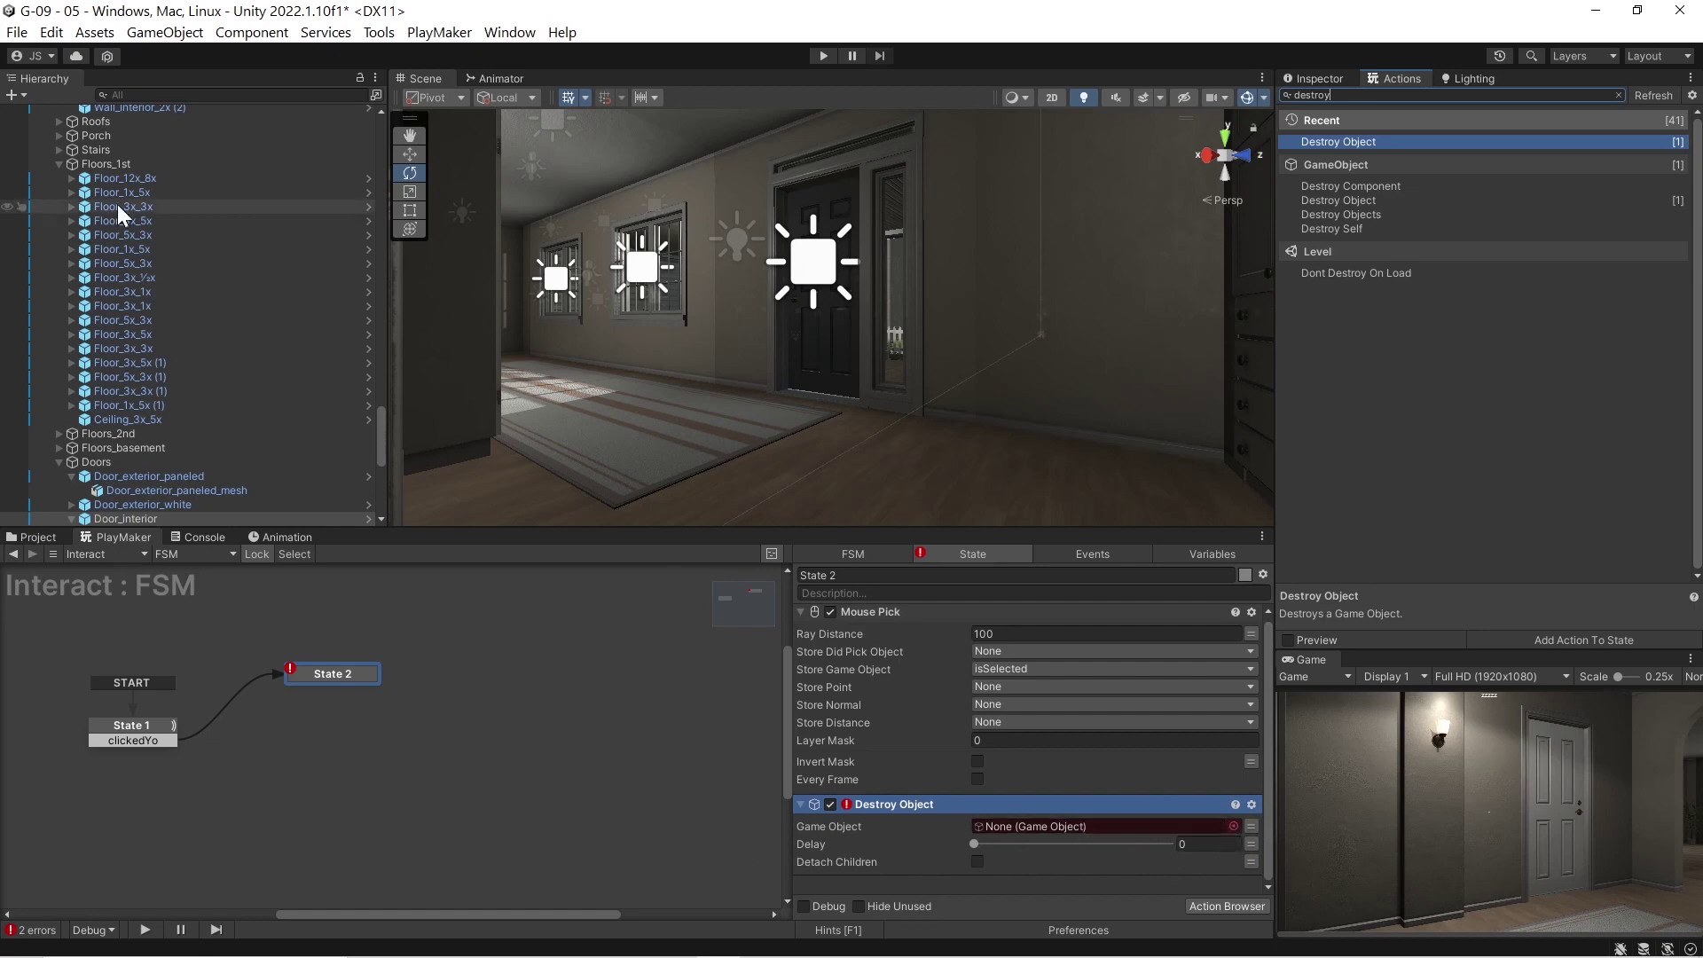
Step: Switch Destroy Object's Game Object to a variable and assign isSelected
click(1251, 825)
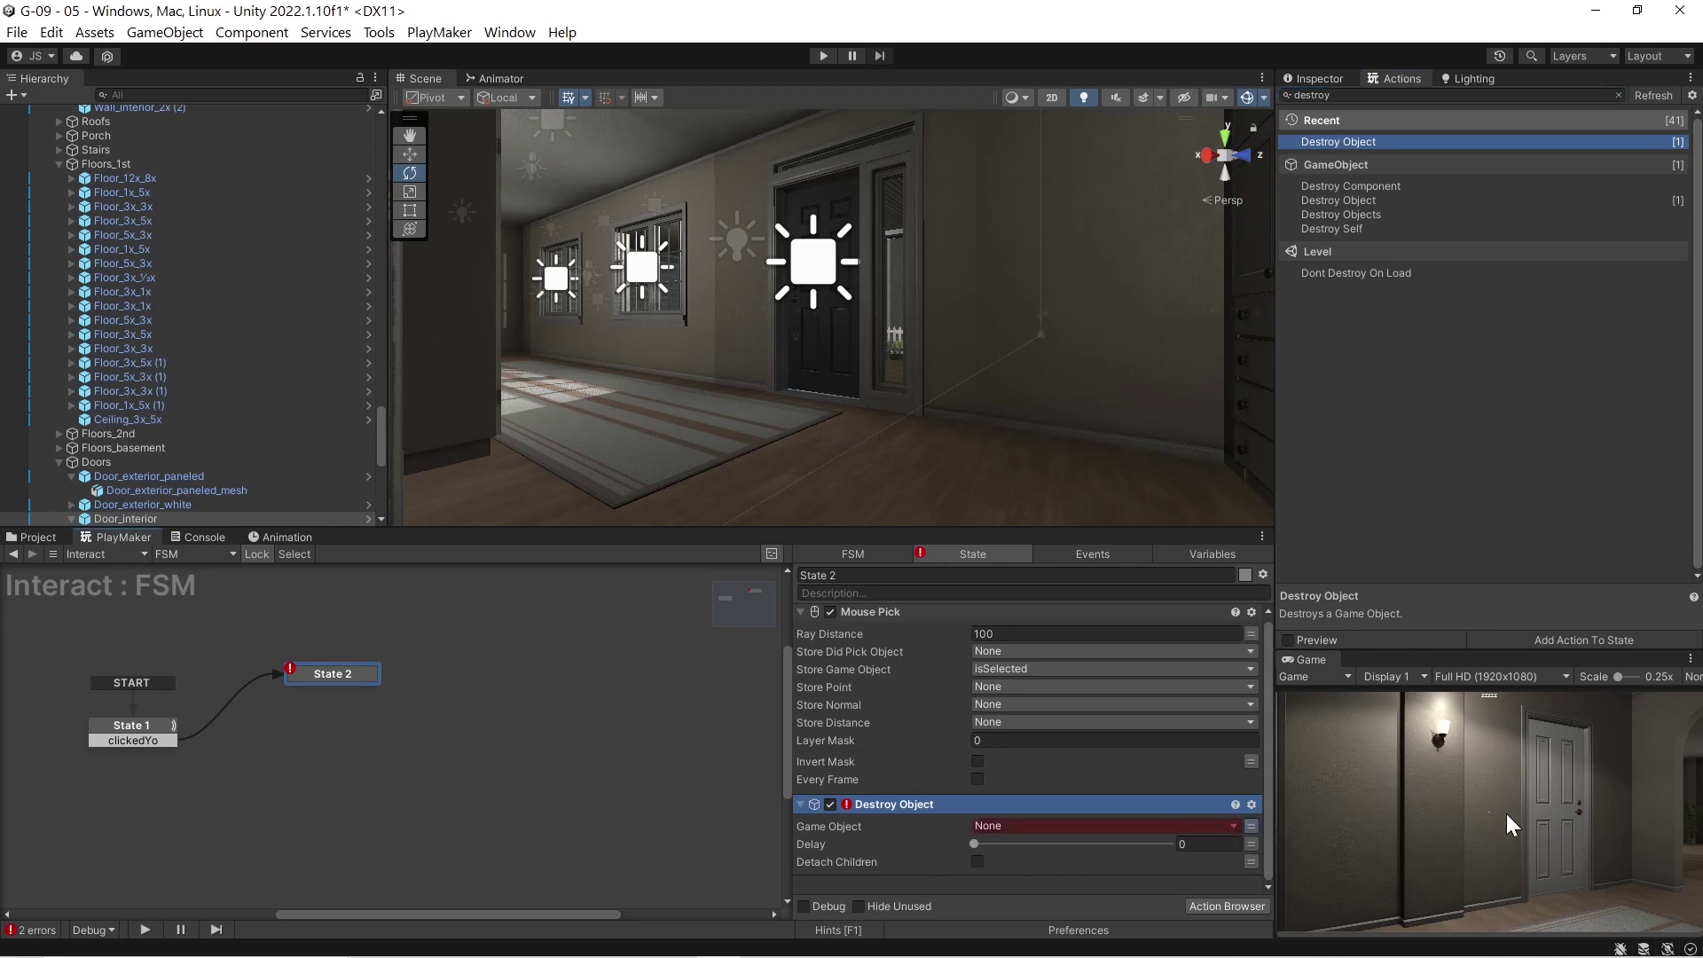
click(1228, 828)
click(1082, 869)
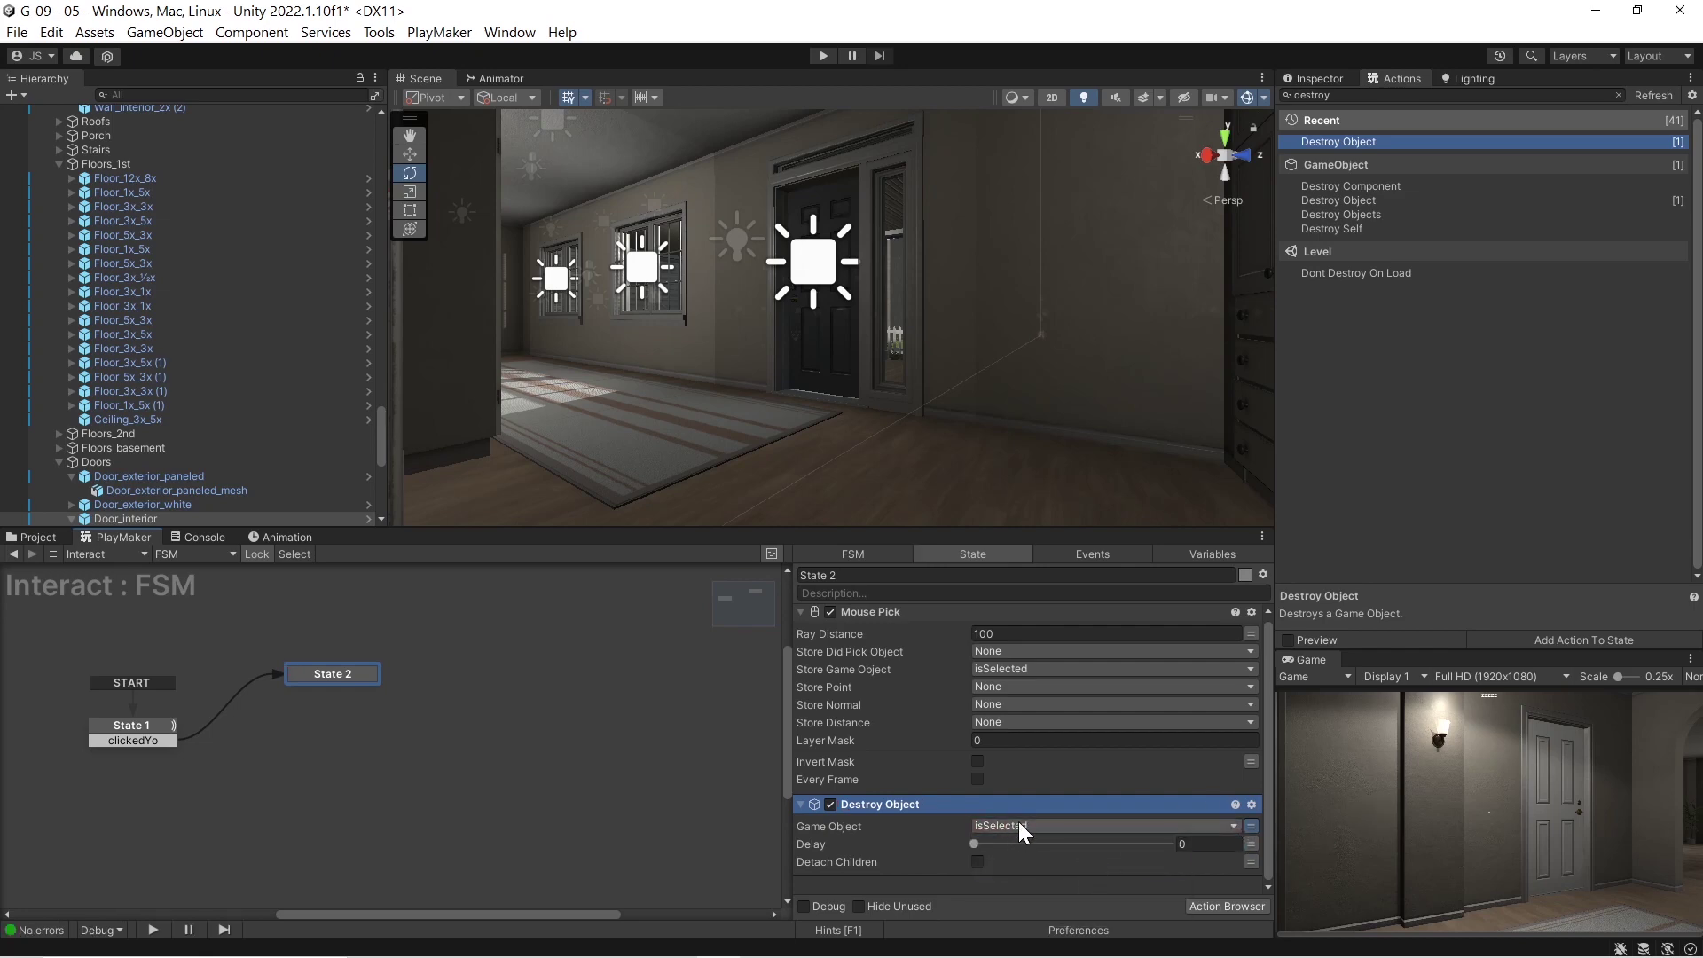
click(1026, 886)
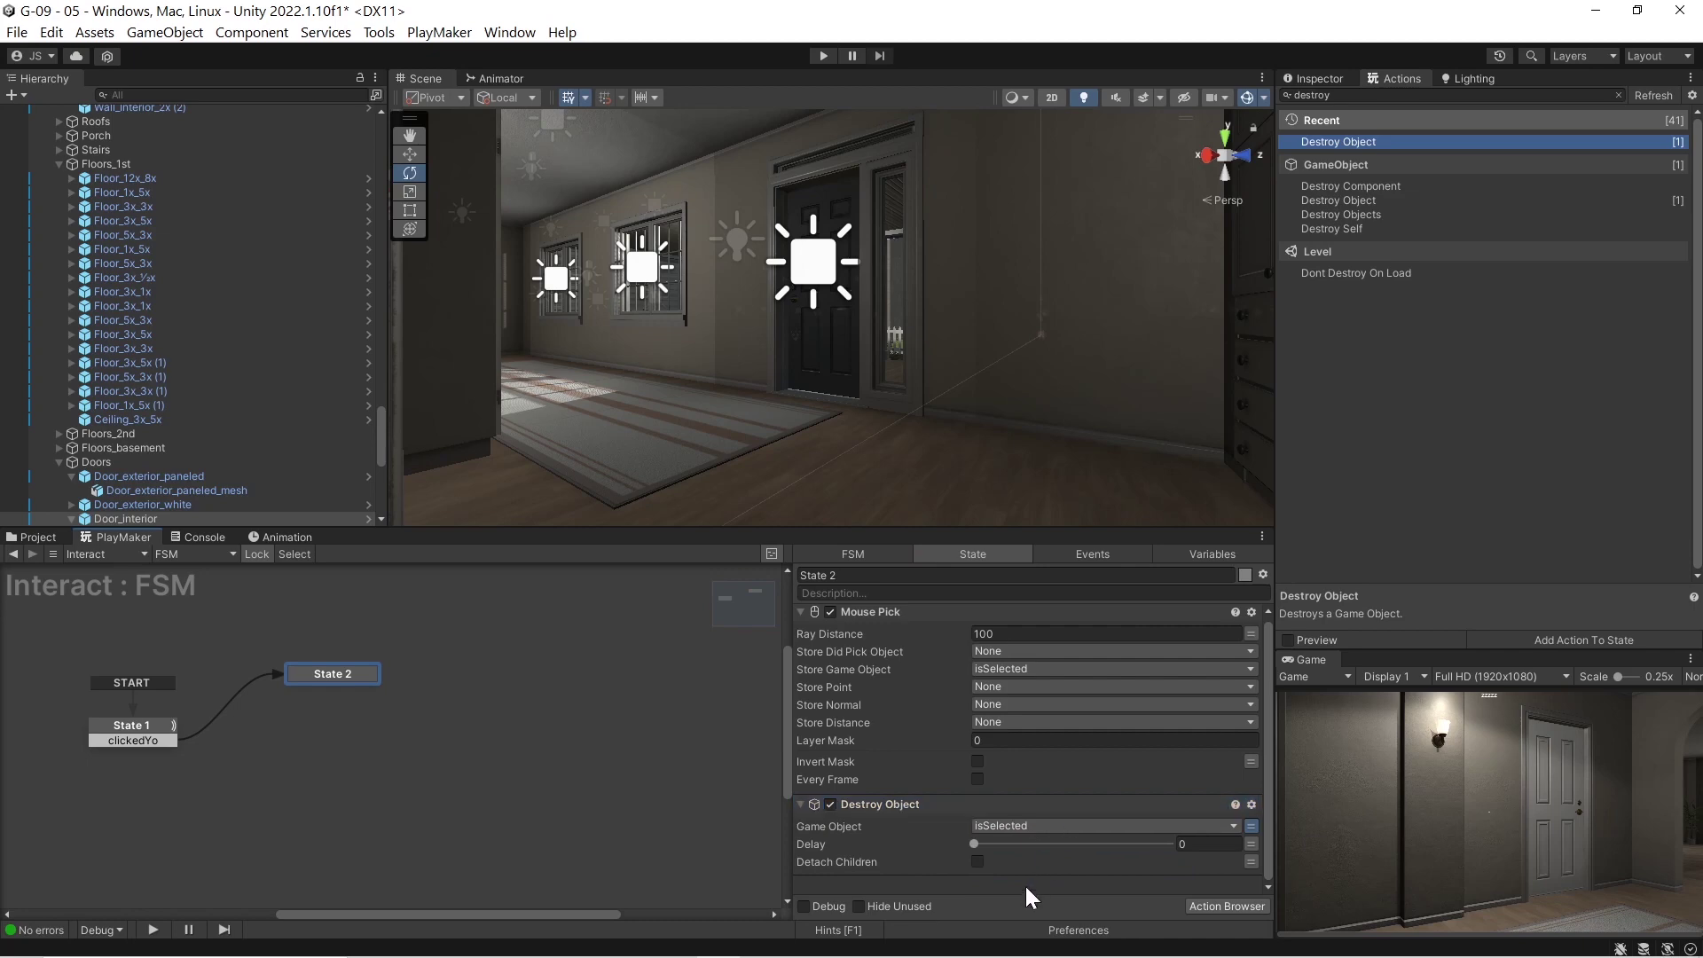
Step: Add a FINISHED transition to State 2 and link it back to State 1
right_click(346, 672)
mouse_move(428, 684)
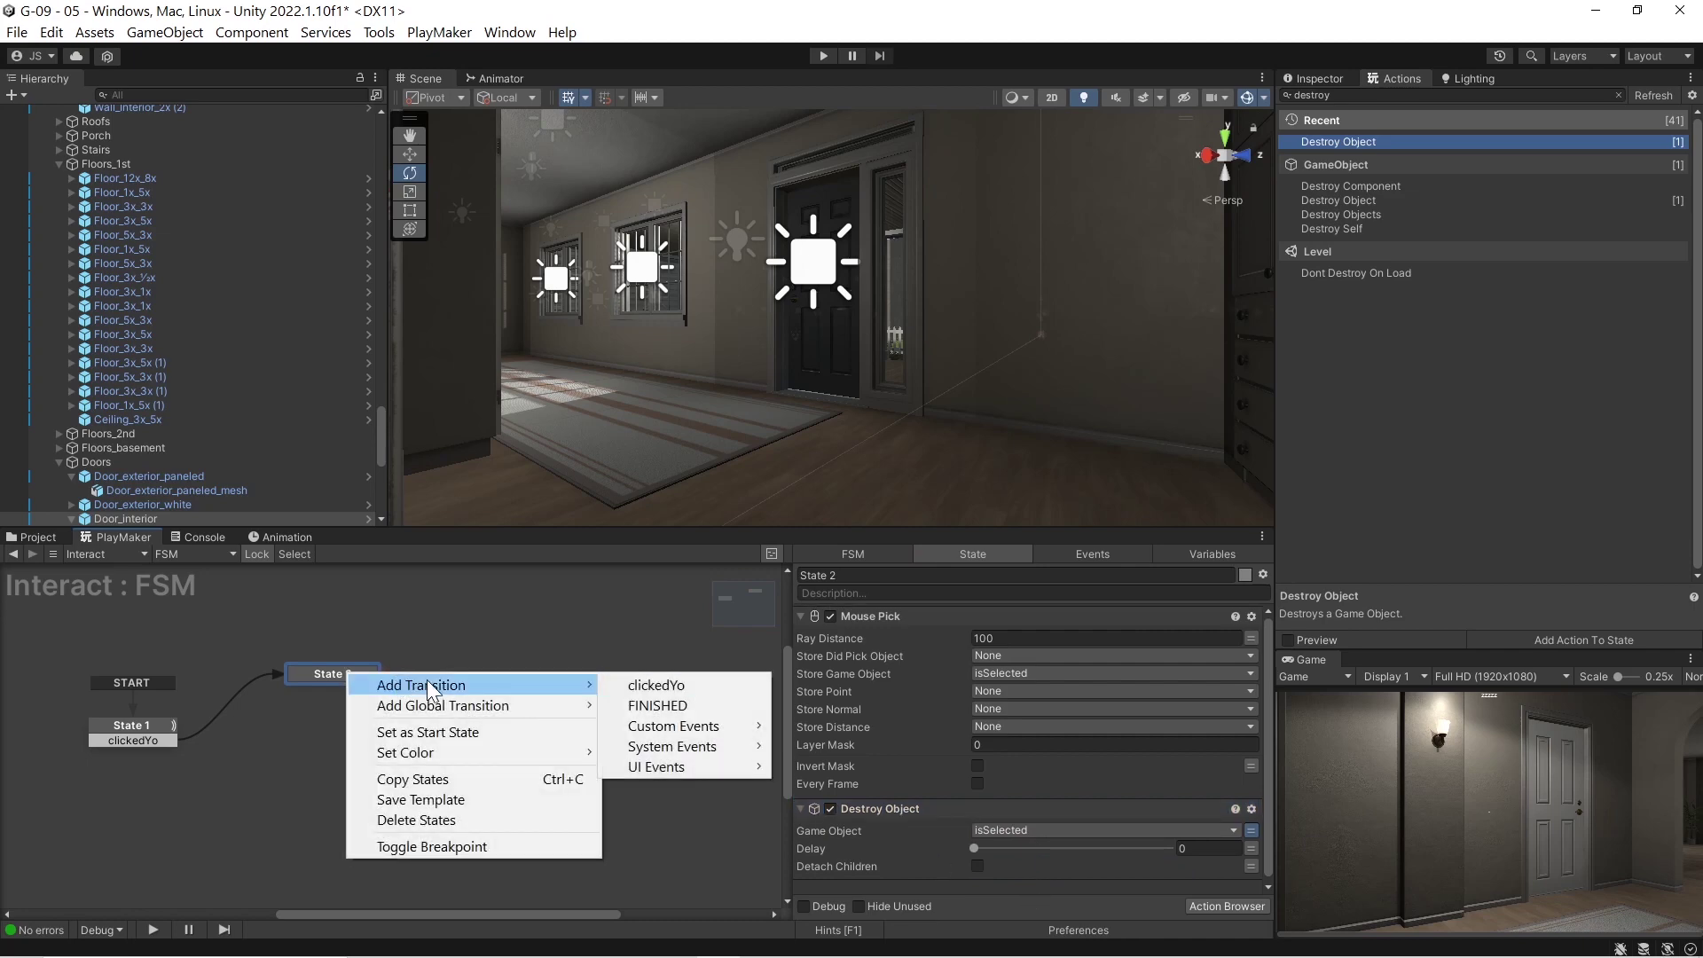
click(694, 707)
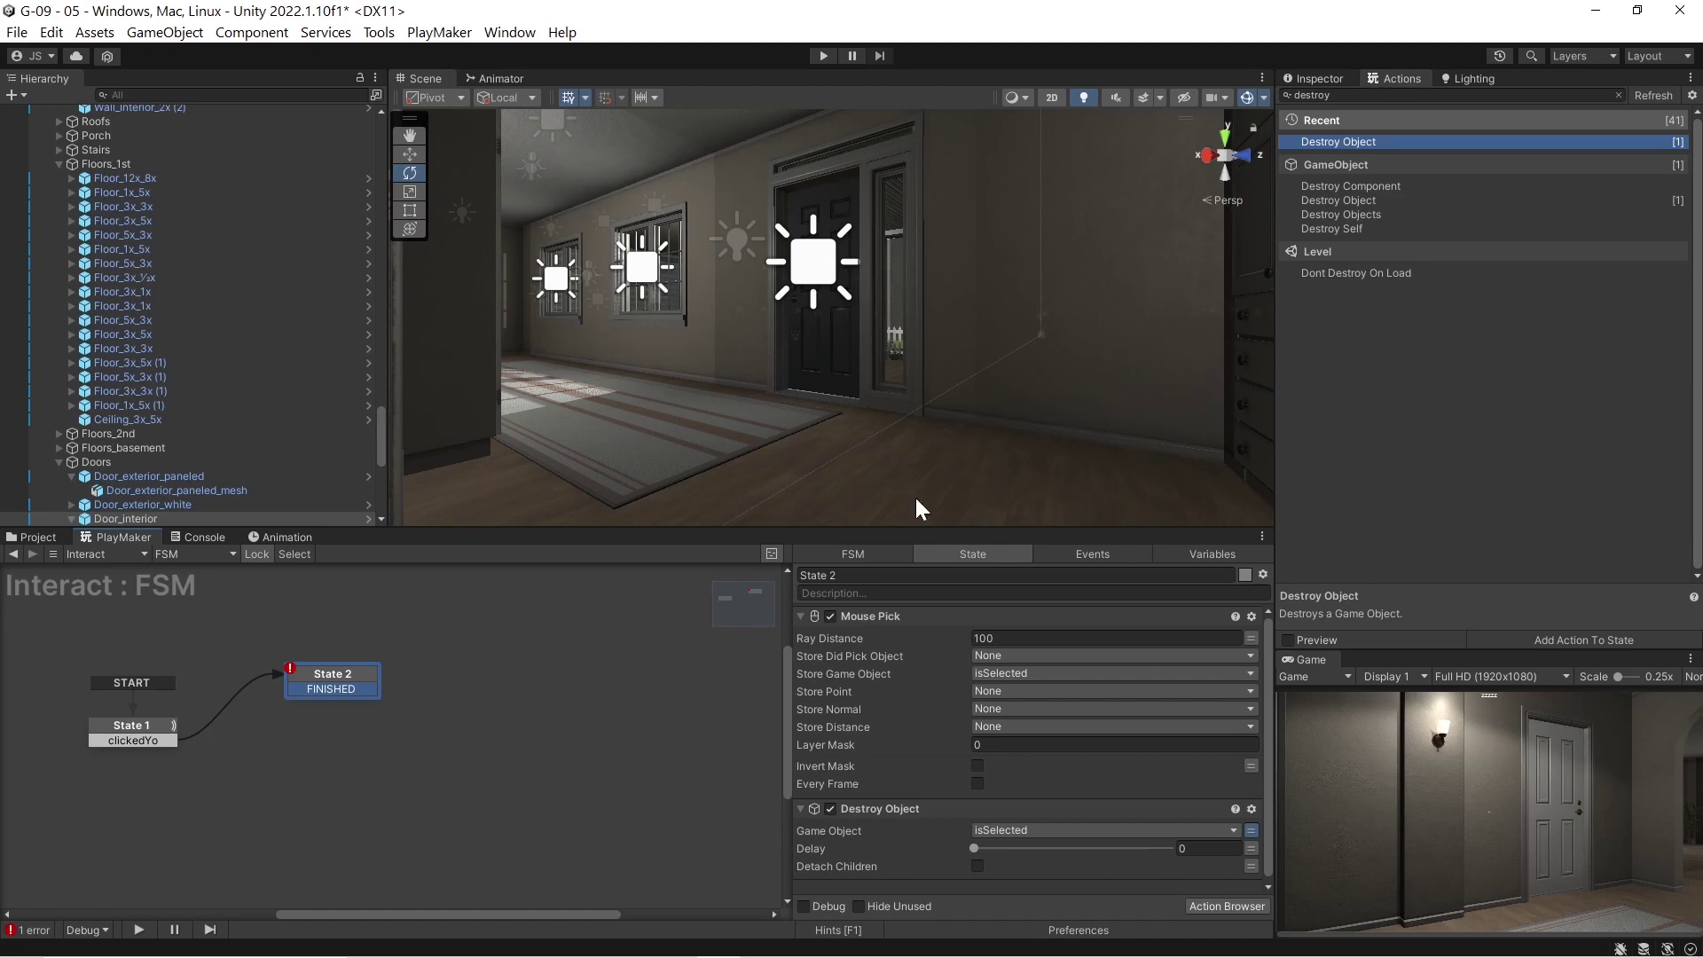
drag(317, 693, 135, 731)
Step: Run the game and test the picking in the entrance hall by destroying a wall section and the front door
click(823, 56)
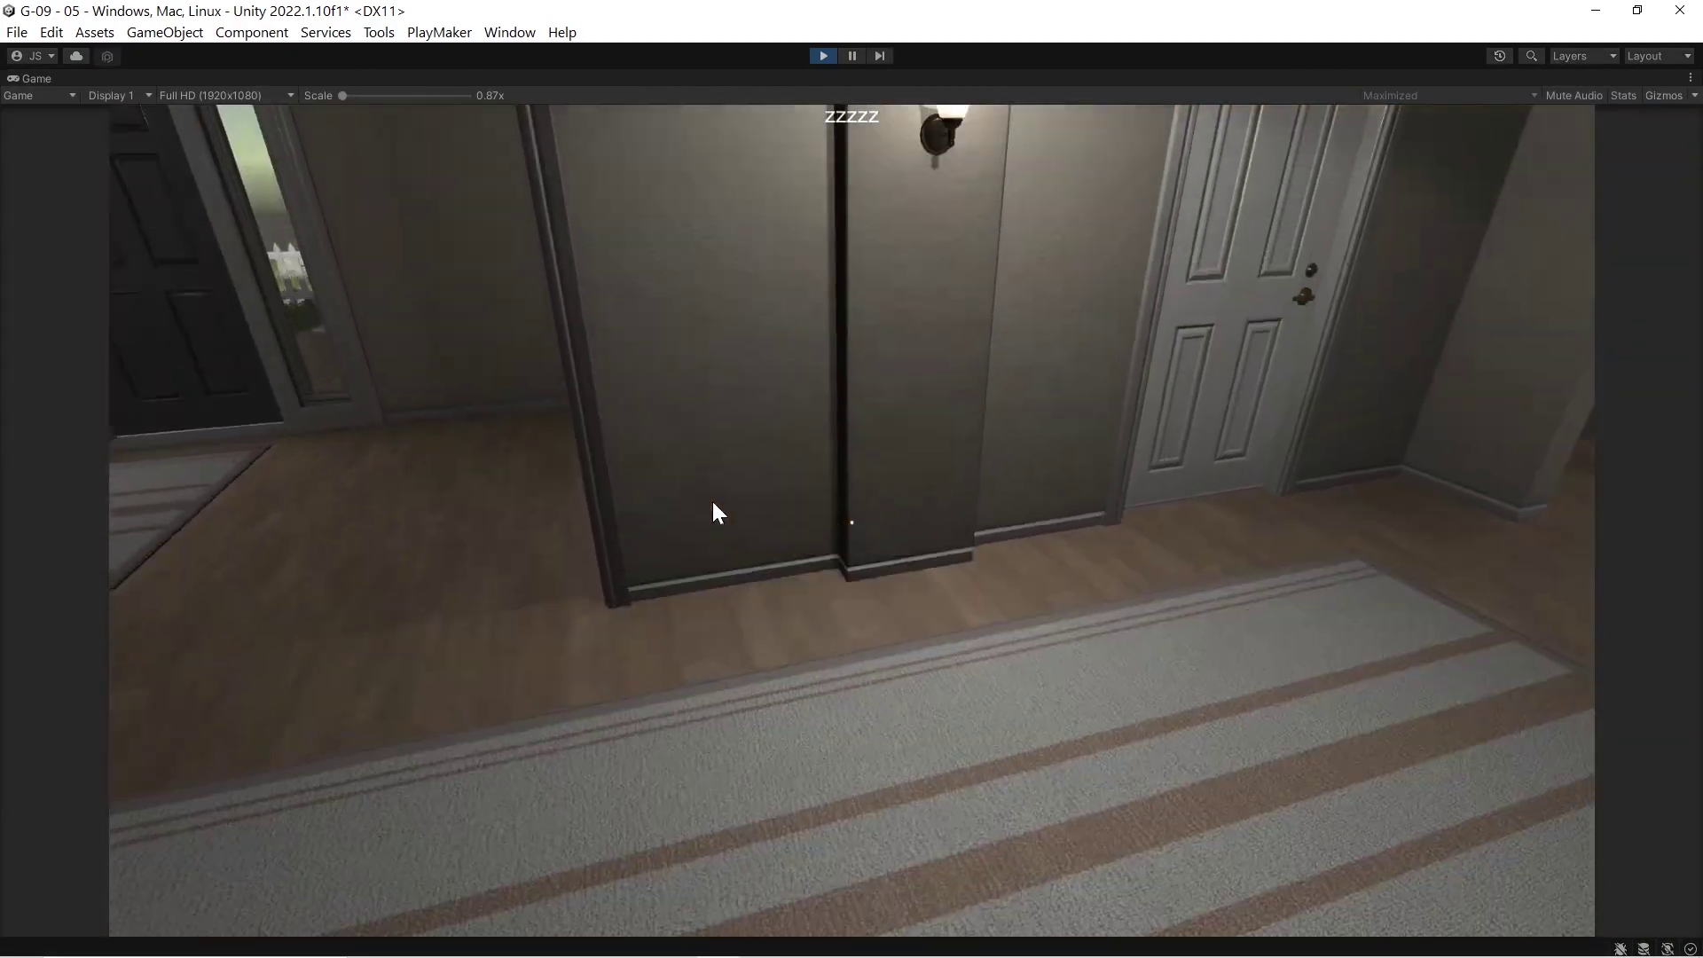
click(711, 498)
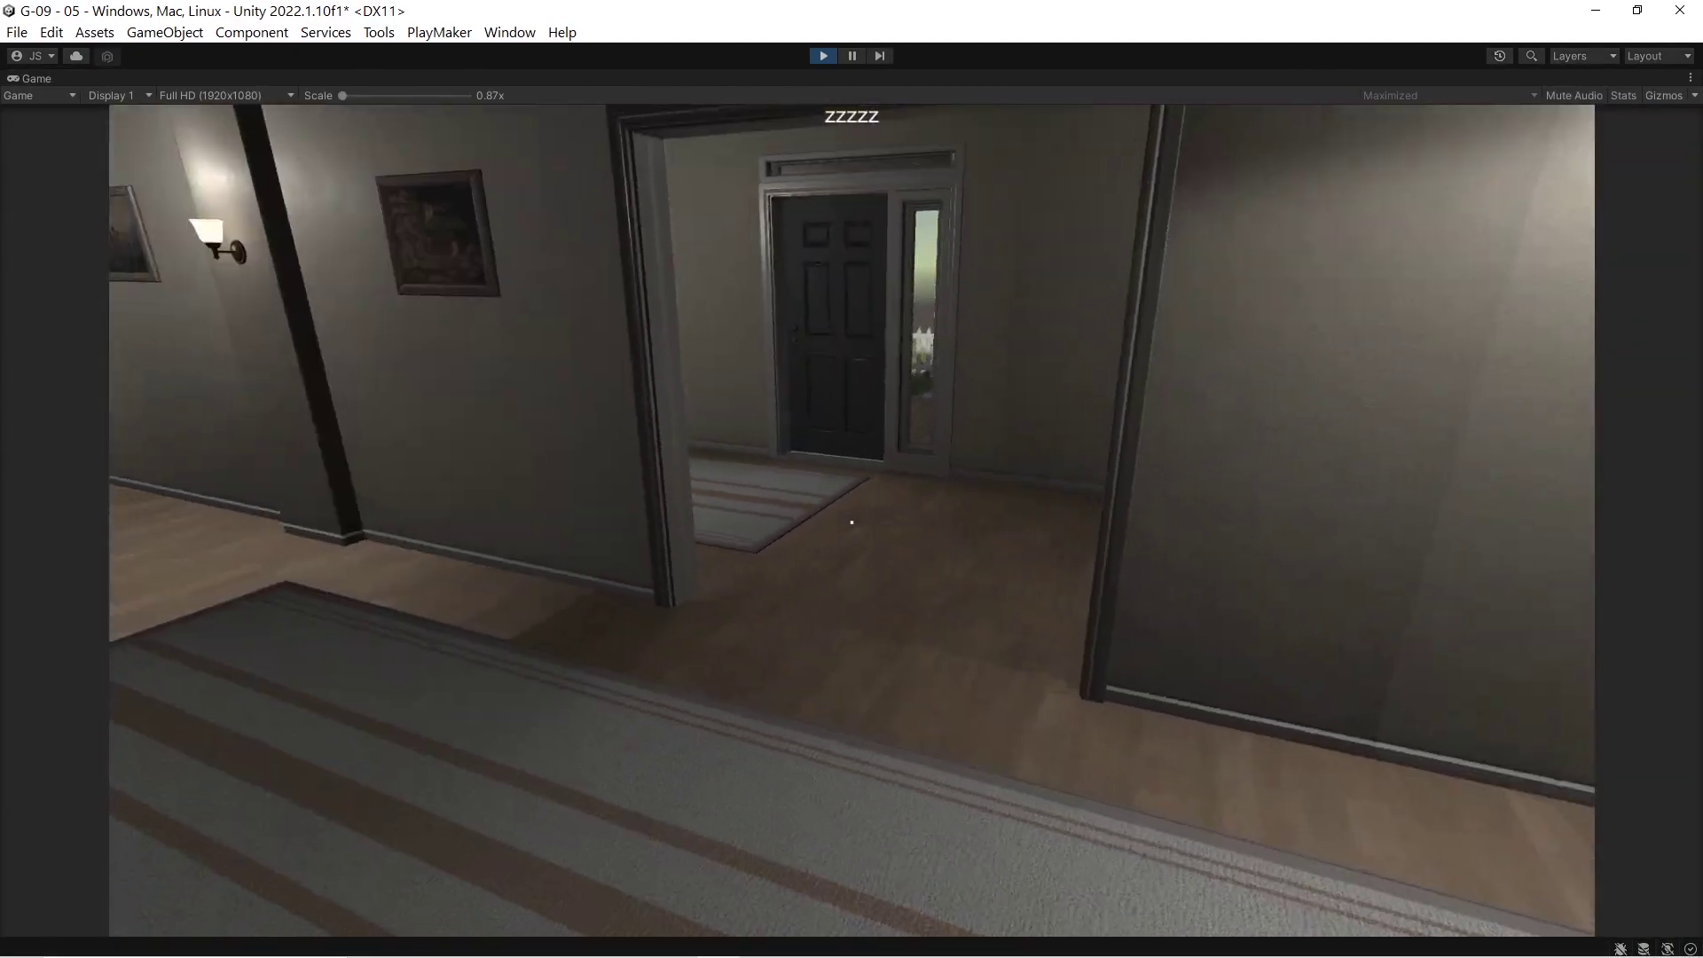
key(w)
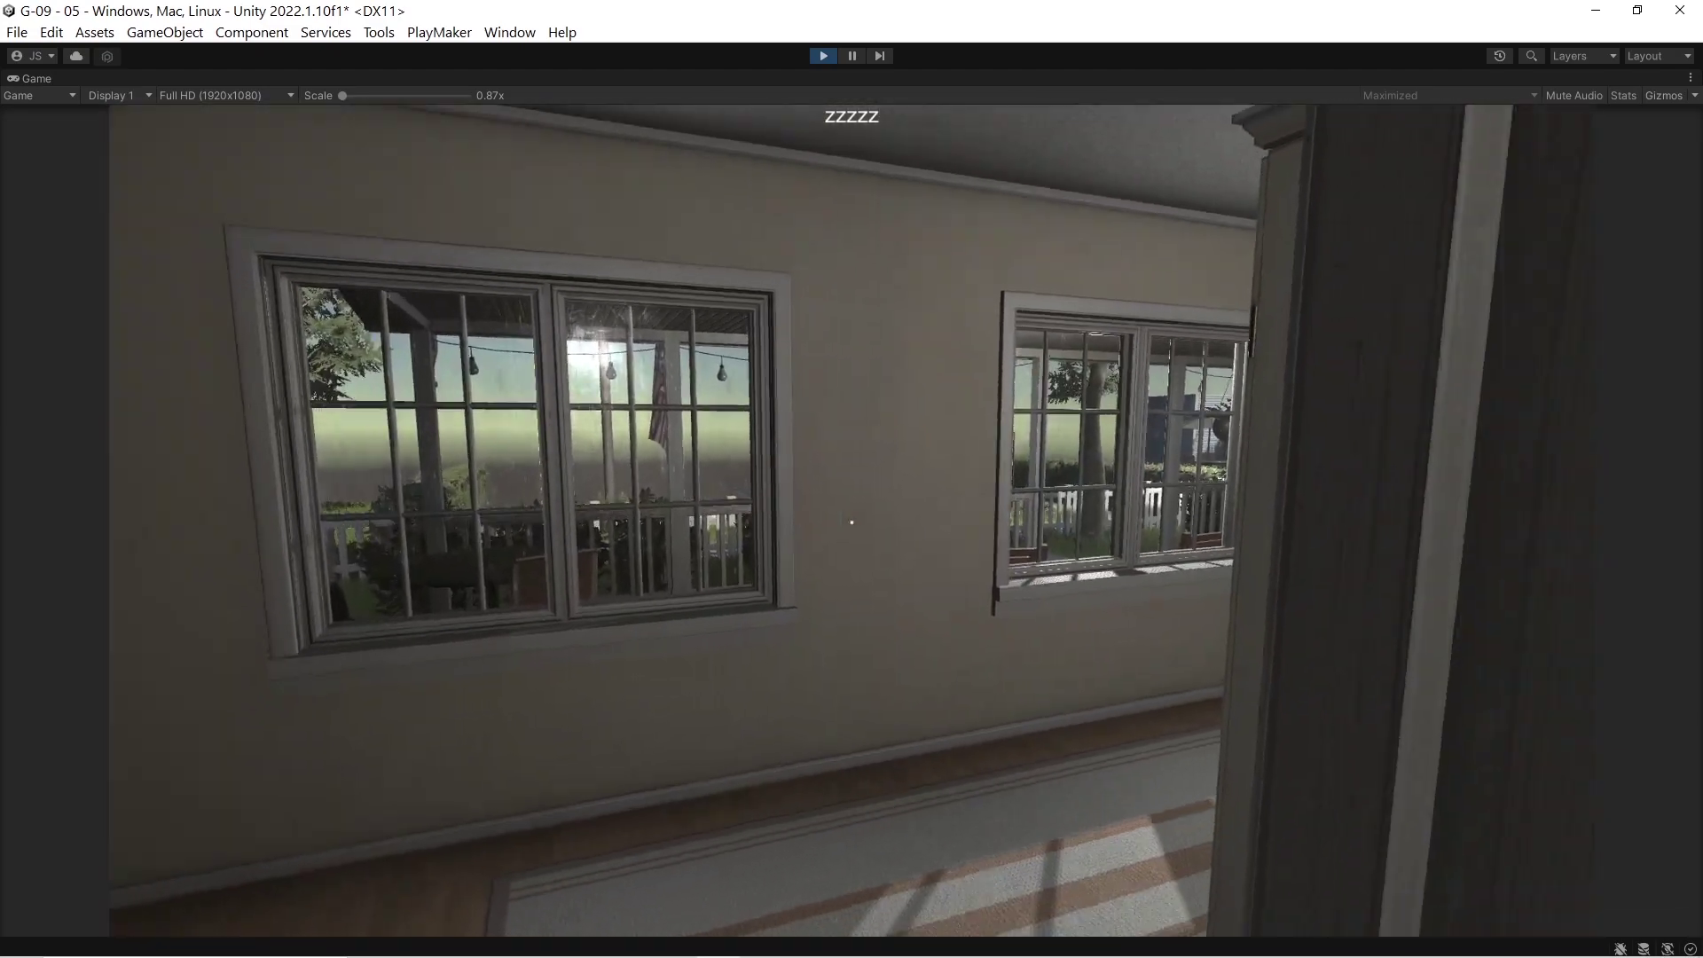
key(s)
key(w)
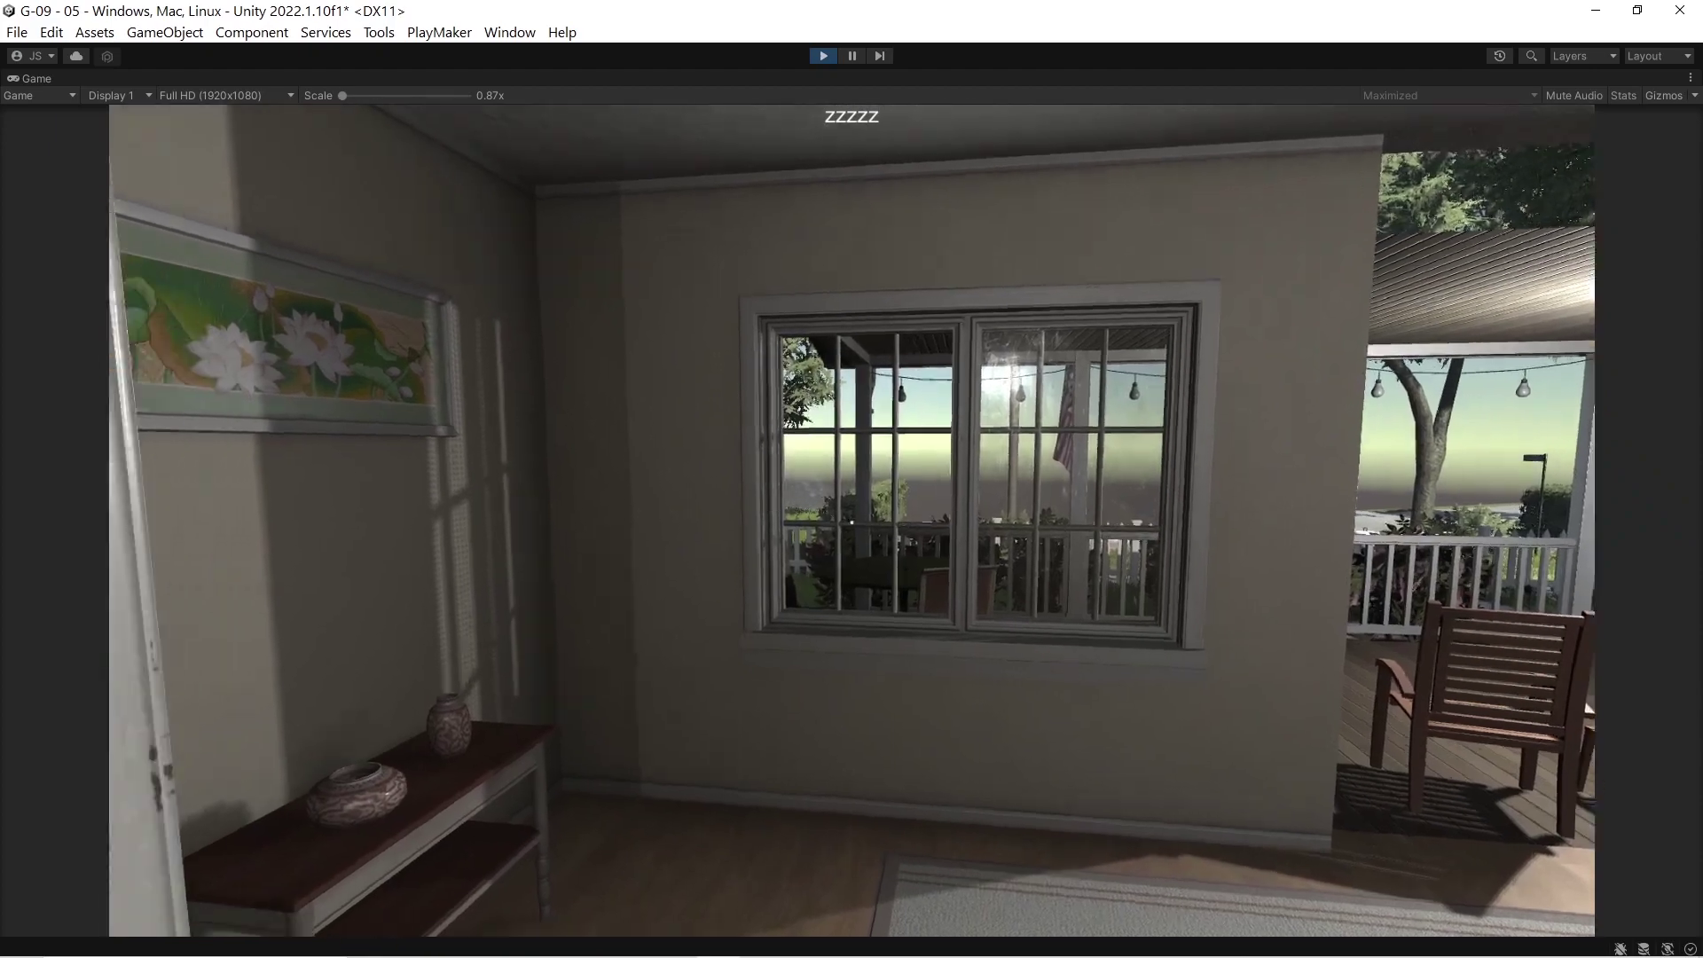
key(w)
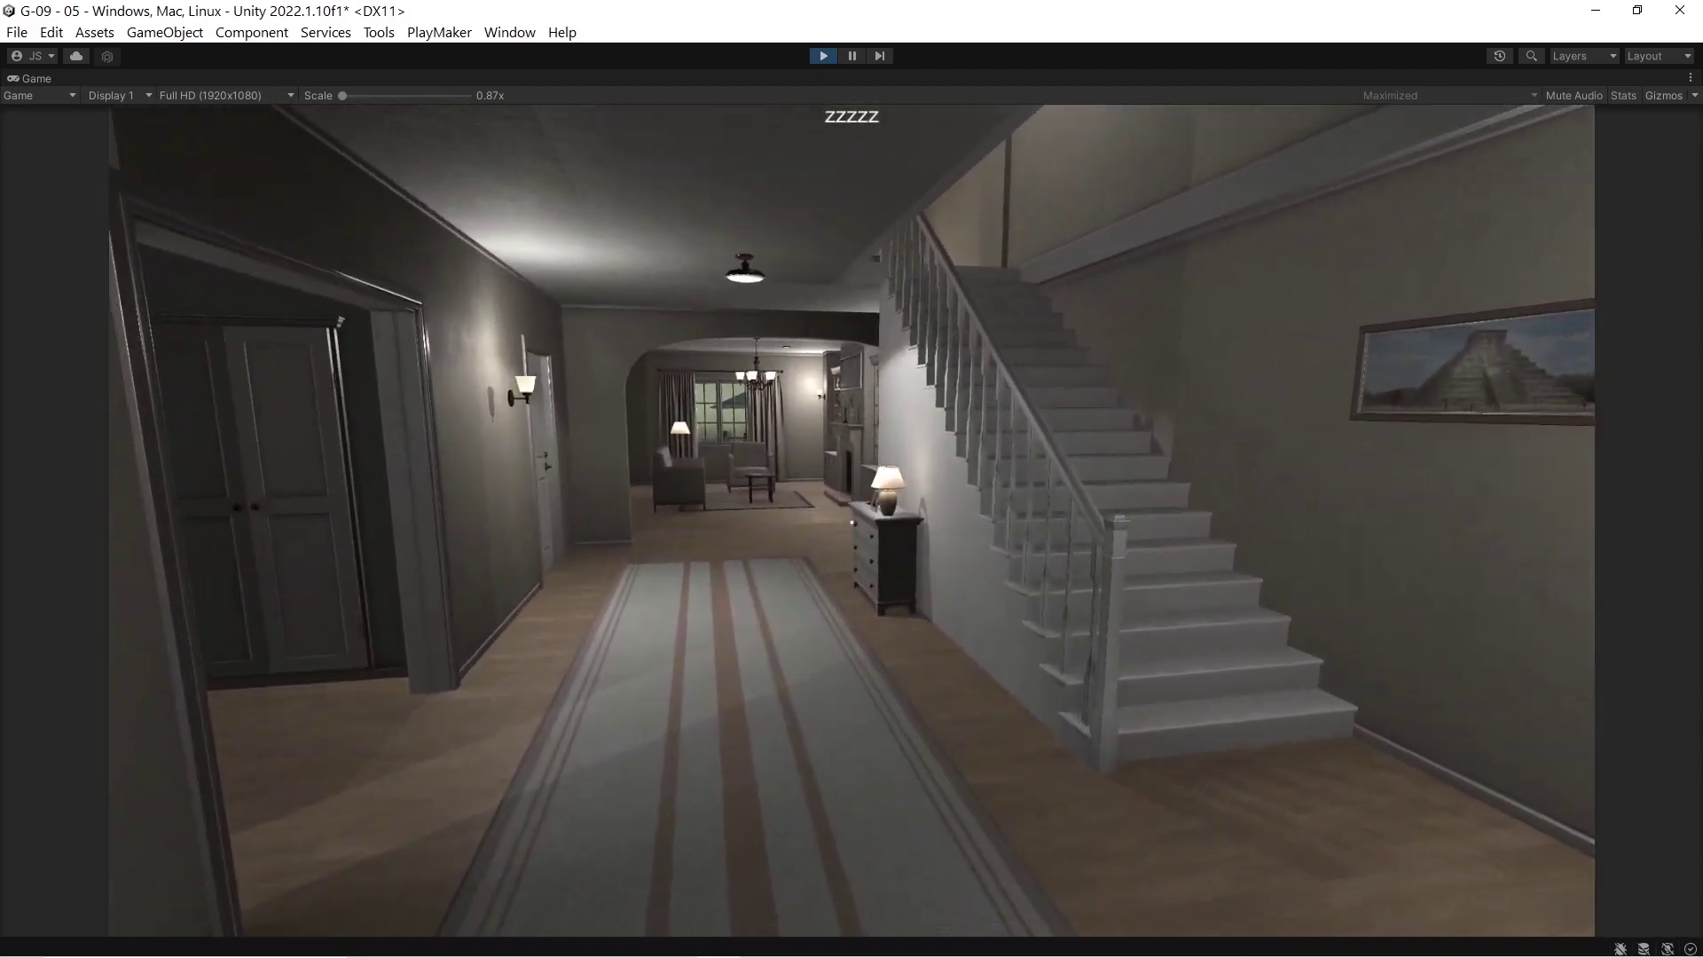
key(w)
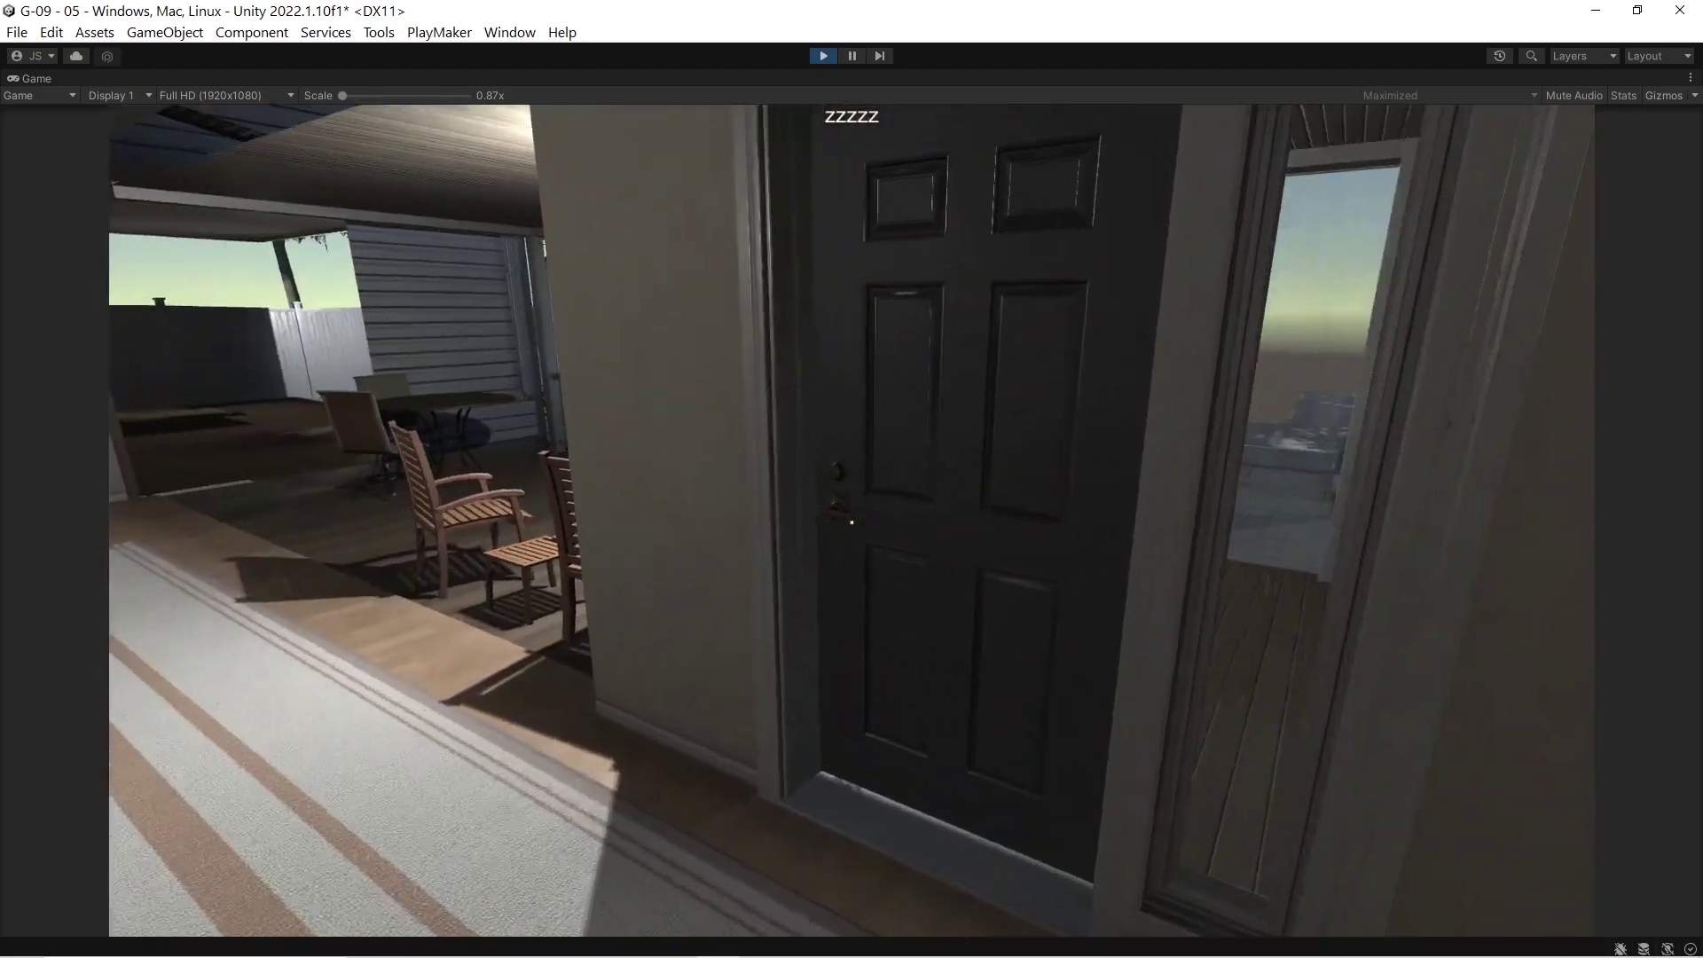
click(852, 521)
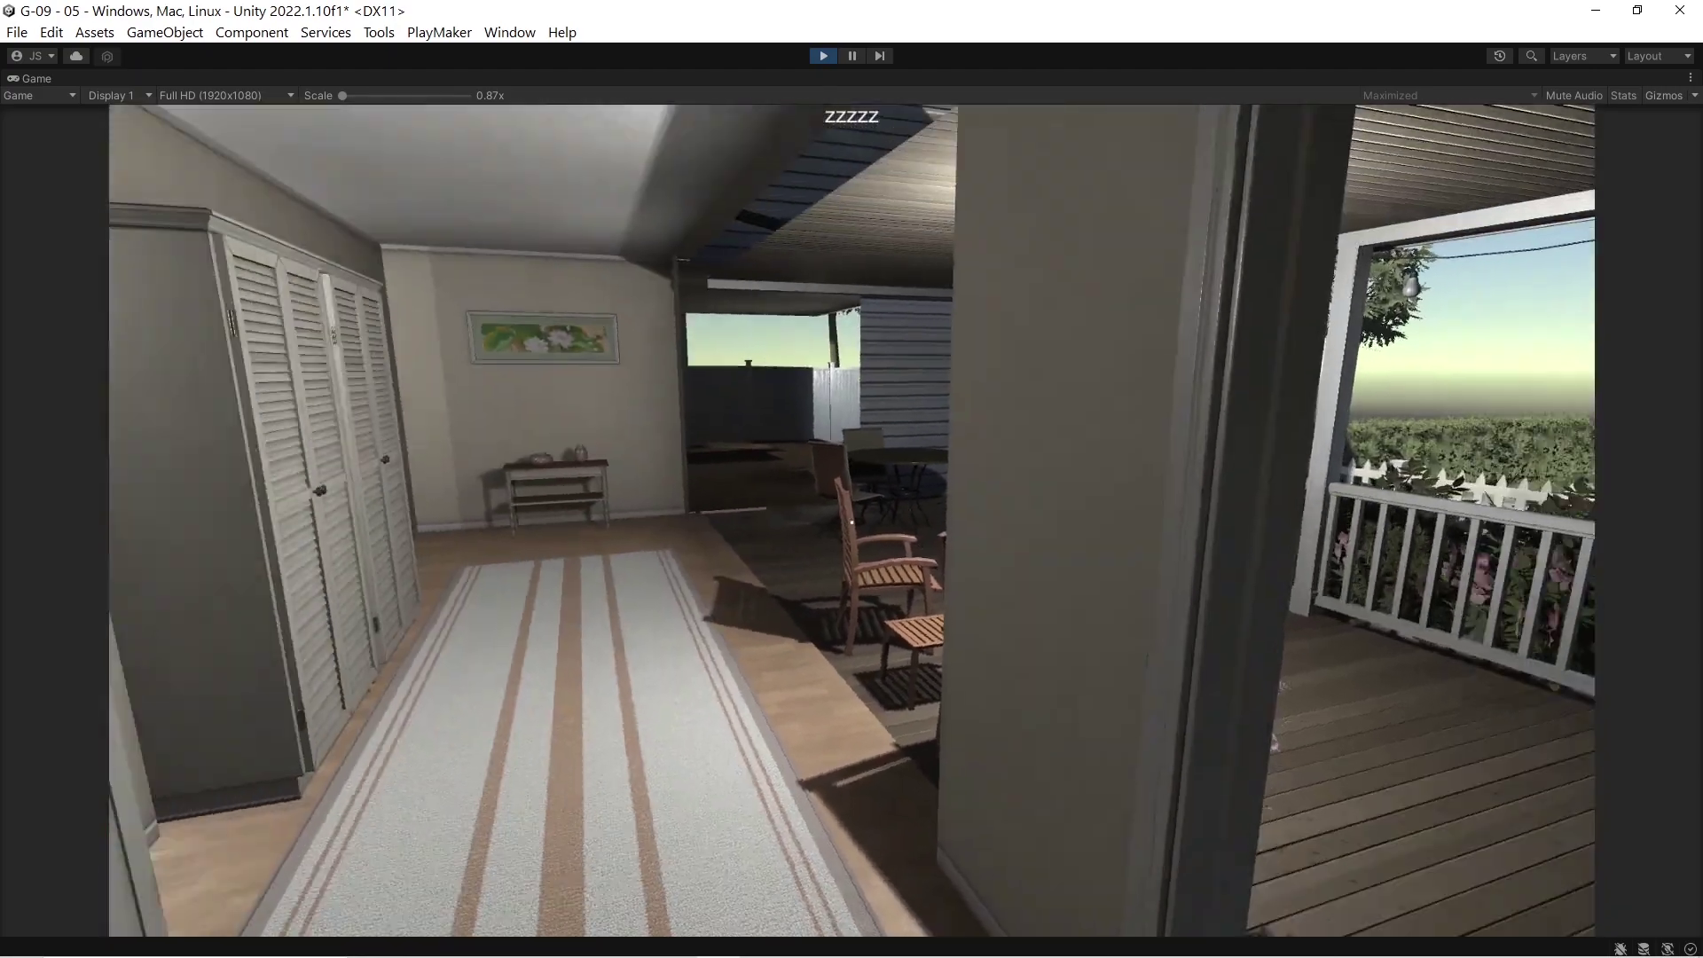
Step: Walk through the house to the kitchen and test the picking on the baked dish beside the stove
key(w)
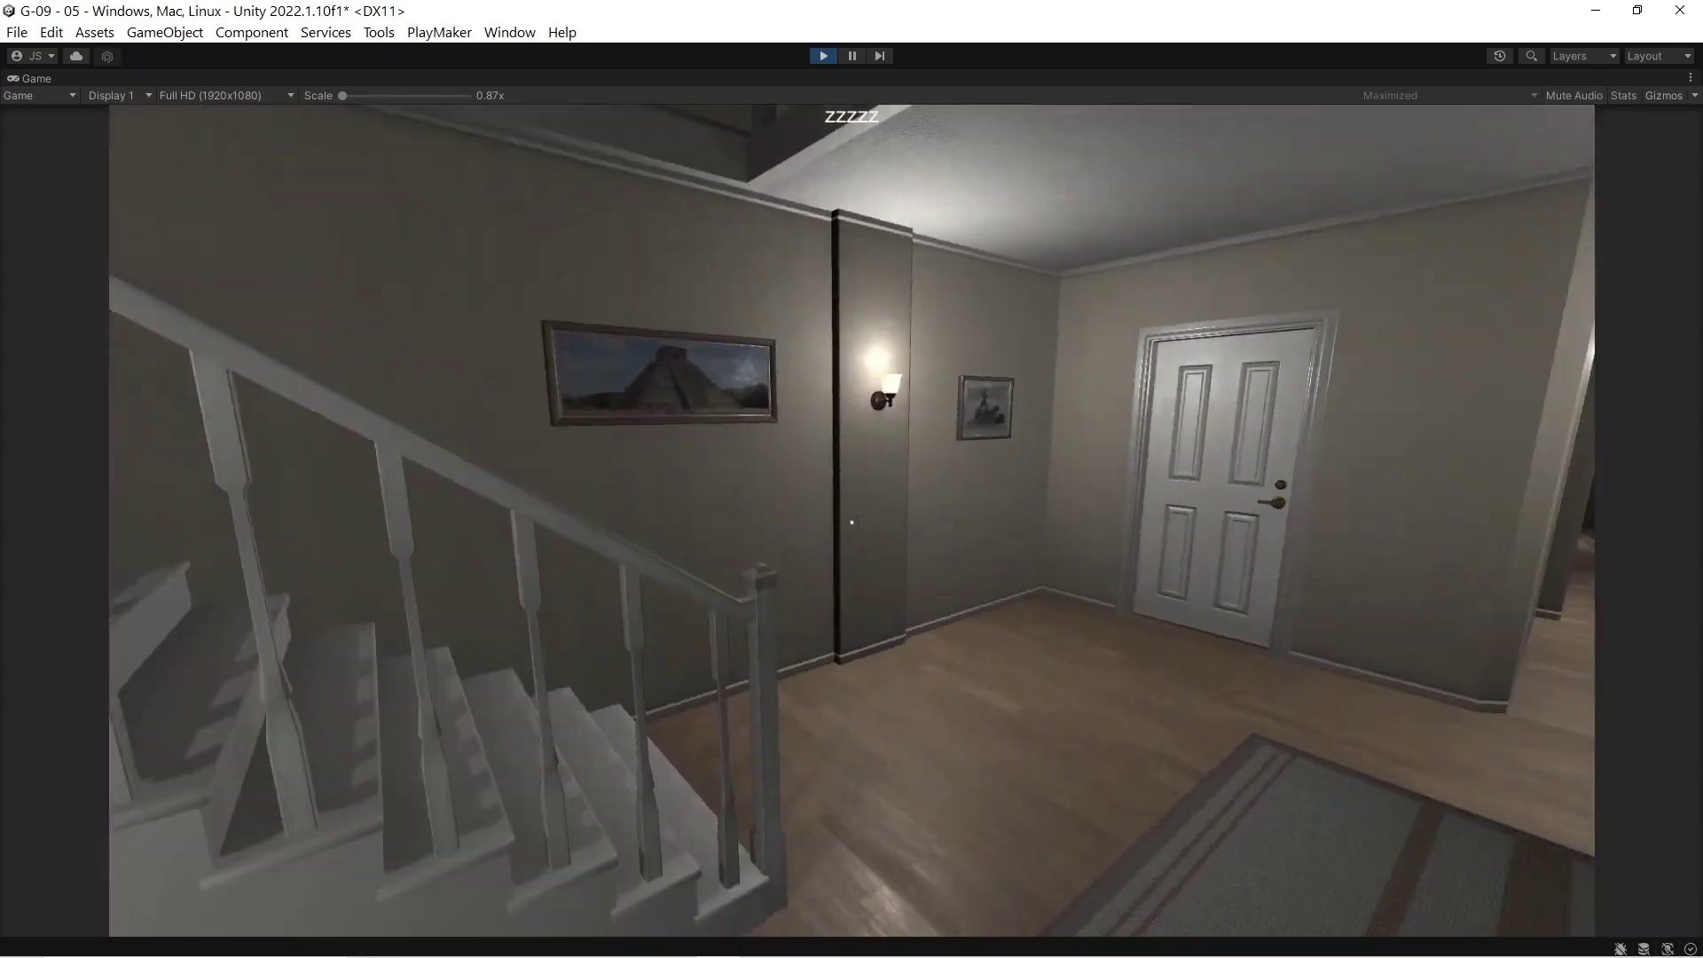
key(w)
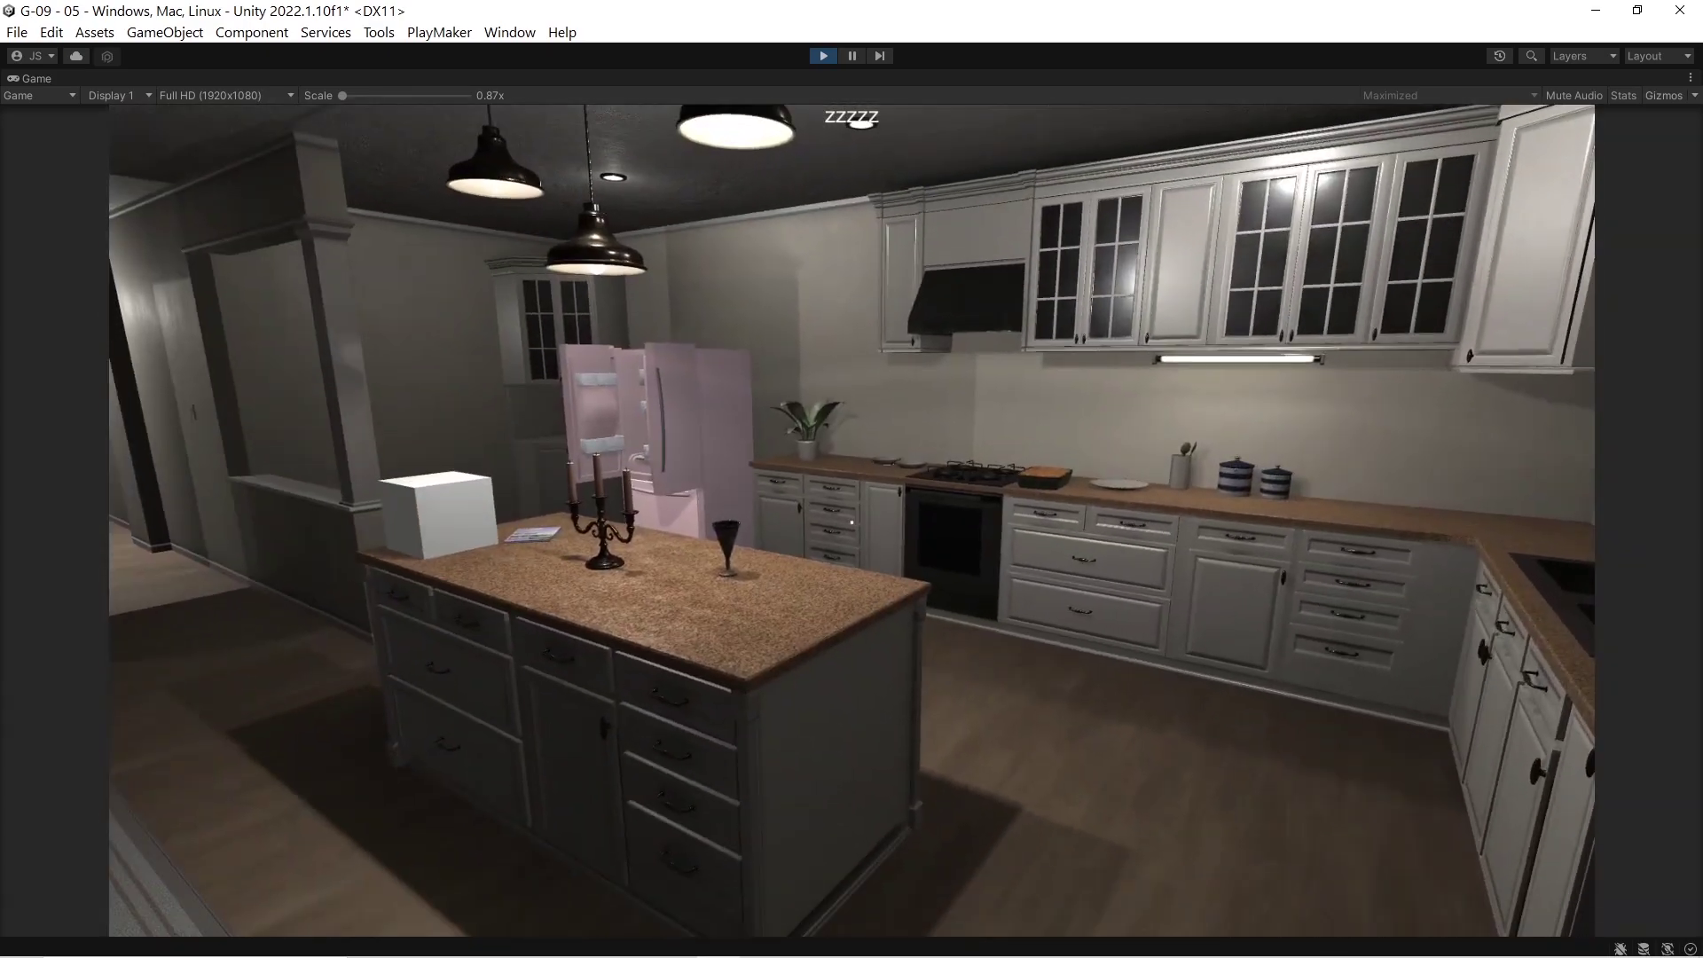
key(w)
key(w)
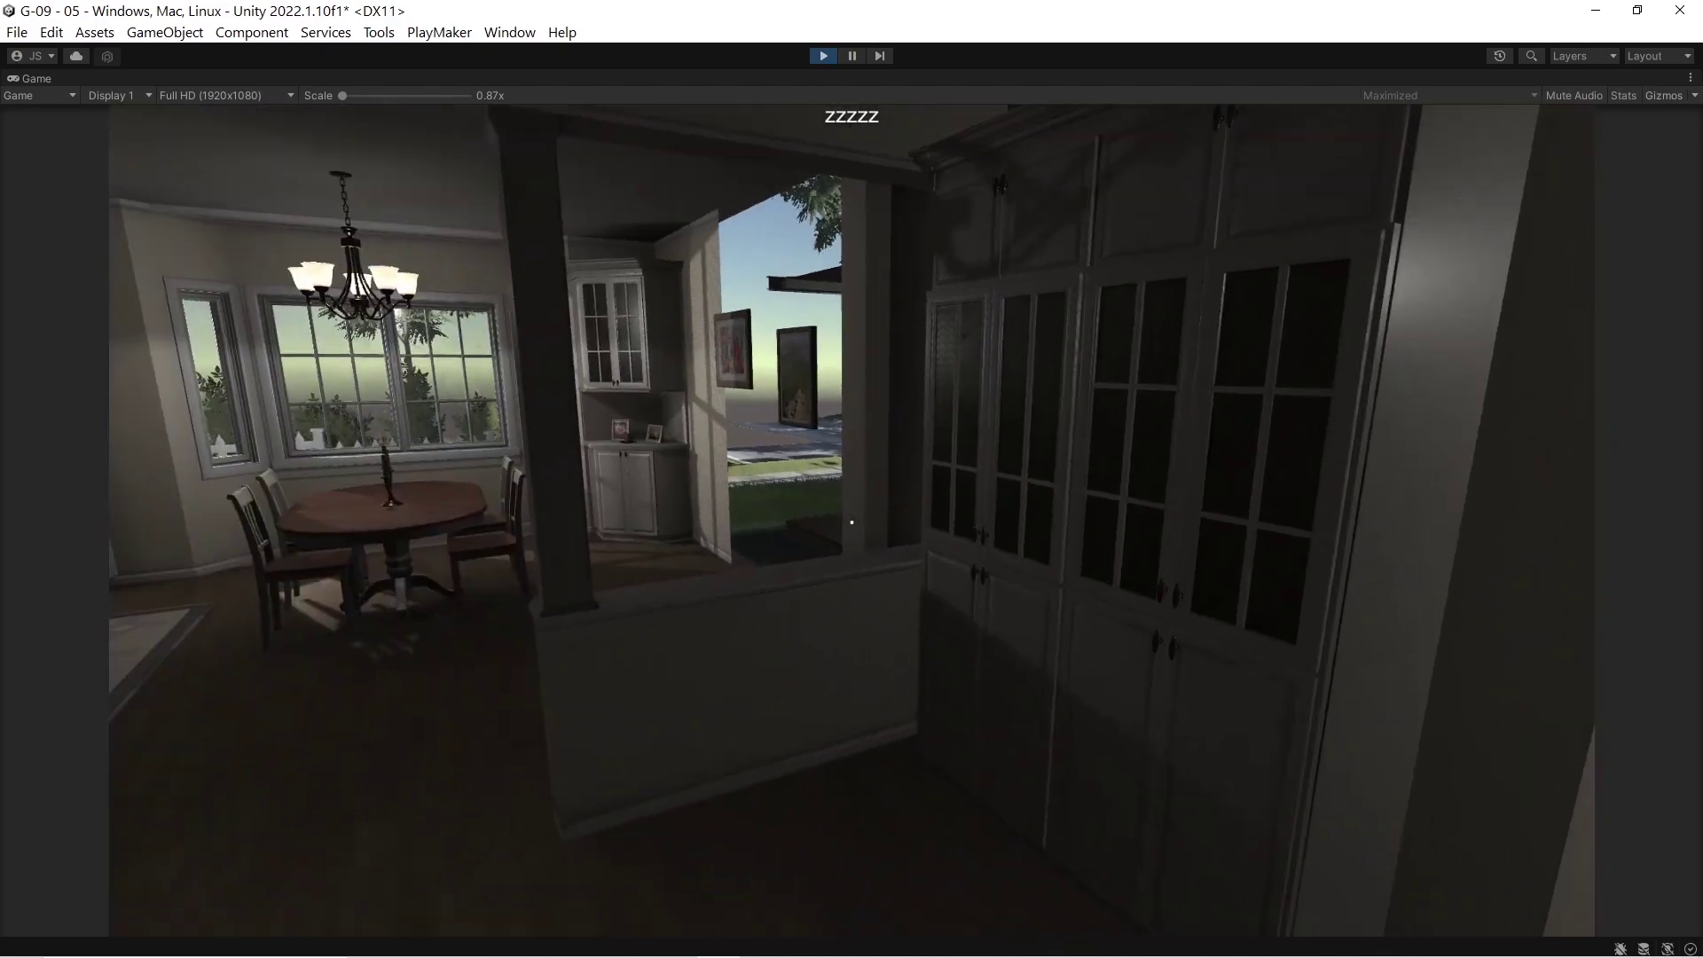
key(w)
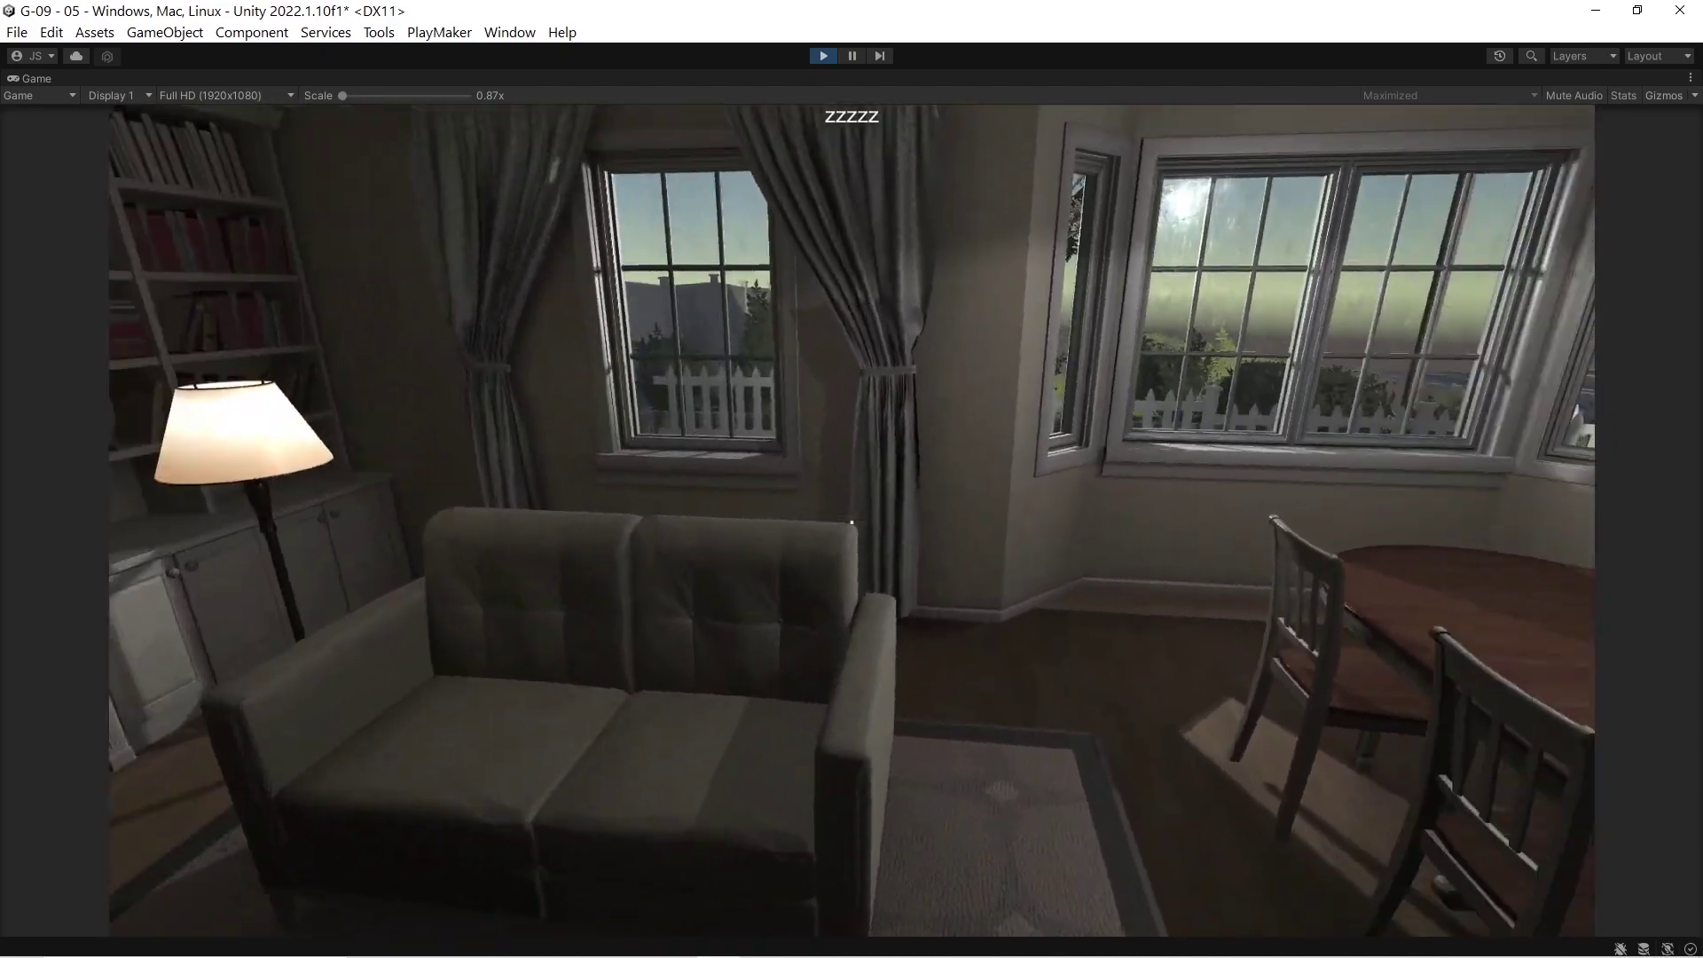
key(w)
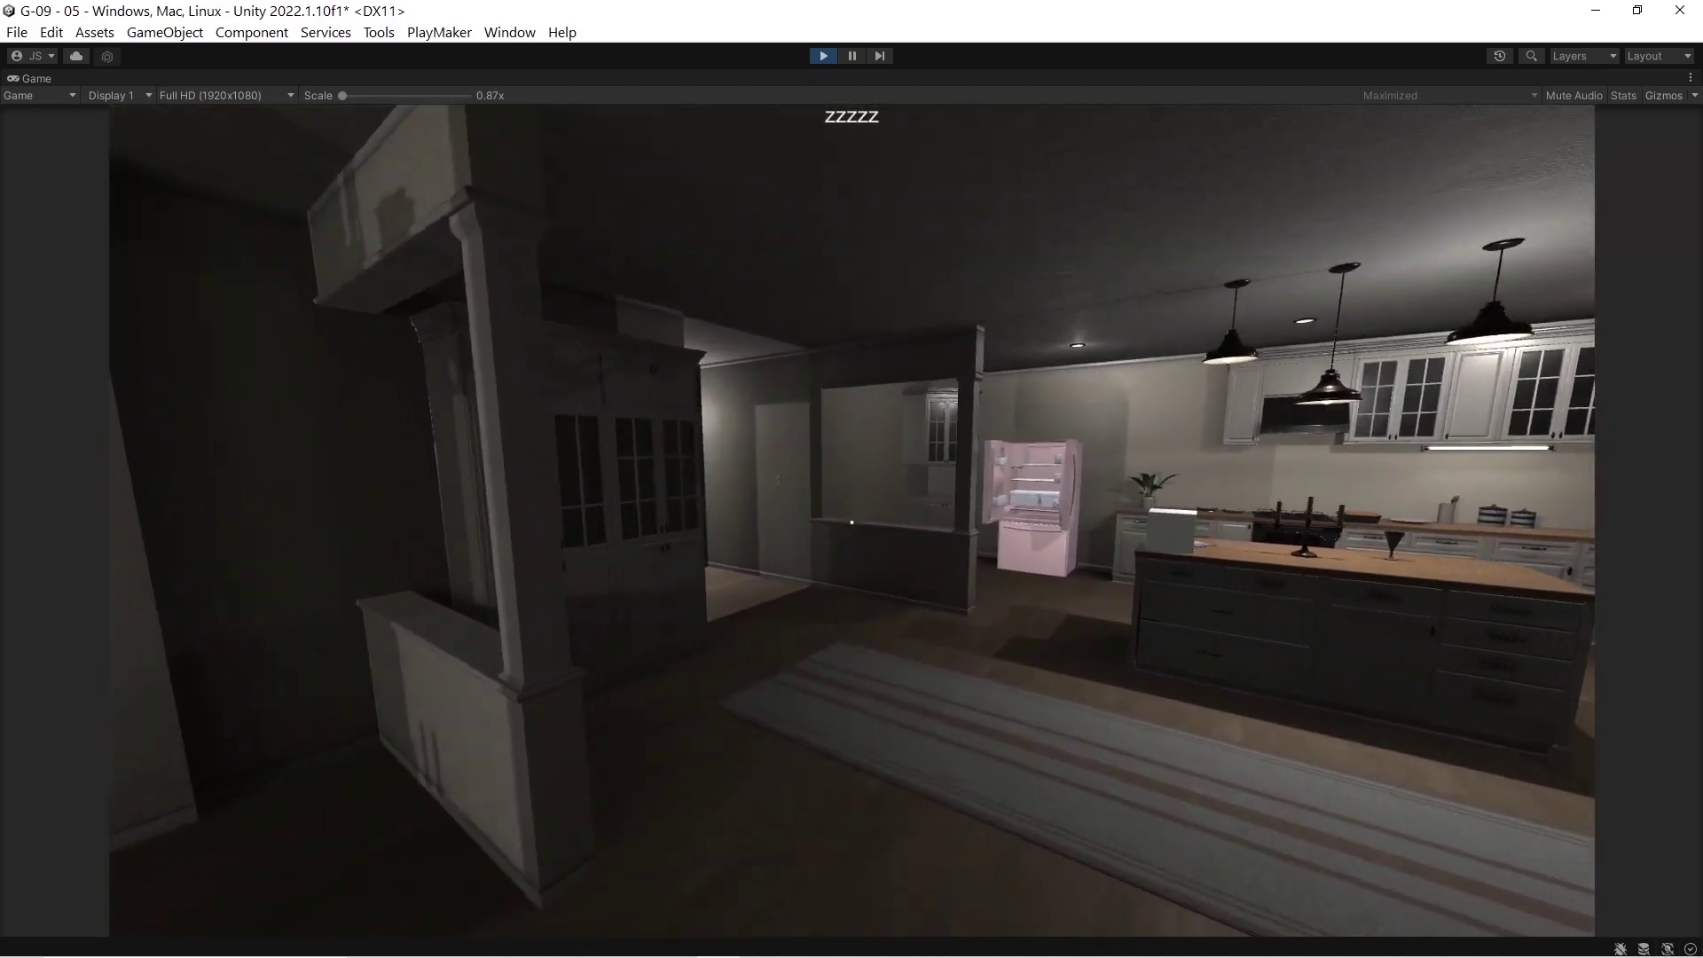
key(s)
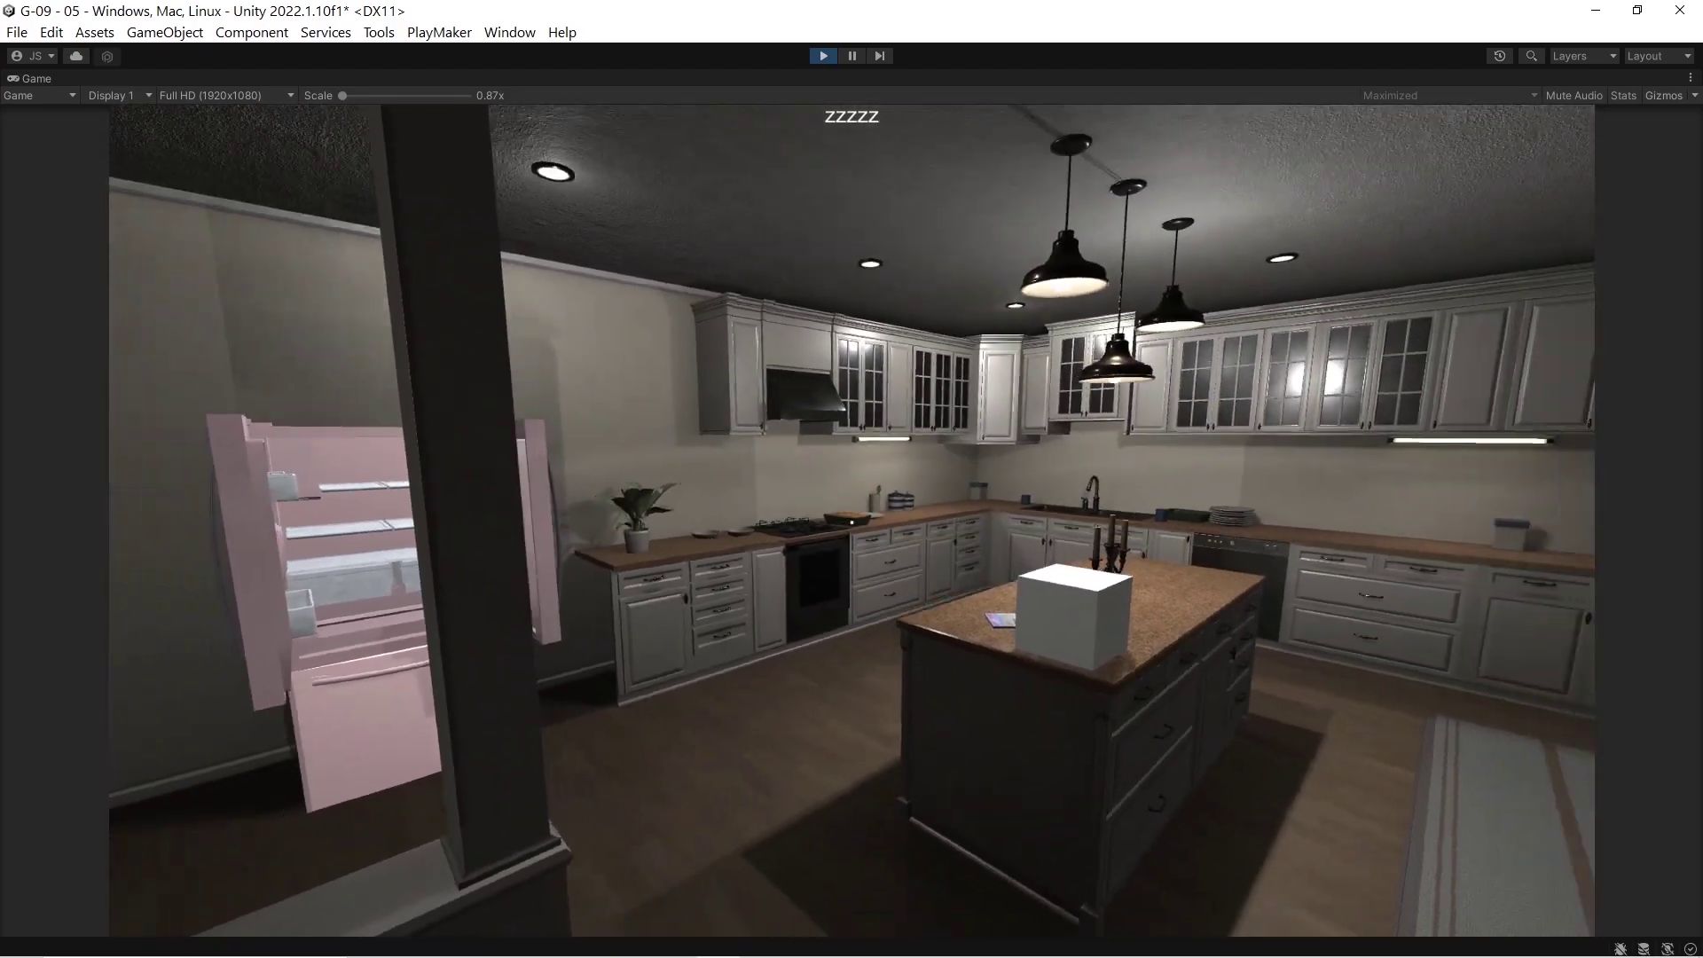
key(w)
key(s)
key(w)
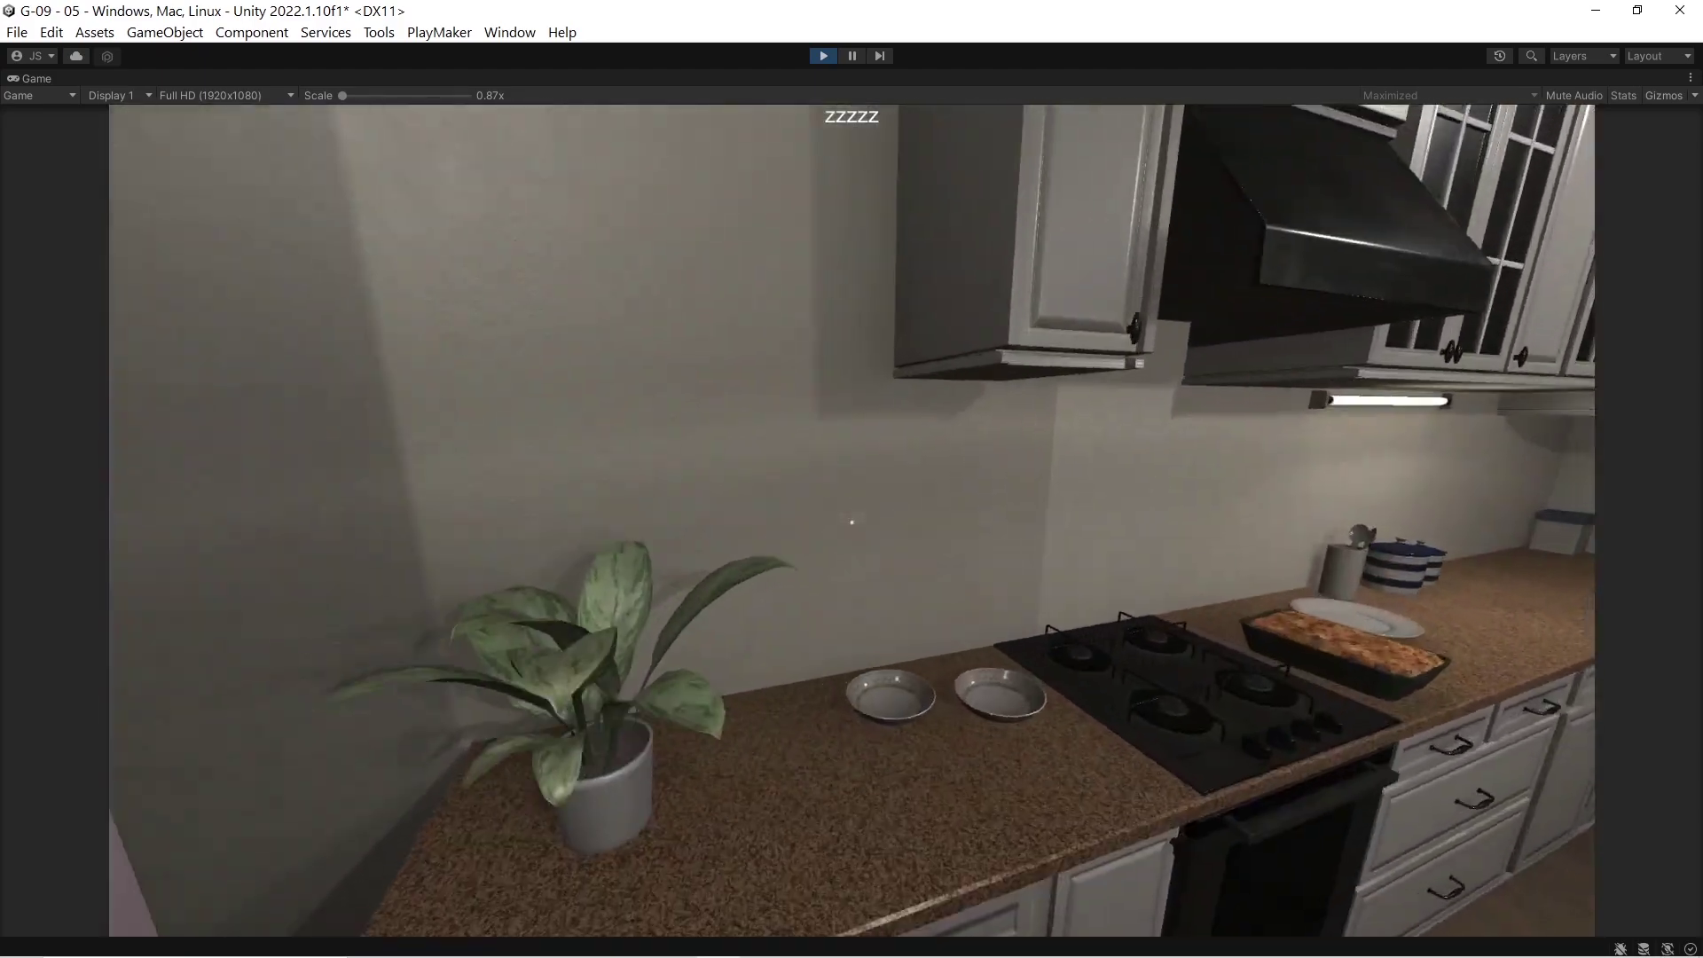
key(w)
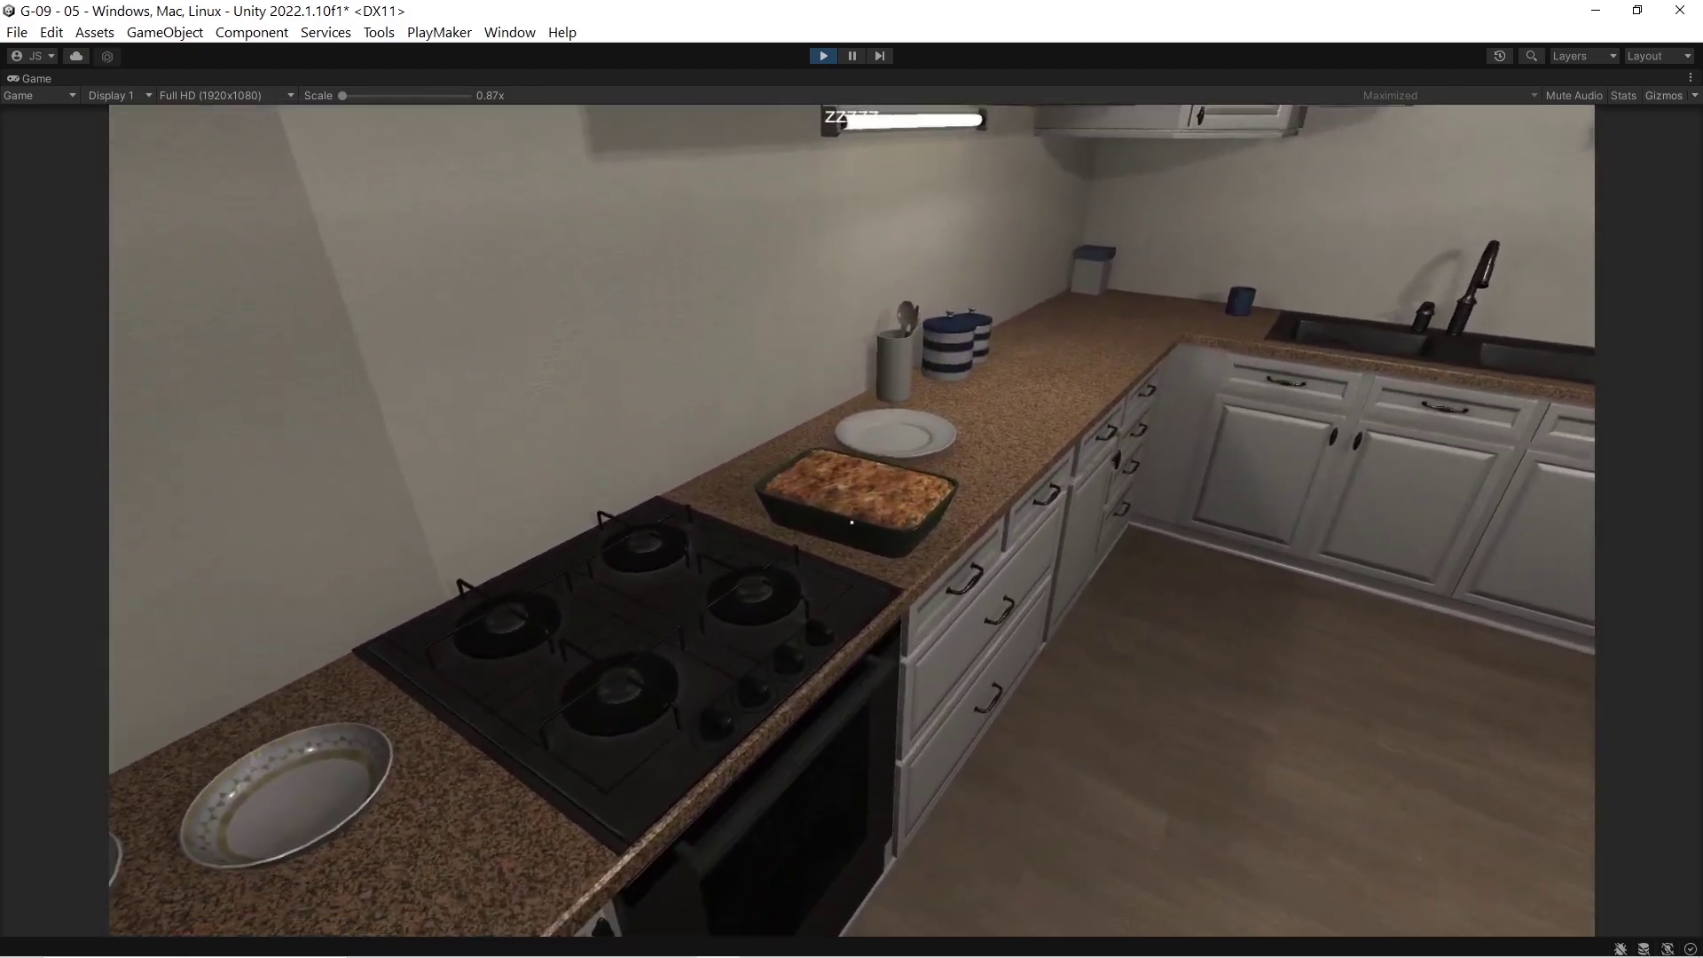
click(852, 523)
Step: Test the picking at the open pink fridge and on the surrounding walls, floor and ceiling
key(a)
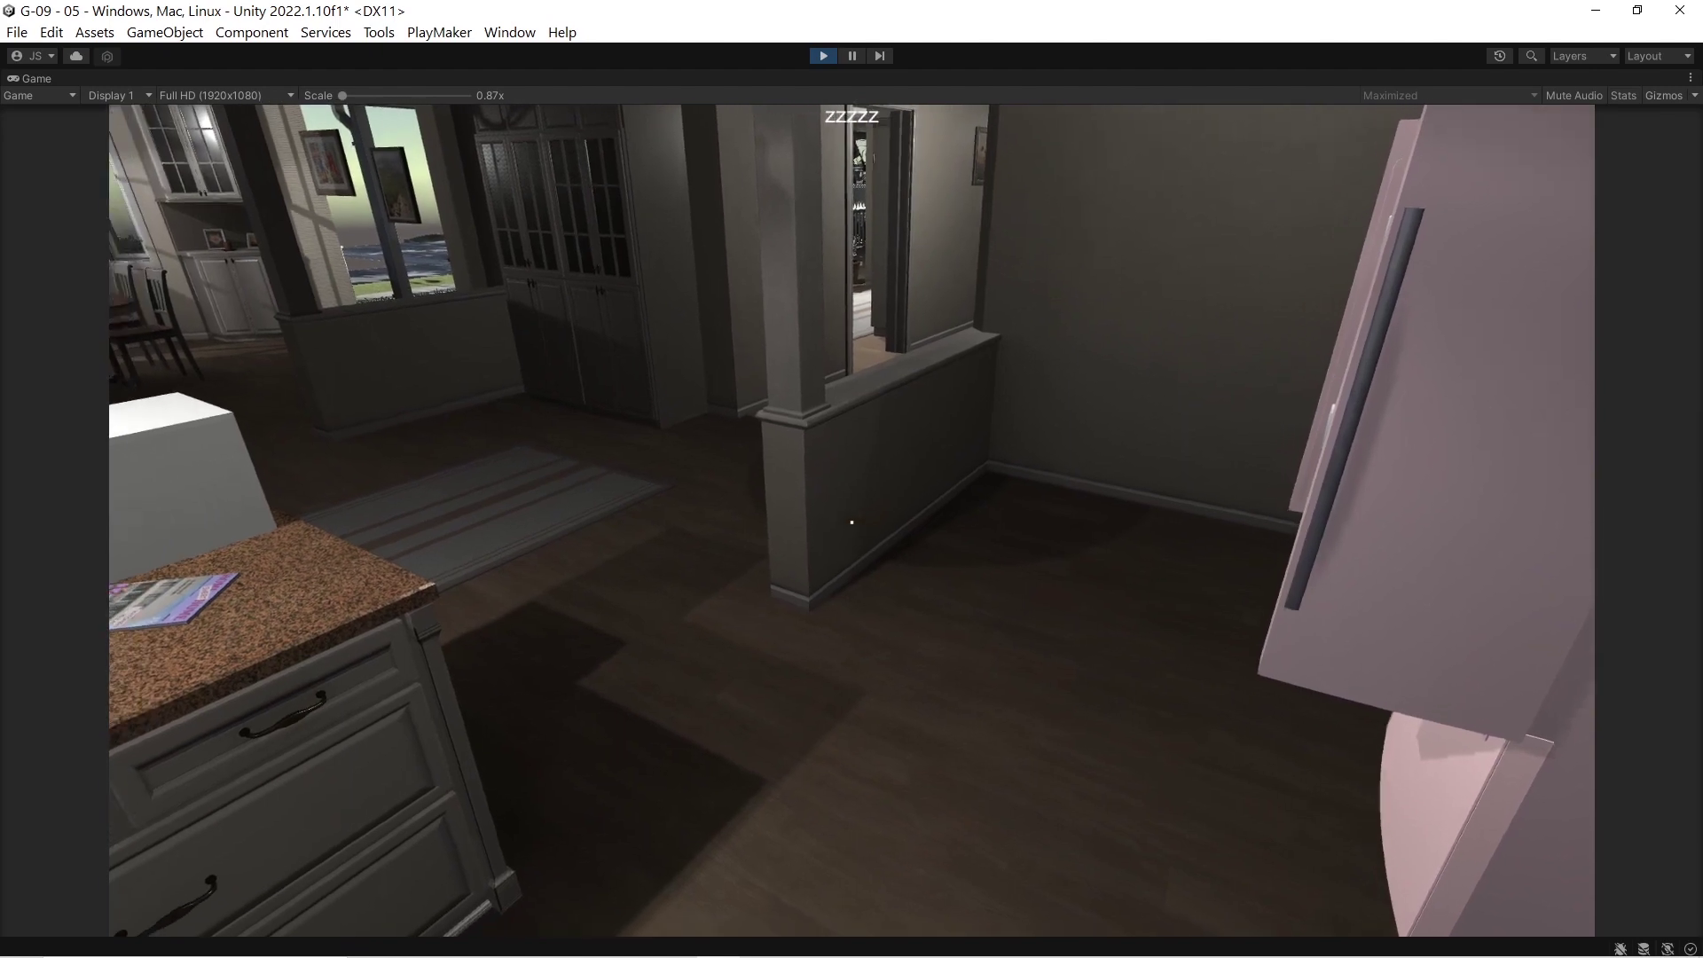
key(w)
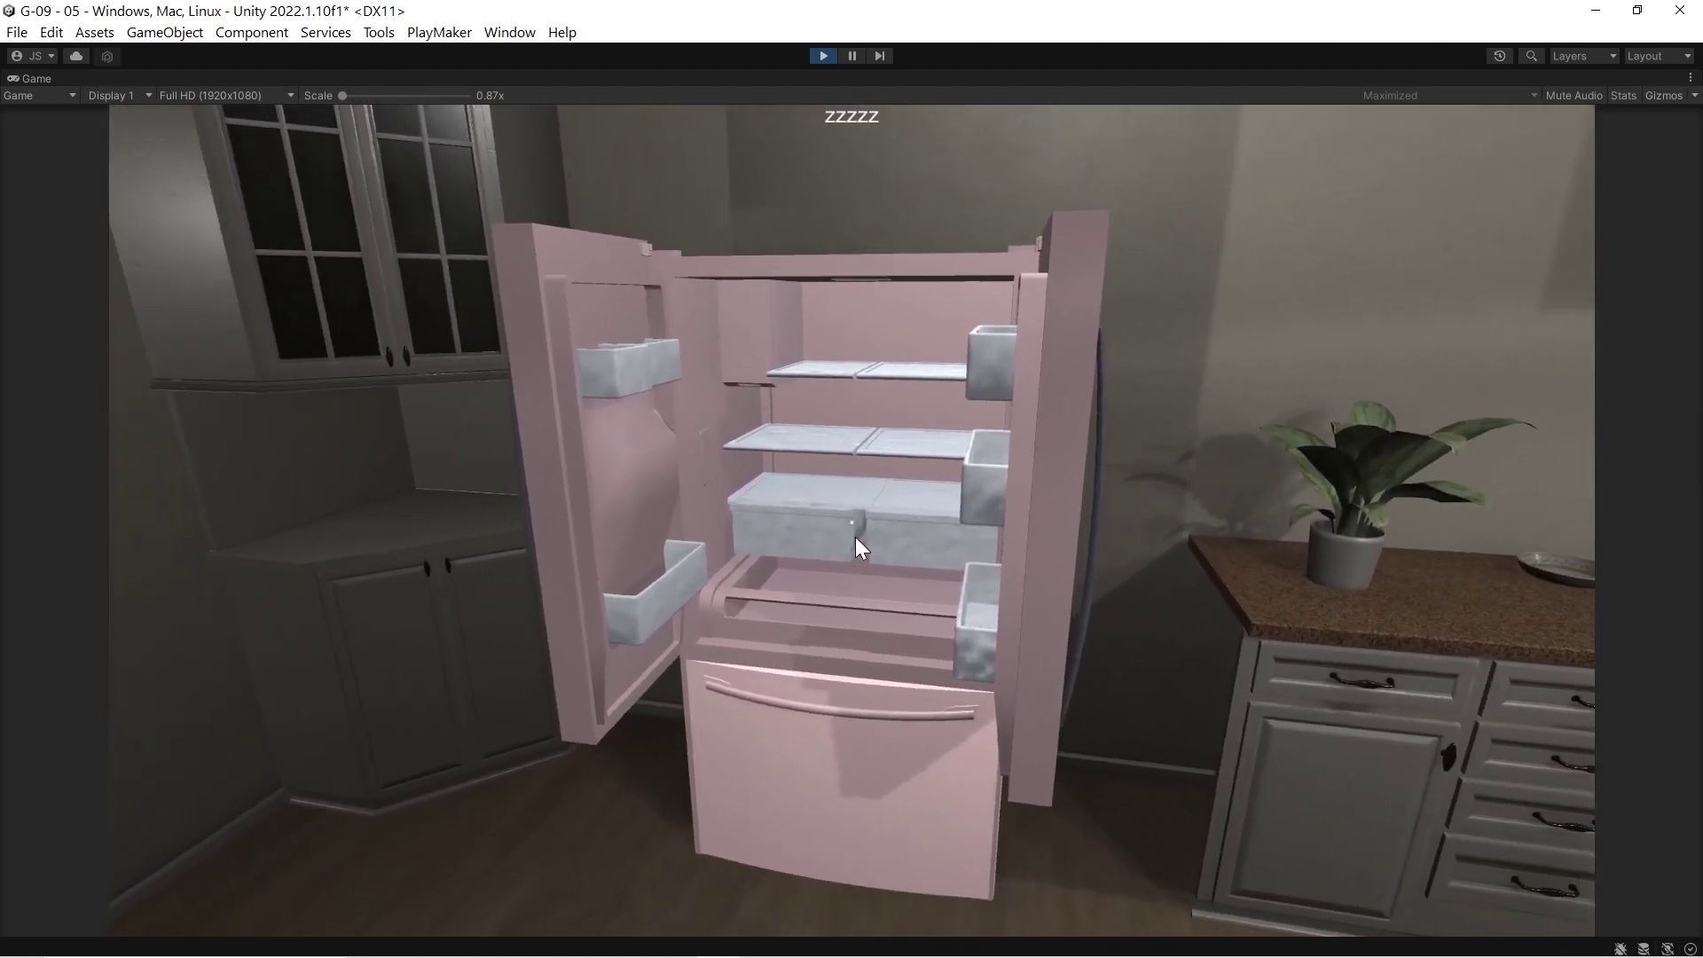
click(861, 512)
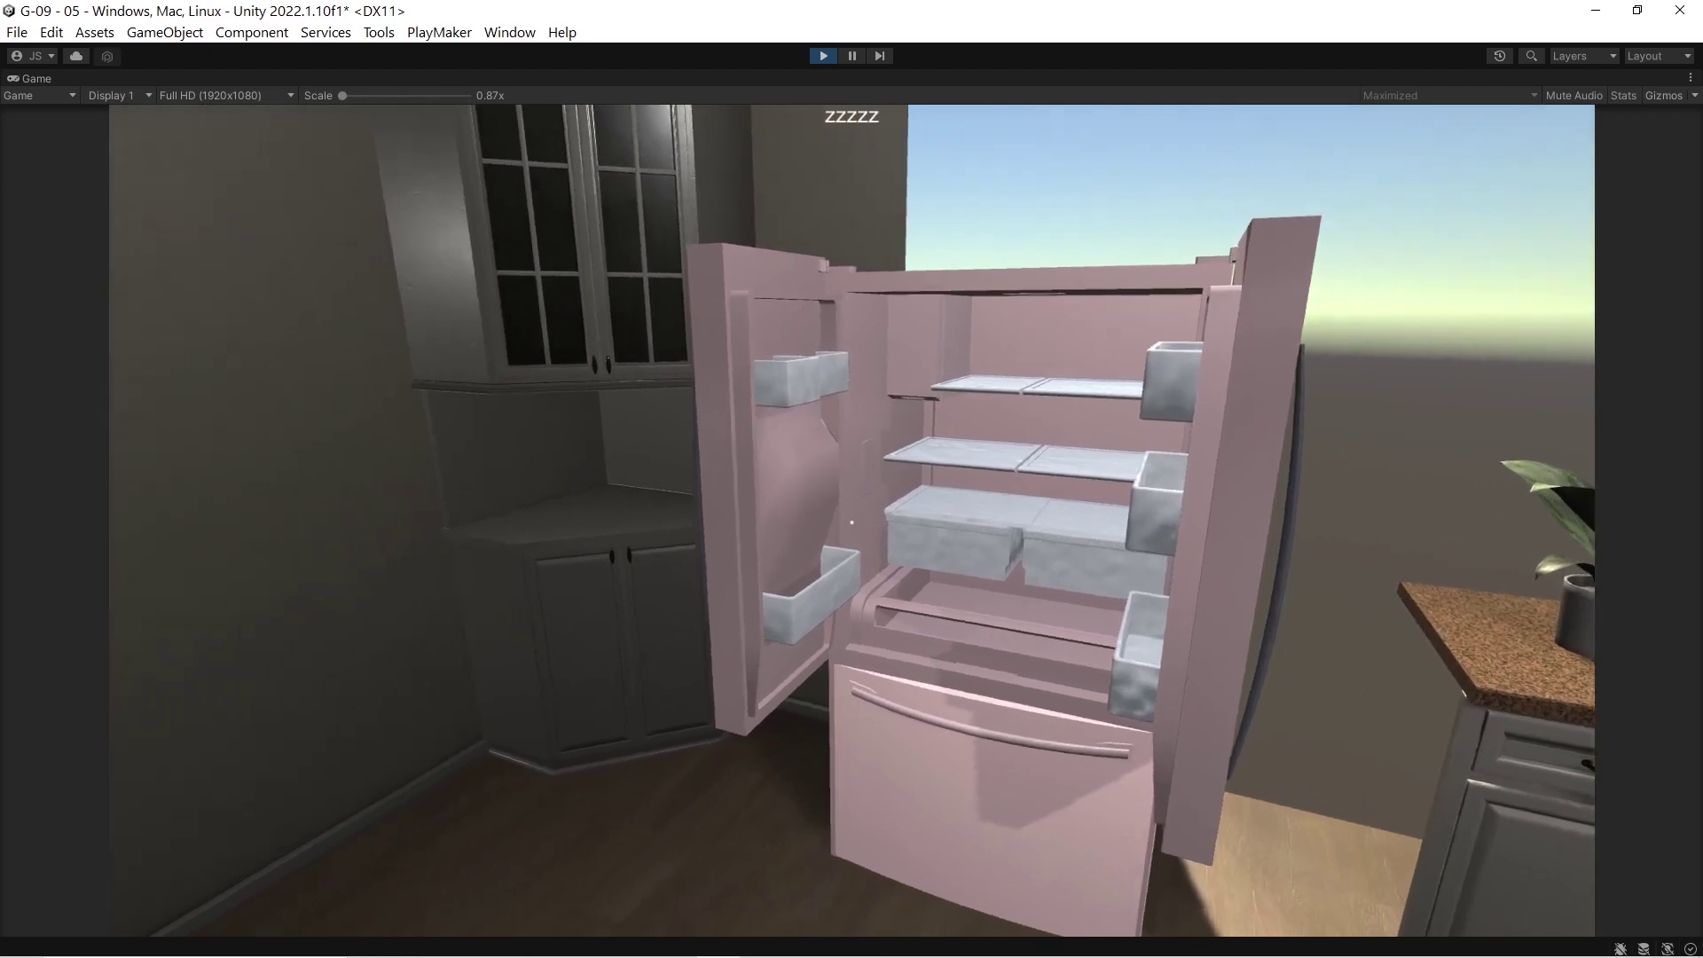
key(d)
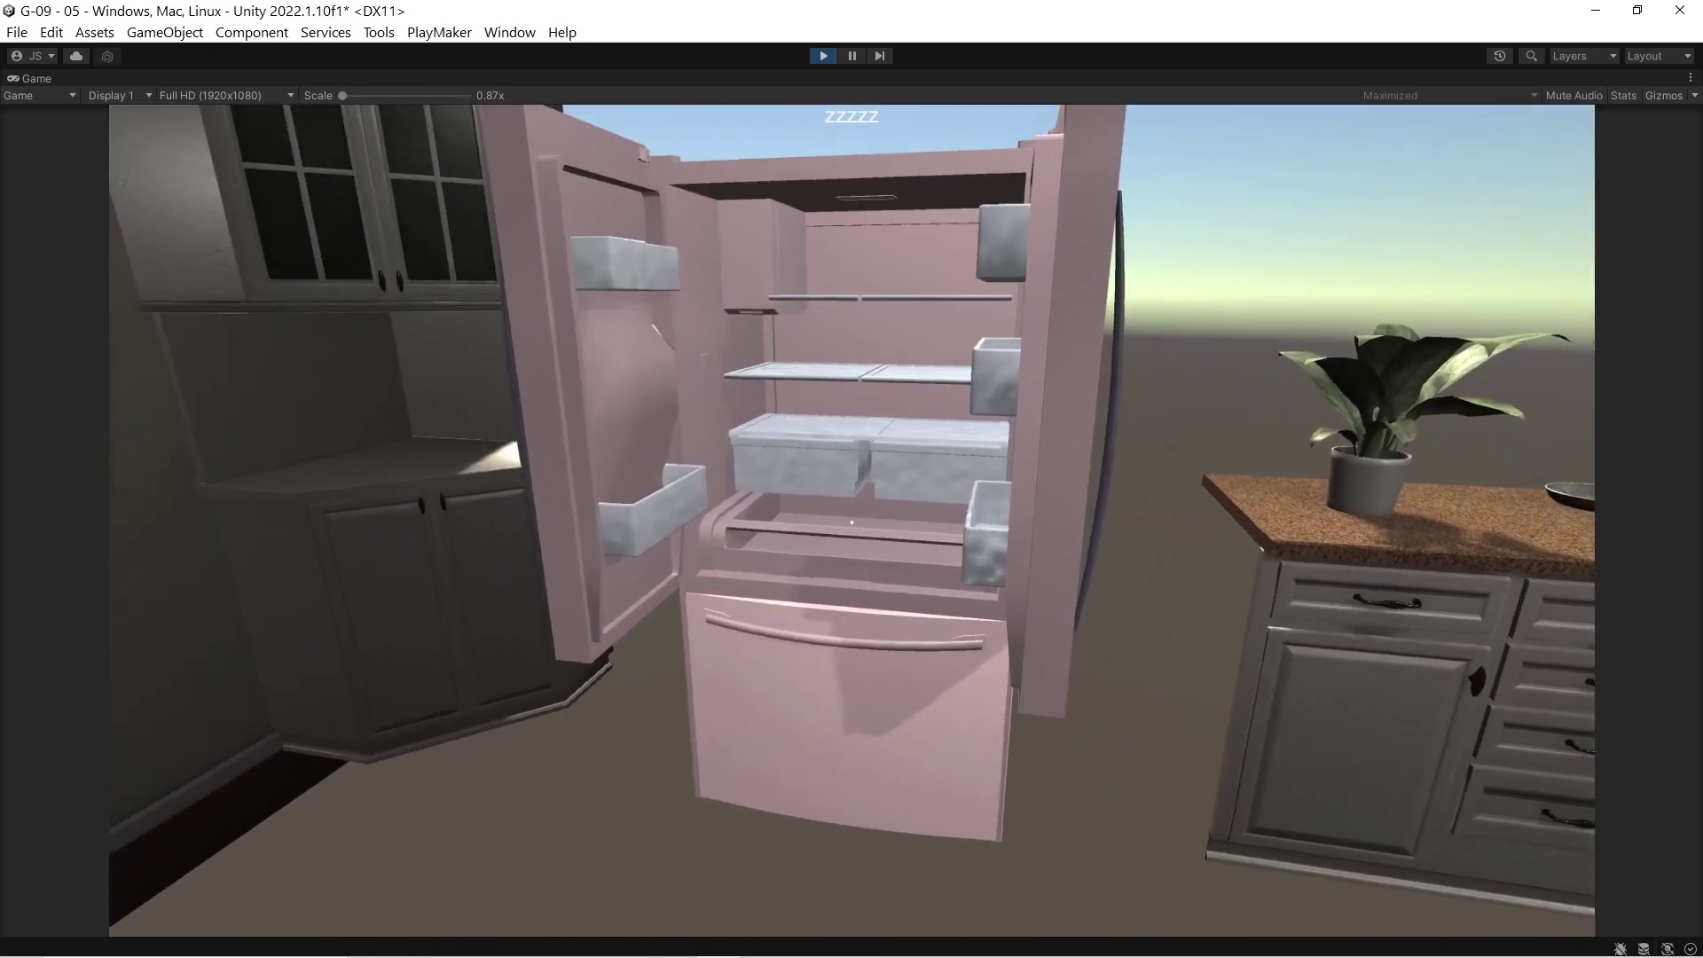
key(a)
key(d)
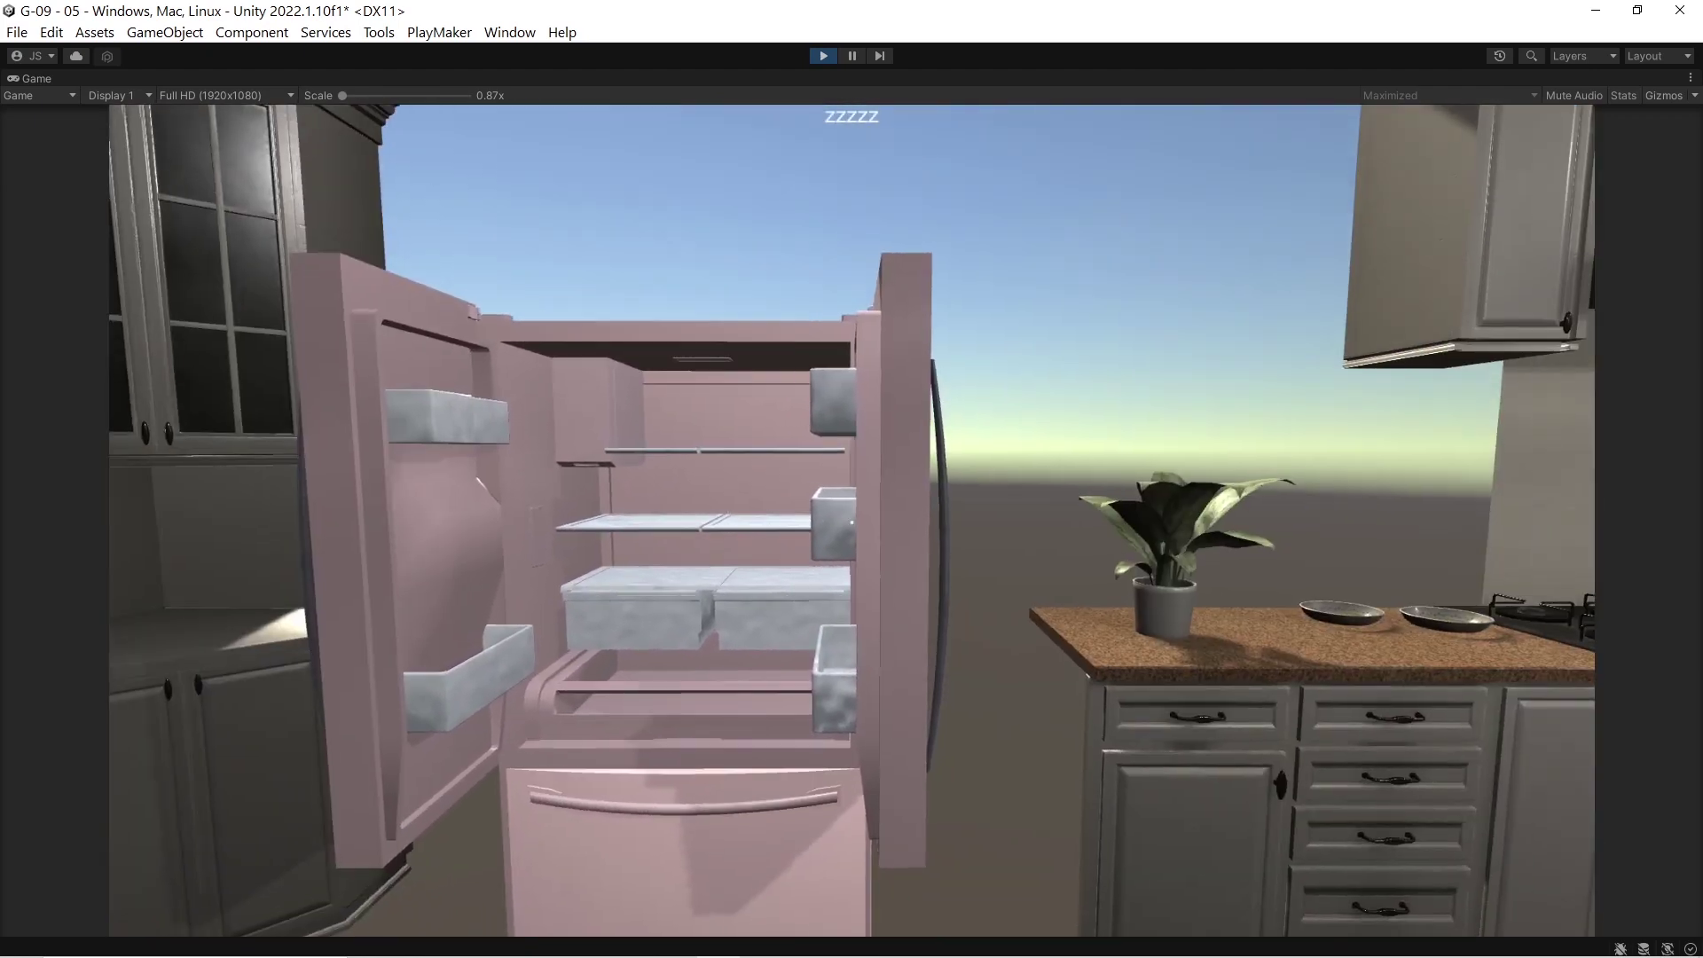
key(a)
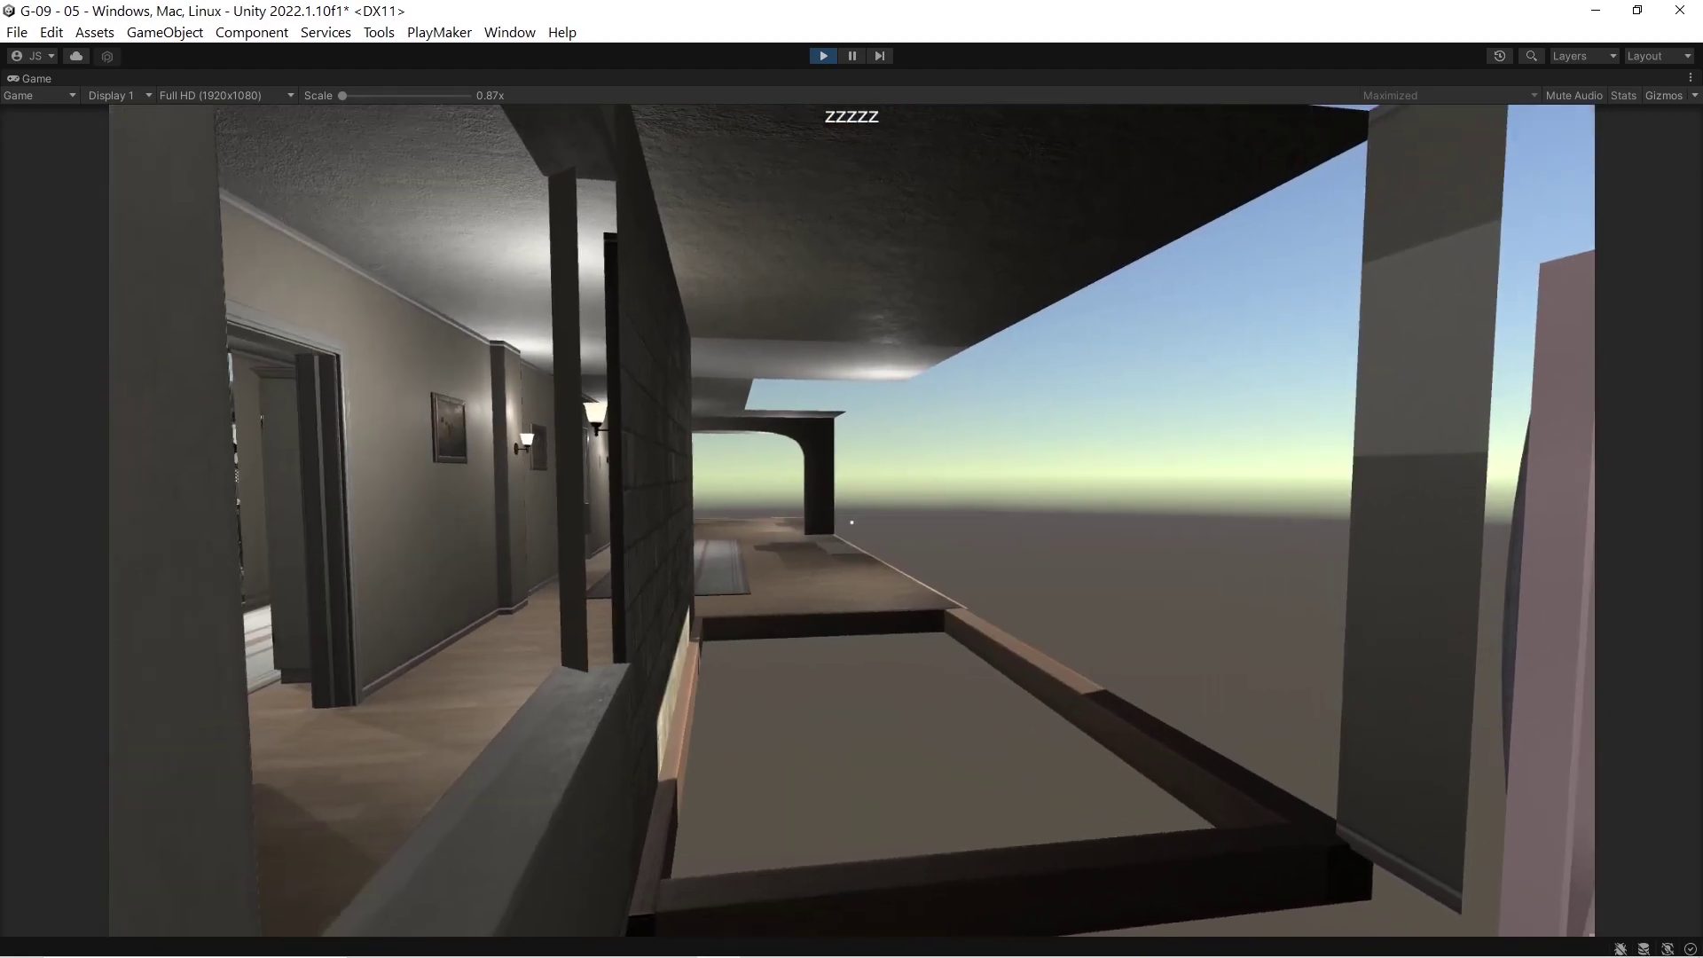
key(a)
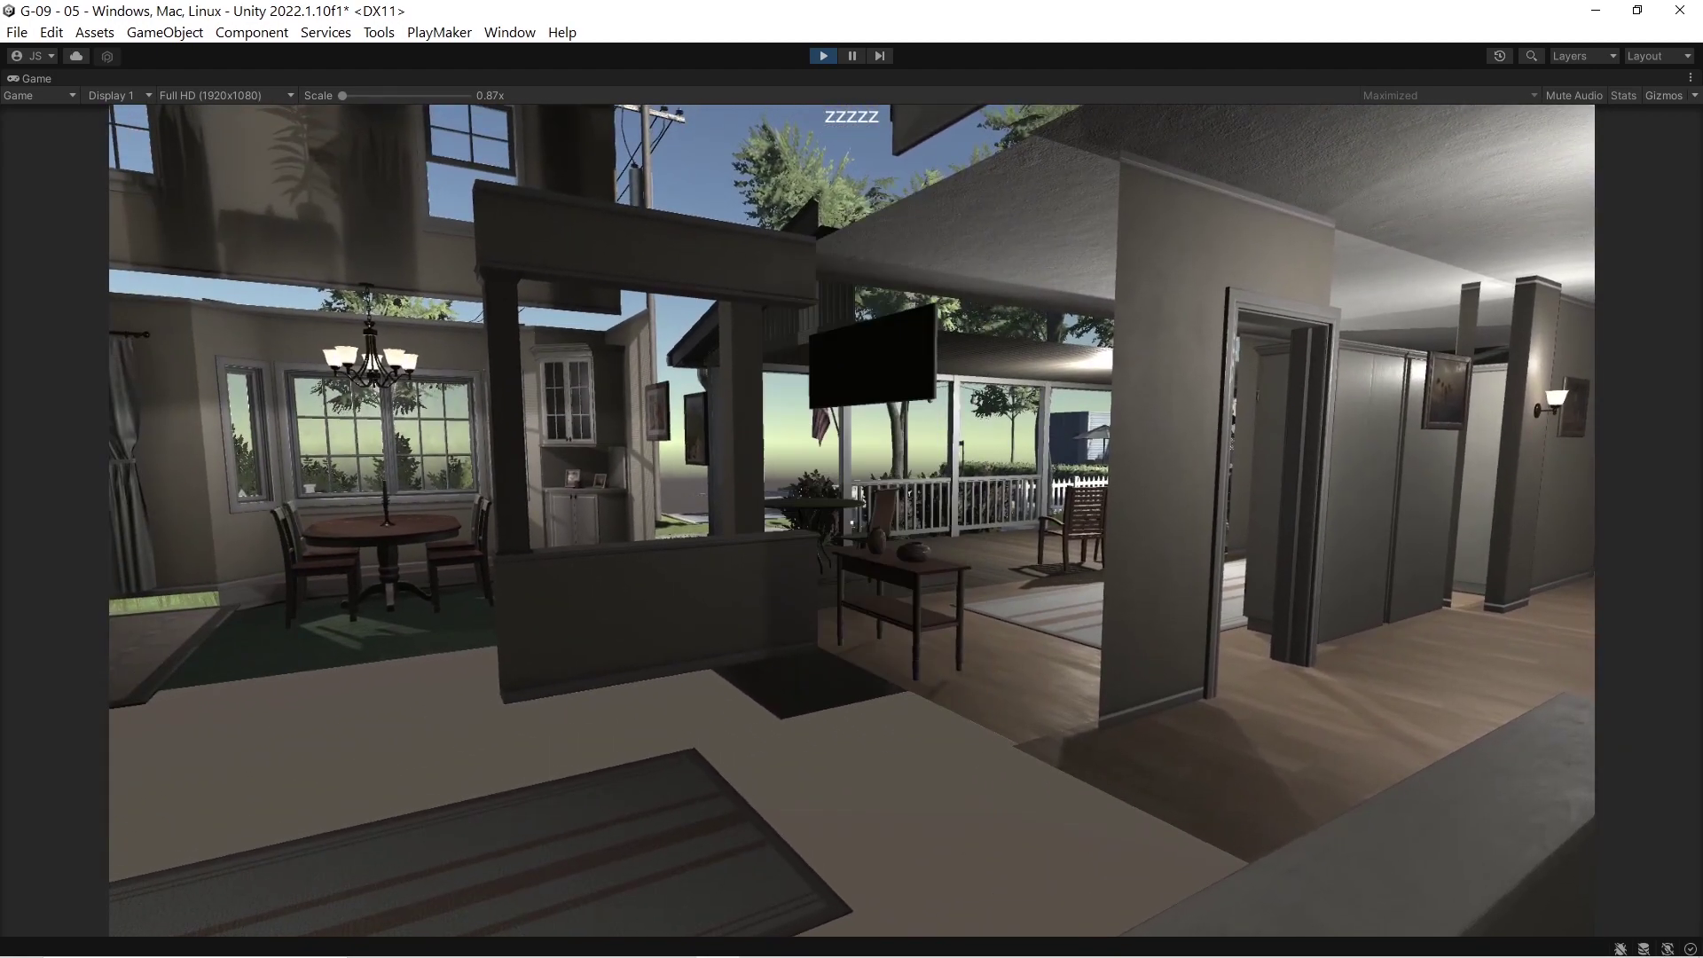
Step: Release the cursor from the running game and begin switching to another open window
key(Escape)
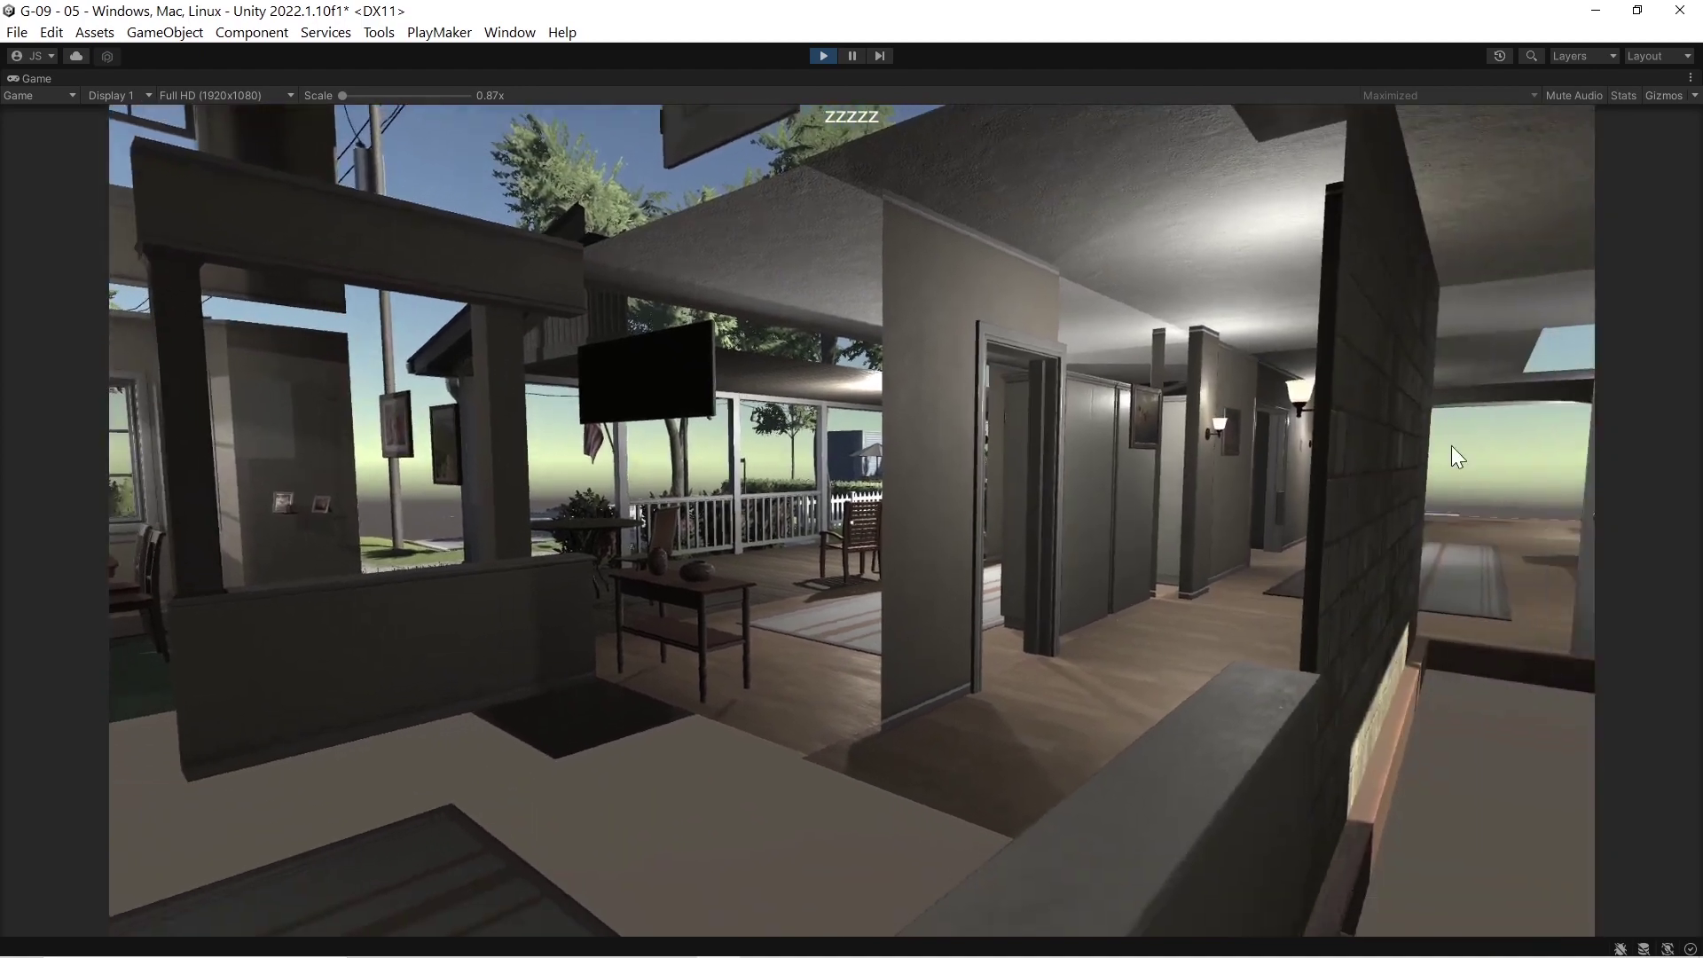
key(alt+Tab)
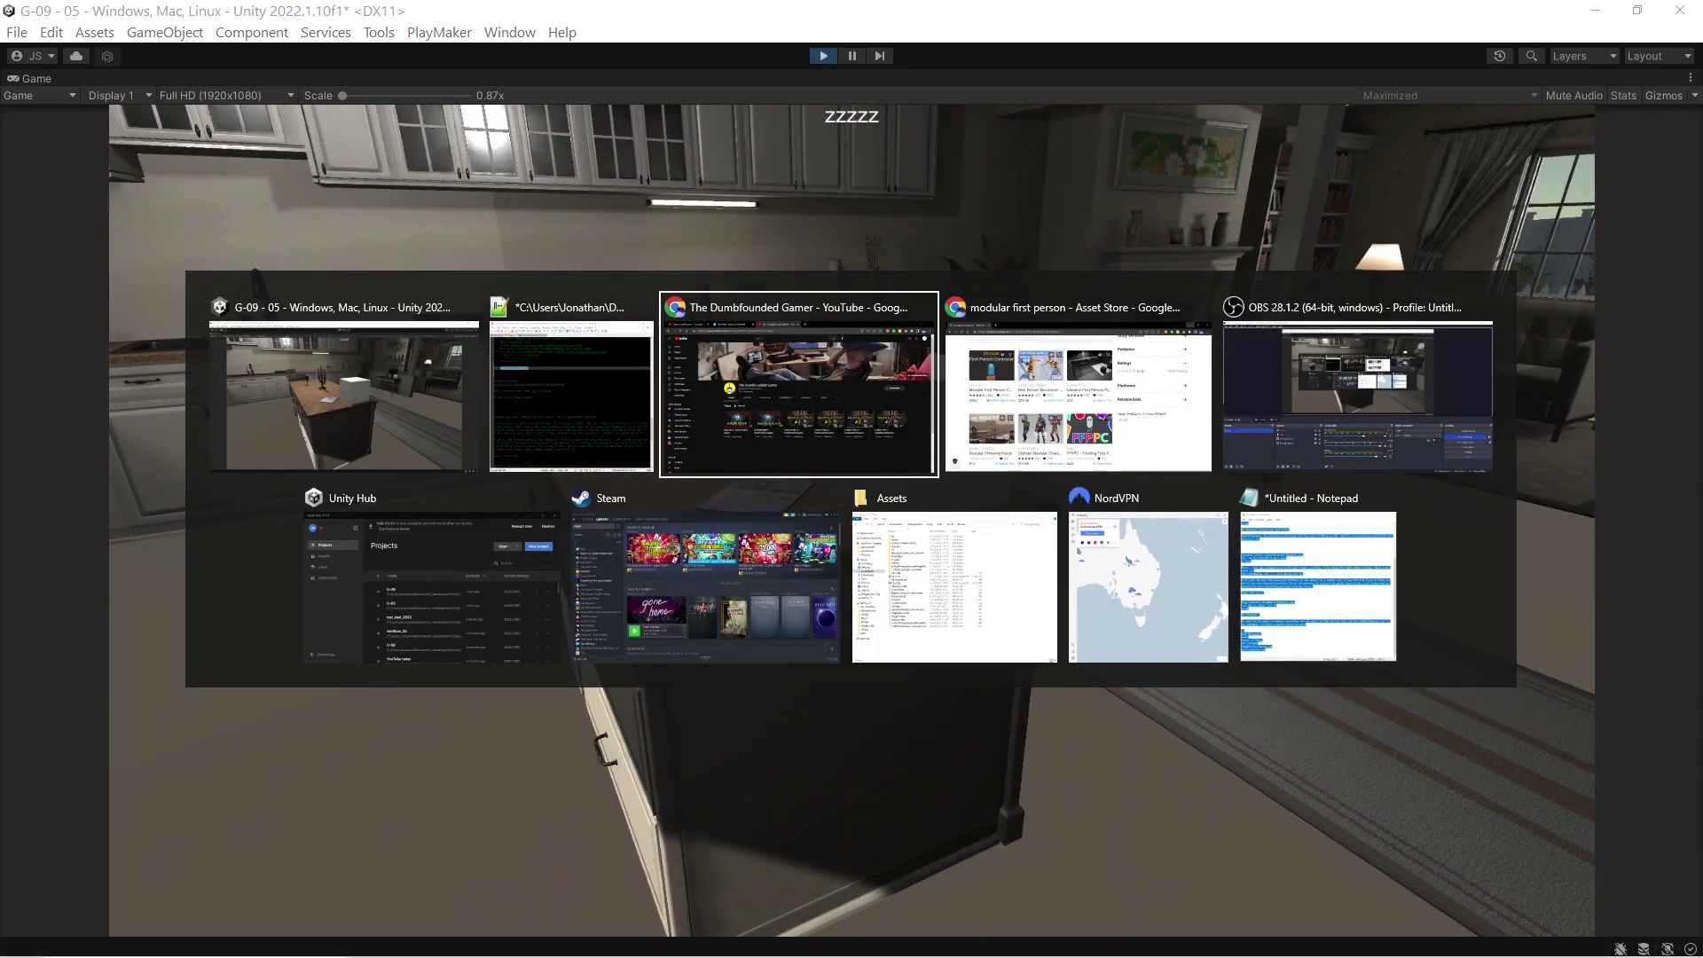